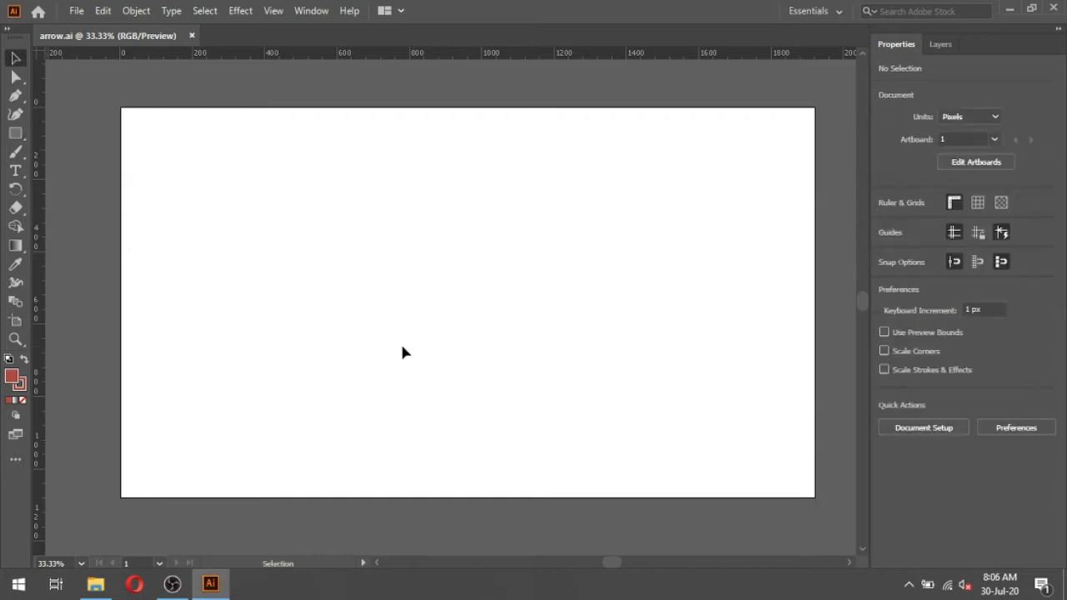
# Draw a horizontal rectangle about 374 by 116 px, and beside it a square about 241 px wide.
pyautogui.click(15, 133)
pyautogui.moveTo(209, 169); pyautogui.dragTo(343, 210)
pyautogui.moveTo(398, 158); pyautogui.dragTo(484, 246)
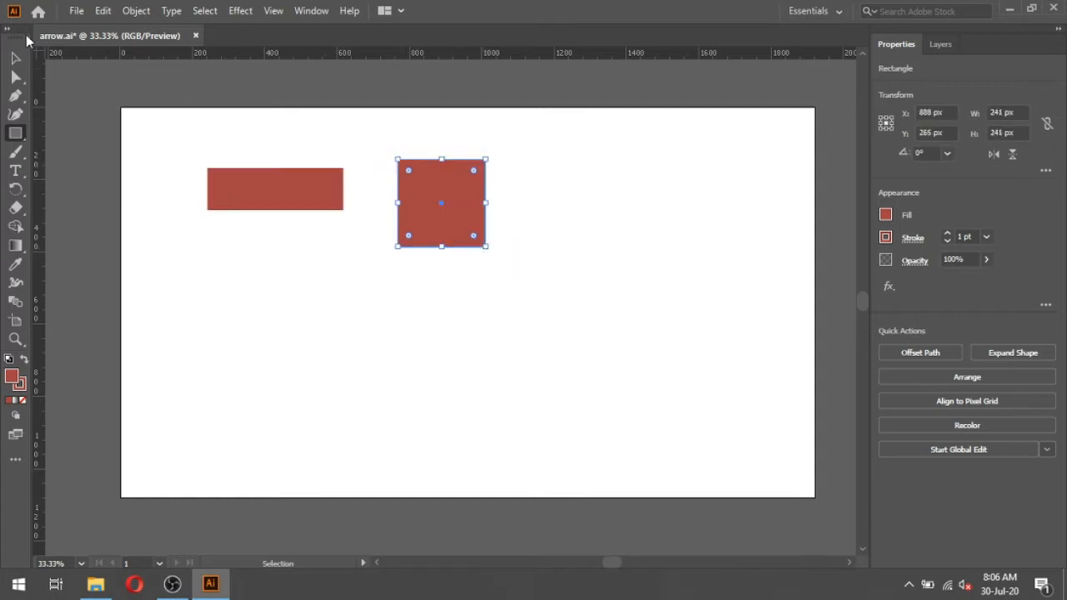
# Rotate the square by 45° so it stands on its corner as a diamond.
pyautogui.click(17, 59)
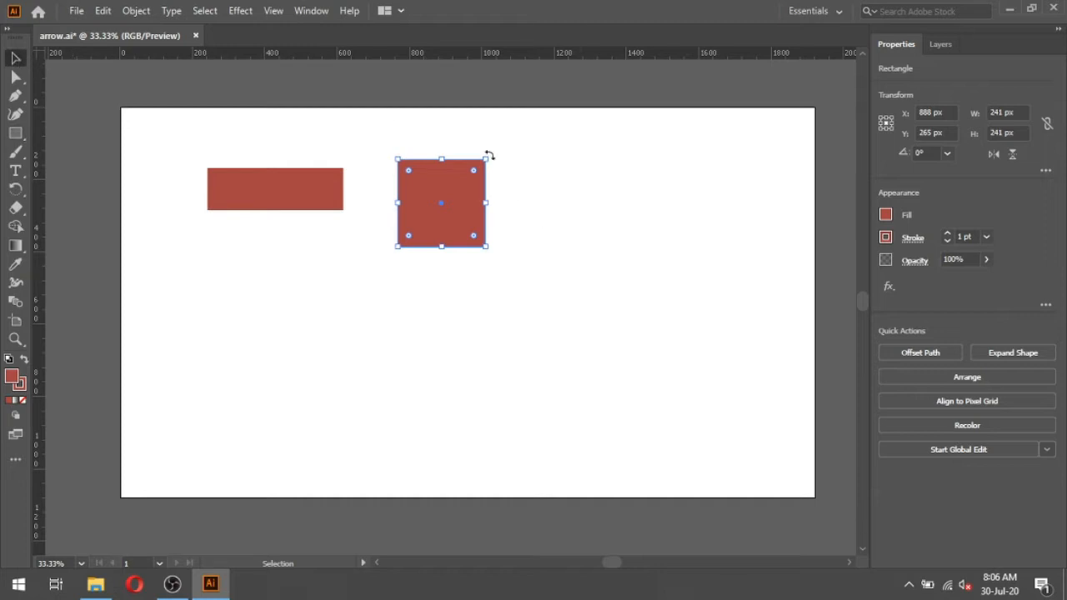
pyautogui.moveTo(489, 156); pyautogui.dragTo(505, 200)
pyautogui.click(626, 214)
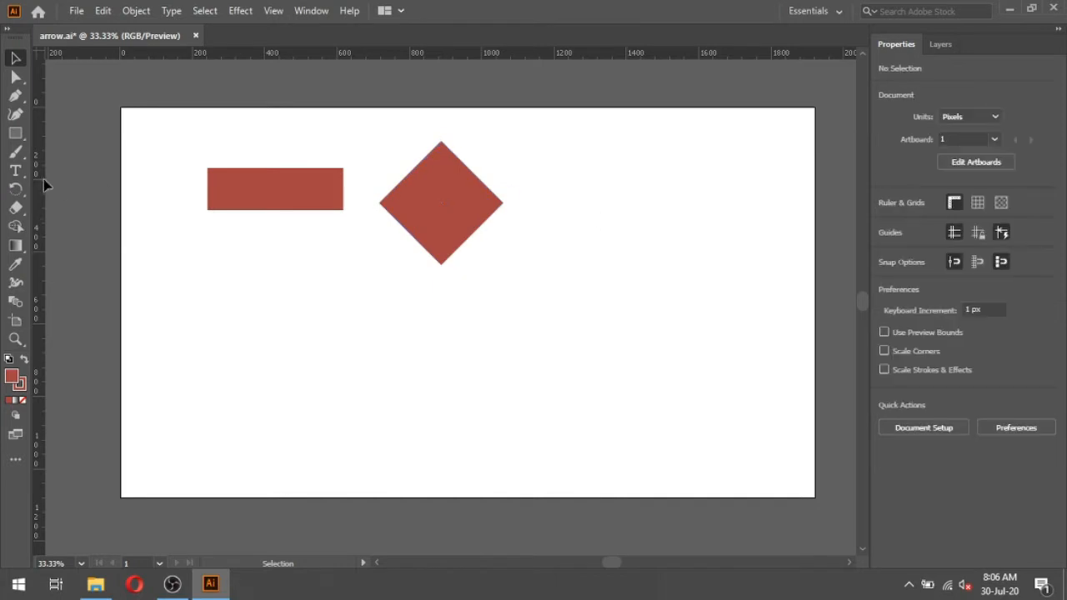
# Cover the diamond's left half with a rectangle about 251 by 464 px and subtract it from the diamond with Minus Front.
pyautogui.click(15, 134)
pyautogui.moveTo(355, 126); pyautogui.dragTo(445, 292)
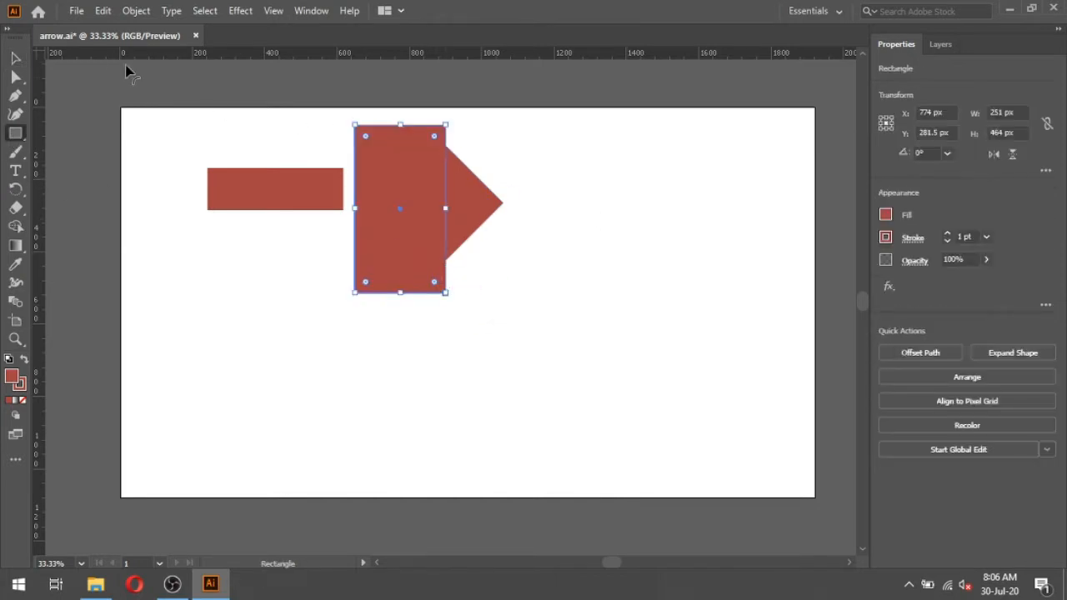
pyautogui.click(15, 58)
pyautogui.keyDown('shift'); pyautogui.click(468, 197); pyautogui.keyUp('shift')
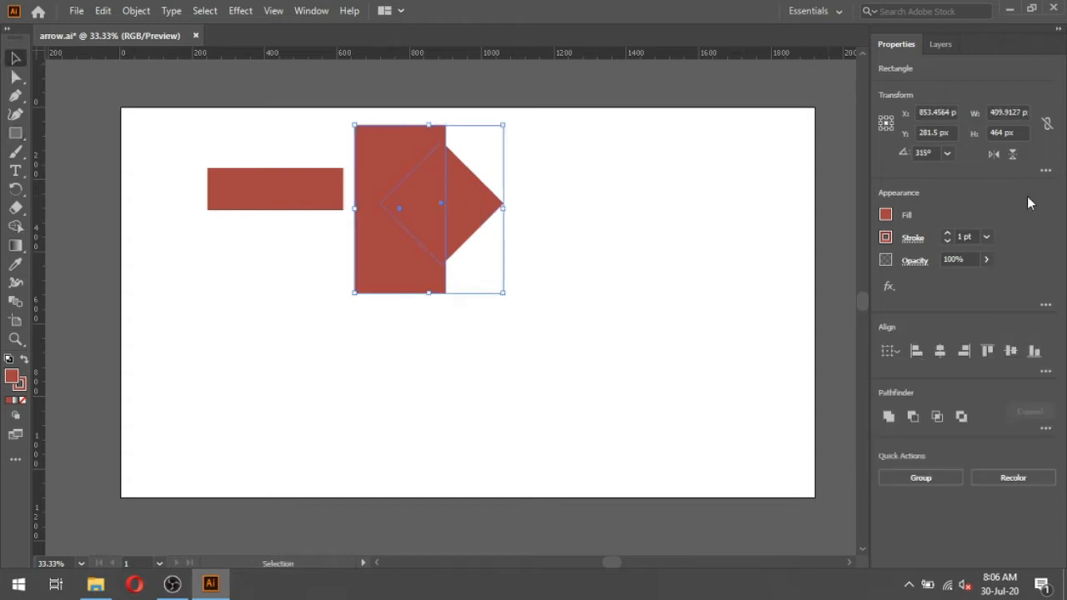
pyautogui.click(912, 417)
# Move the triangle onto the right end of the horizontal rectangle and align both shapes vertically by their centres.
pyautogui.moveTo(469, 216); pyautogui.dragTo(366, 209)
pyautogui.keyDown('shift'); pyautogui.click(297, 189); pyautogui.keyUp('shift')
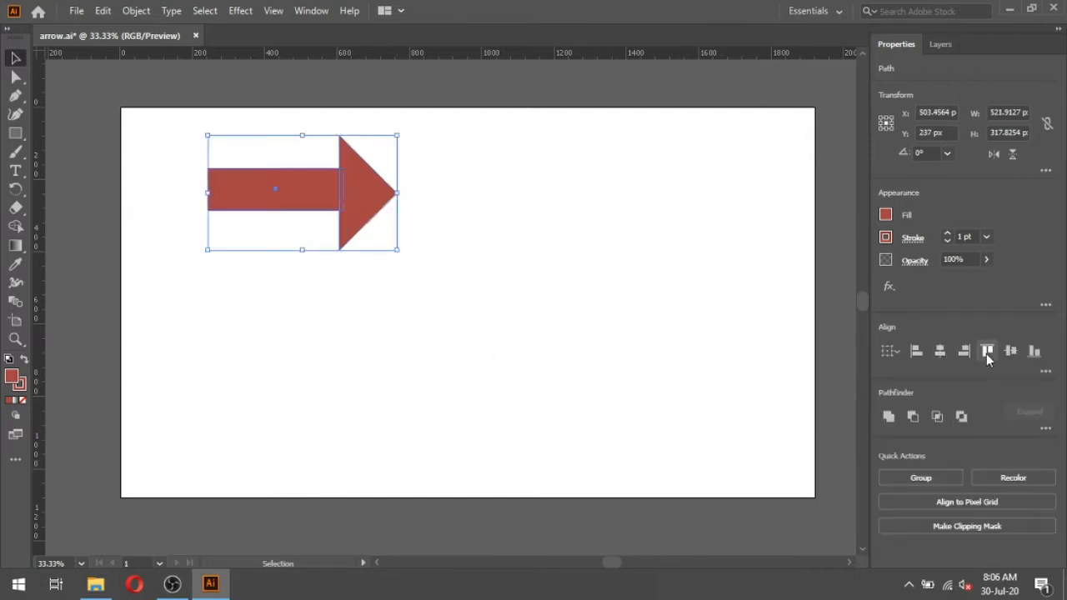
pyautogui.click(1011, 352)
pyautogui.click(485, 296)
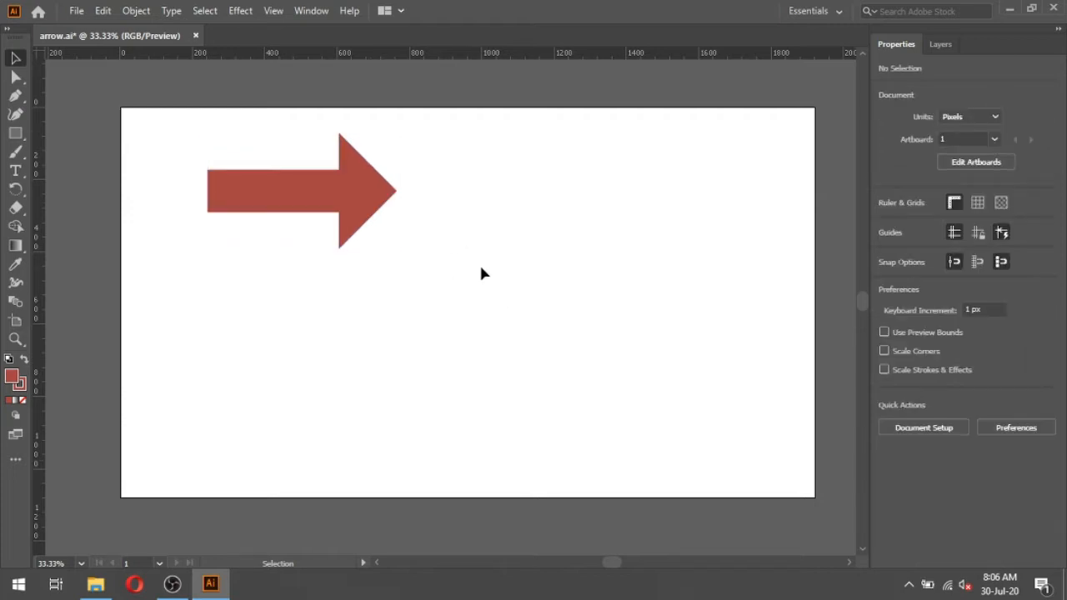
# Lengthen the arrowhead by moving only its tip anchor point straight right to about X 819.5 px.
pyautogui.click(375, 200)
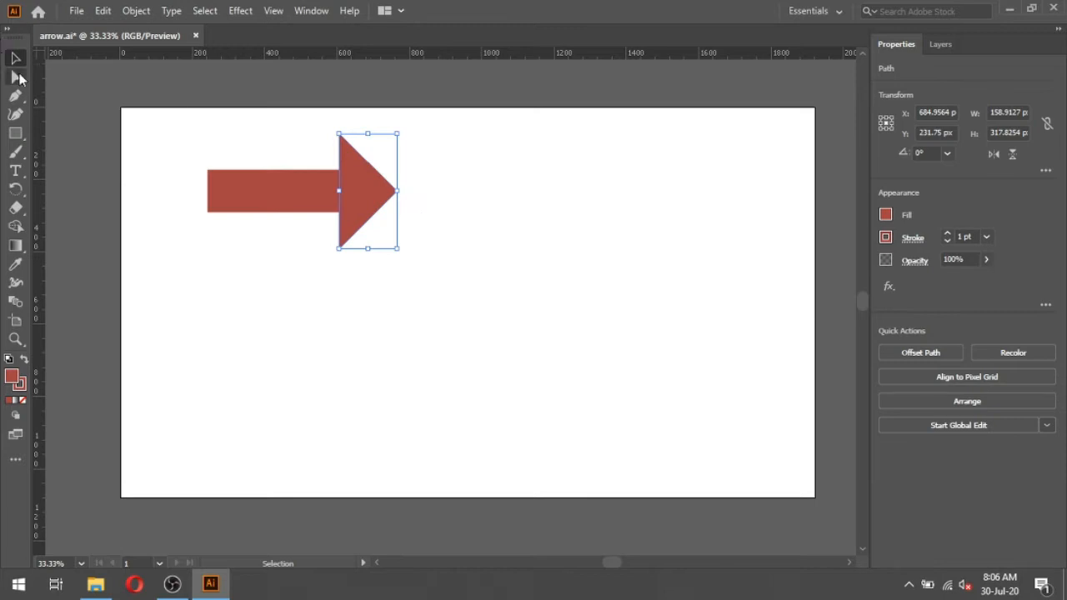
pyautogui.click(16, 77)
pyautogui.moveTo(398, 192); pyautogui.dragTo(418, 191)
pyautogui.hotkey('ctrl', 'z')
pyautogui.click(396, 191)
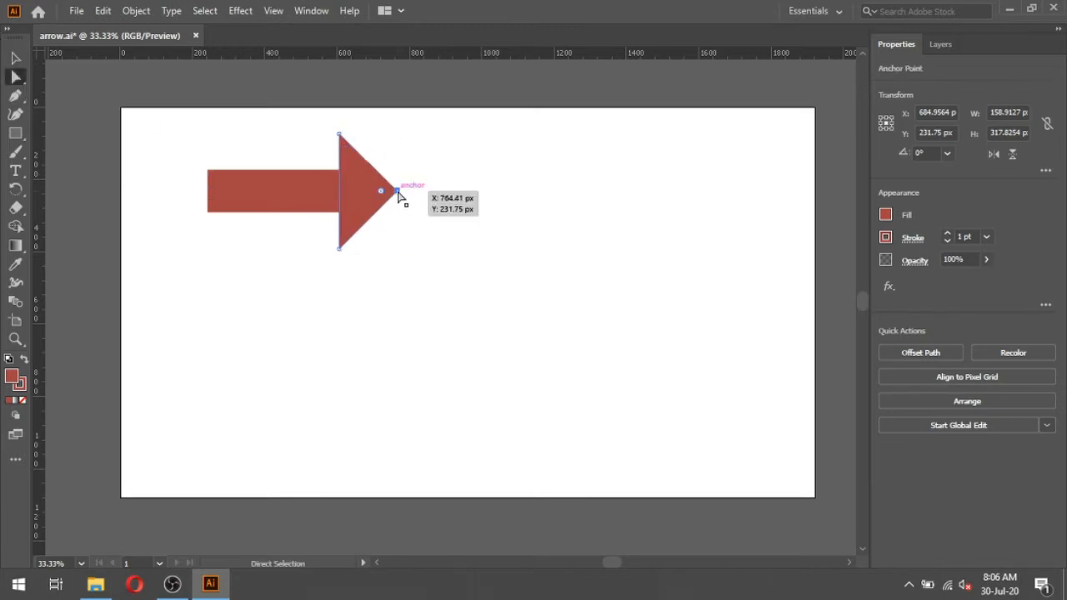
pyautogui.moveTo(397, 192); pyautogui.dragTo(416, 195)
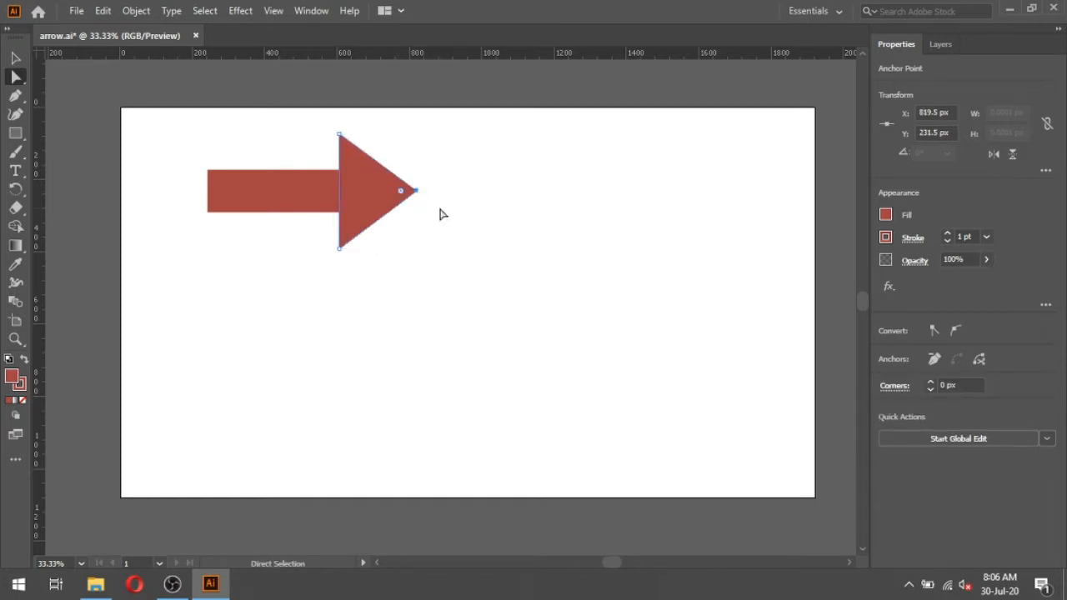
# Shrink the arrowhead's height to about 255 px and move it back against the shaft's right end.
pyautogui.click(15, 57)
pyautogui.moveTo(384, 253); pyautogui.dragTo(382, 242)
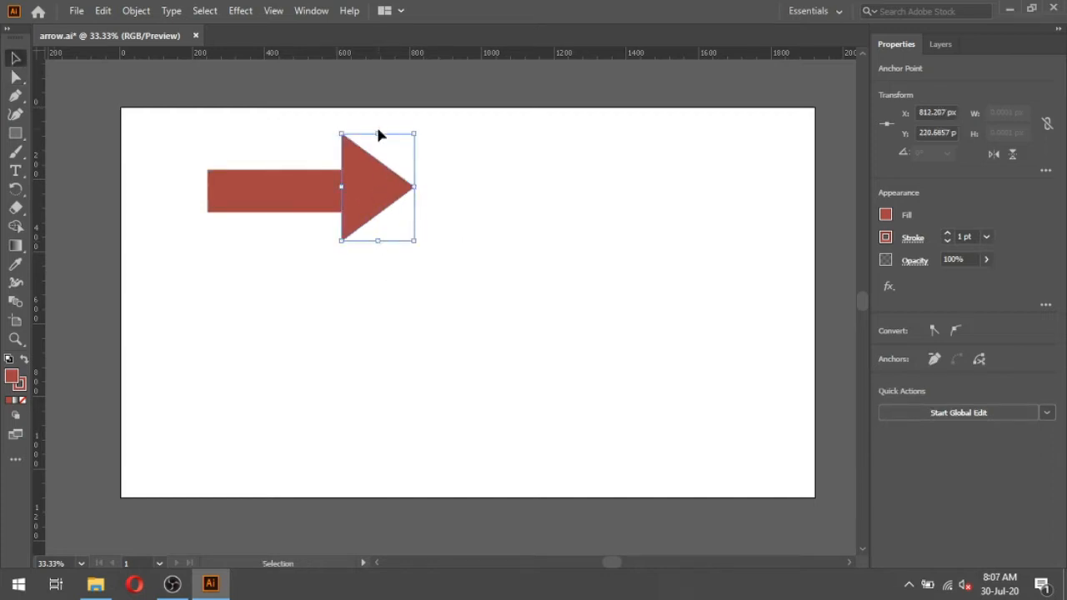
pyautogui.moveTo(378, 133); pyautogui.dragTo(378, 148)
pyautogui.moveTo(369, 194); pyautogui.dragTo(363, 179)
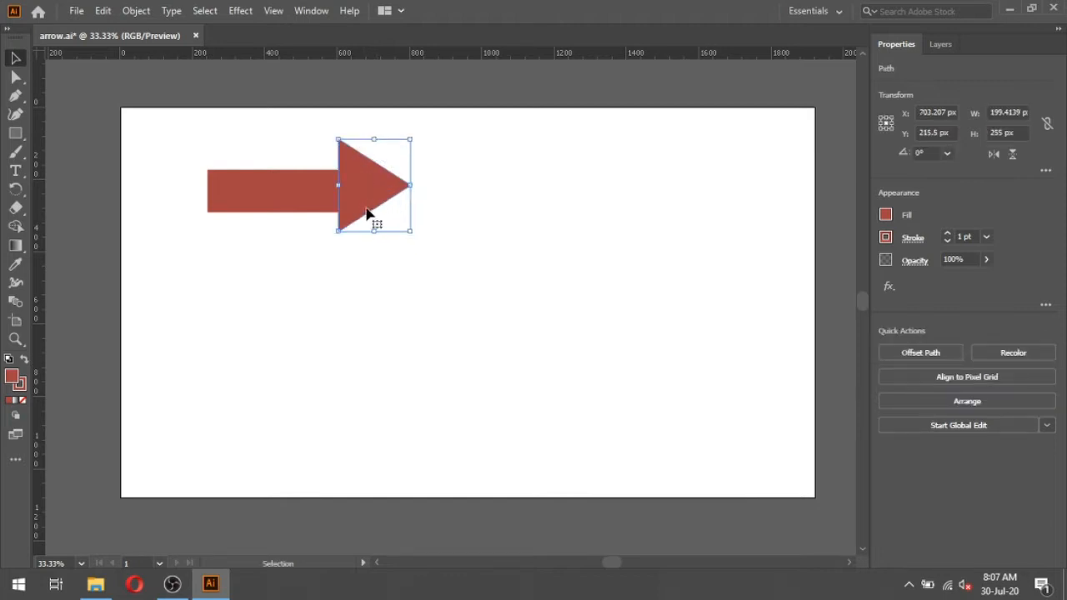
pyautogui.moveTo(372, 138); pyautogui.dragTo(376, 144)
# Align the resized arrowhead and the rectangular shaft vertically by their centres.
pyautogui.keyDown('shift'); pyautogui.click(321, 192); pyautogui.keyUp('shift')
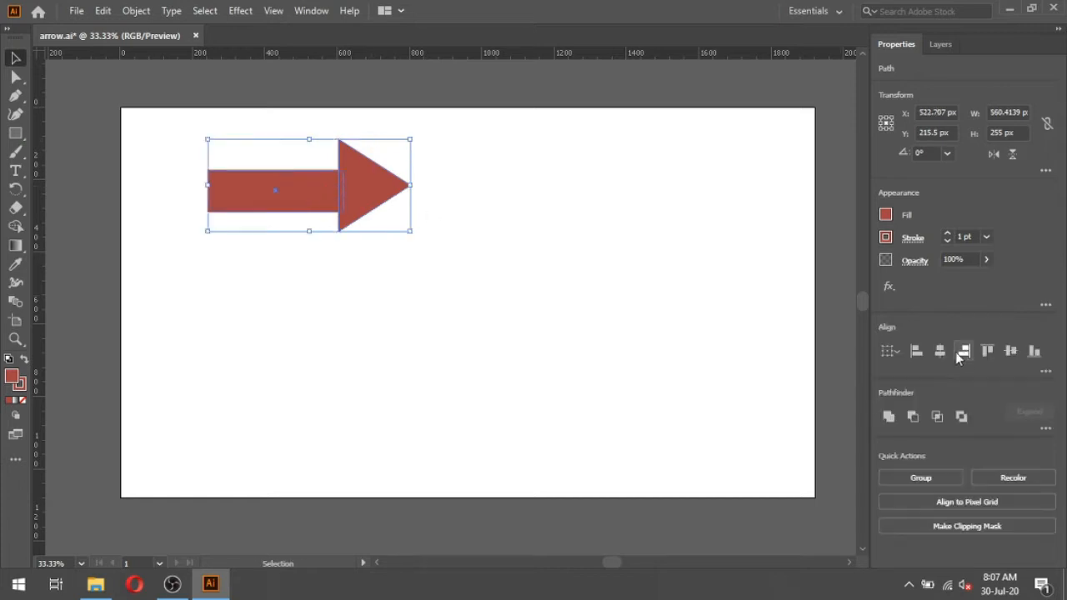
pyautogui.click(1010, 351)
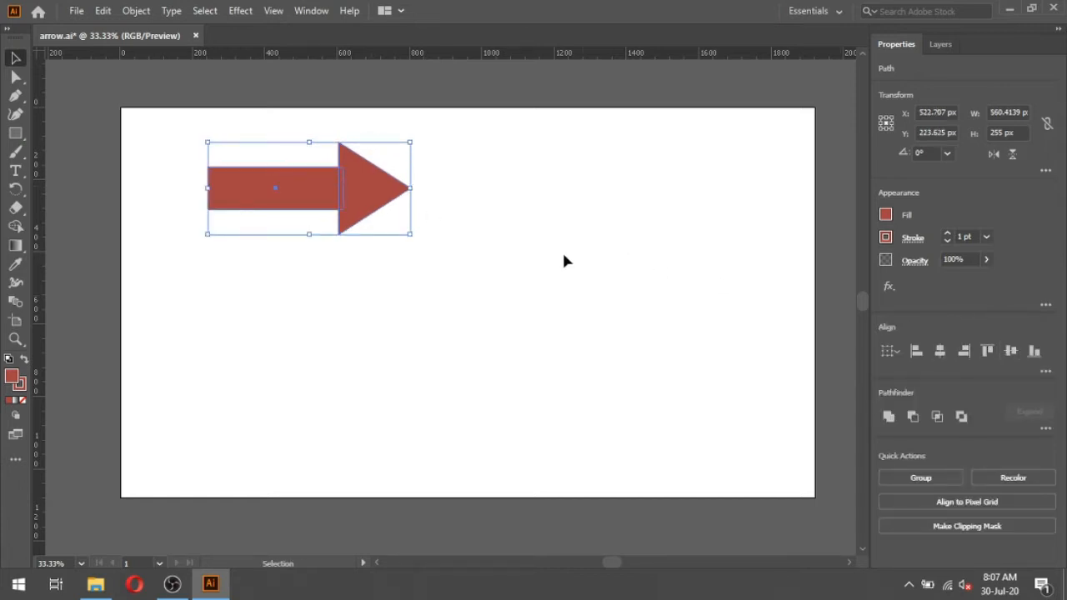
pyautogui.click(514, 259)
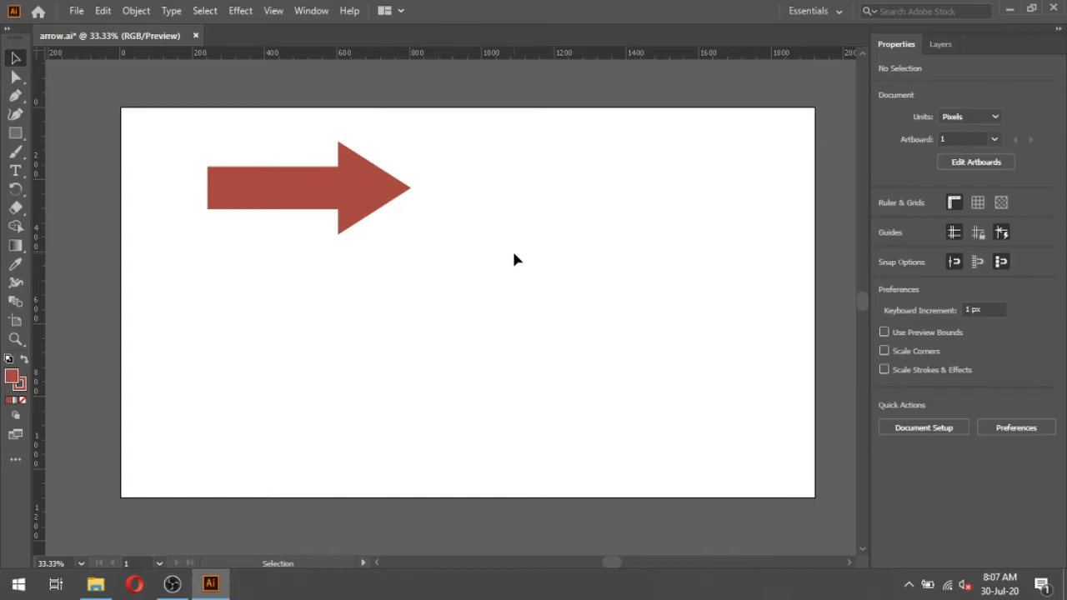
# Delete the shaft's upper-left anchor point and close the open path with the Pen tool to form a tapered tail.
pyautogui.click(242, 201)
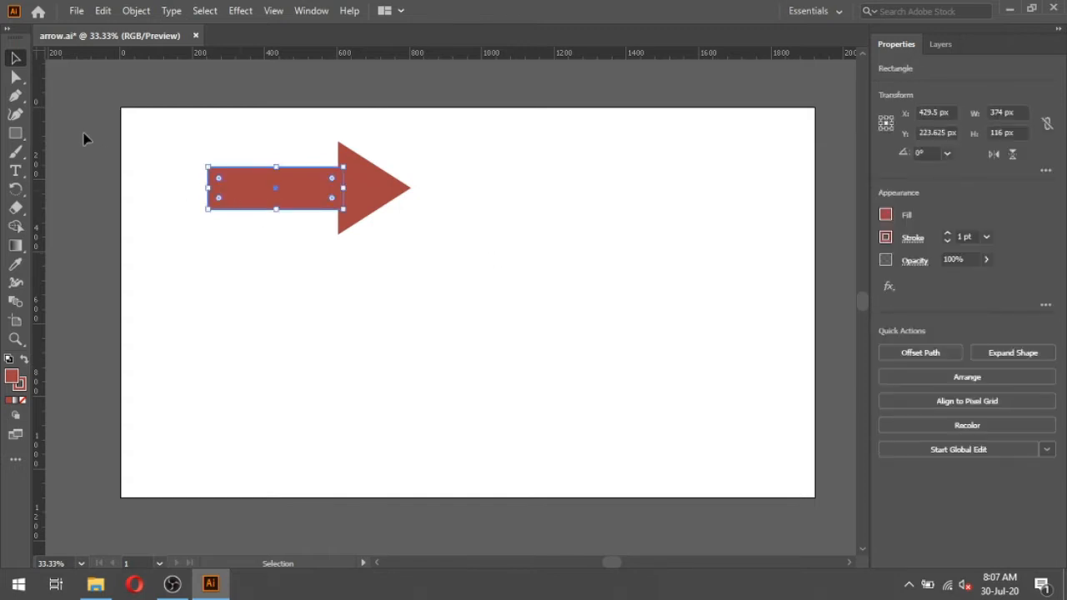
pyautogui.click(15, 77)
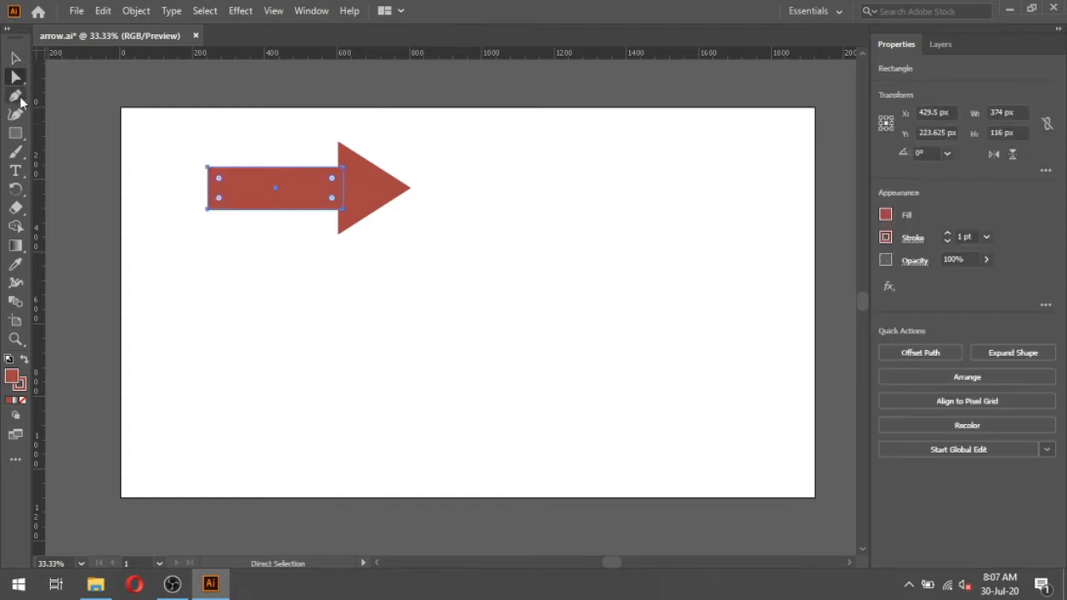
pyautogui.click(209, 168)
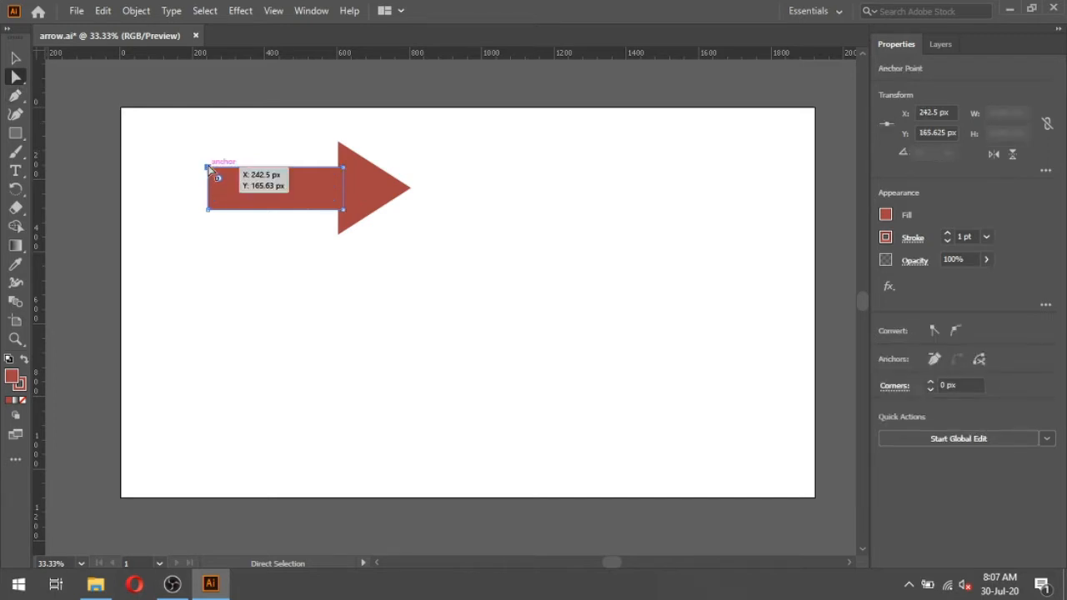
pyautogui.press('Delete')
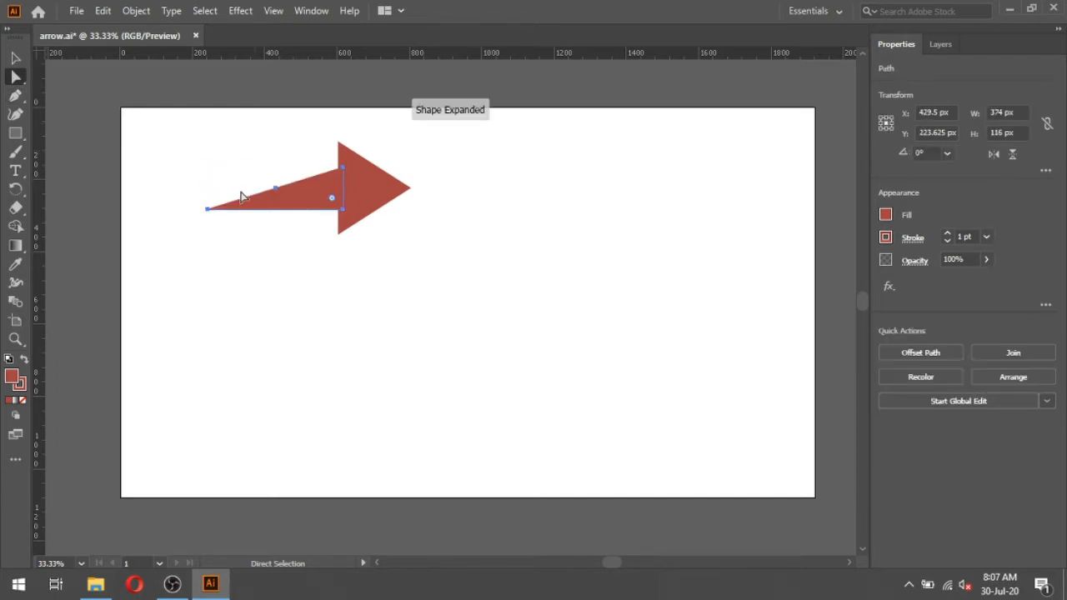
pyautogui.click(15, 95)
pyautogui.click(207, 209)
pyautogui.click(342, 168)
pyautogui.press('v')
pyautogui.click(416, 239)
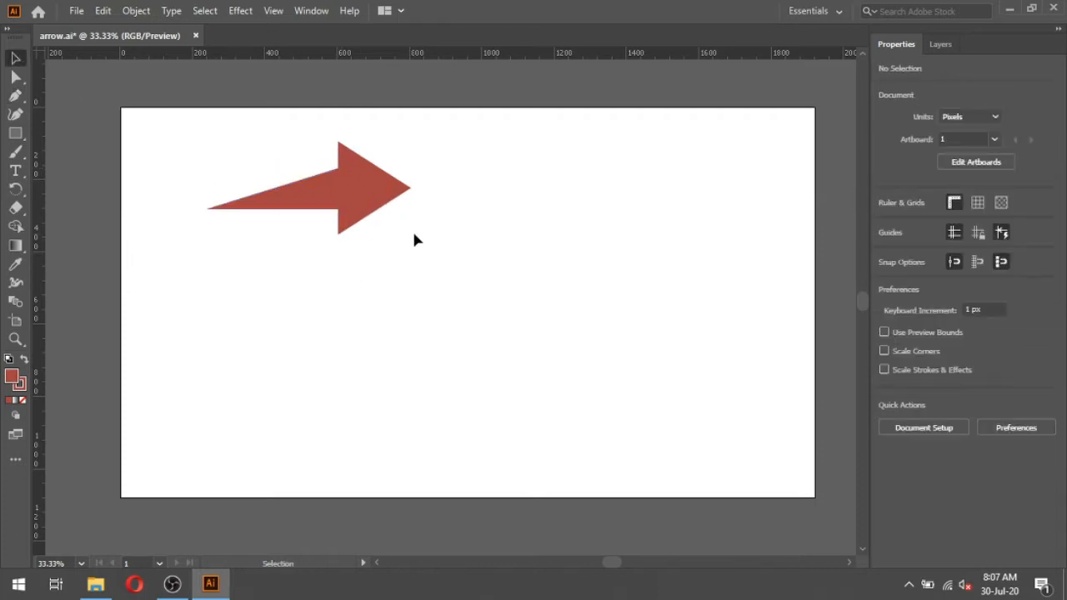
# Lengthen the tail by moving its pointed anchor horizontally left to about X 173.5 px.
pyautogui.click(282, 204)
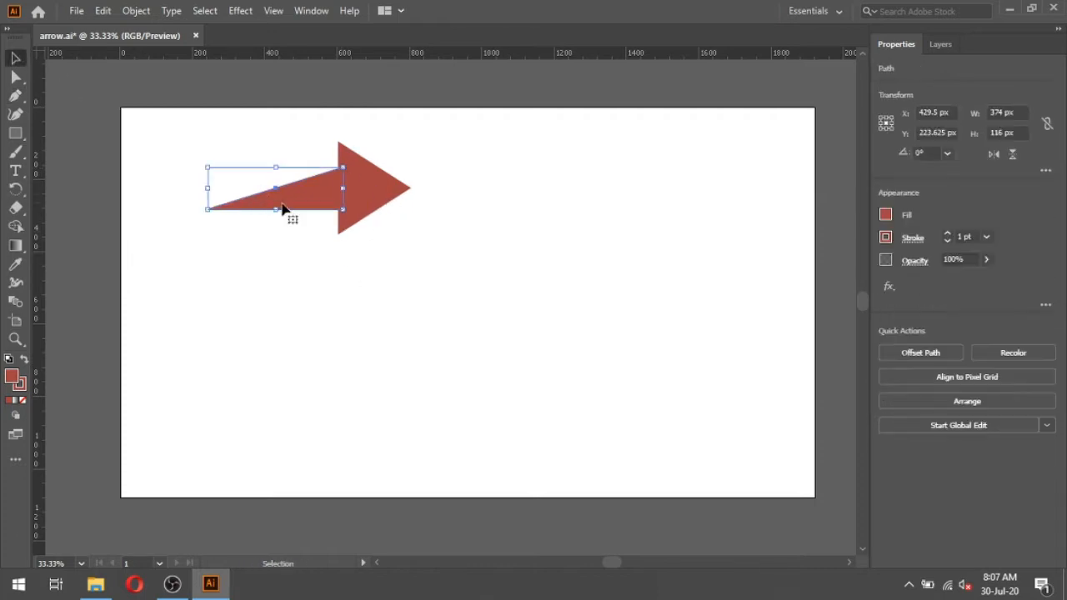
pyautogui.click(15, 76)
pyautogui.moveTo(207, 211); pyautogui.dragTo(182, 212)
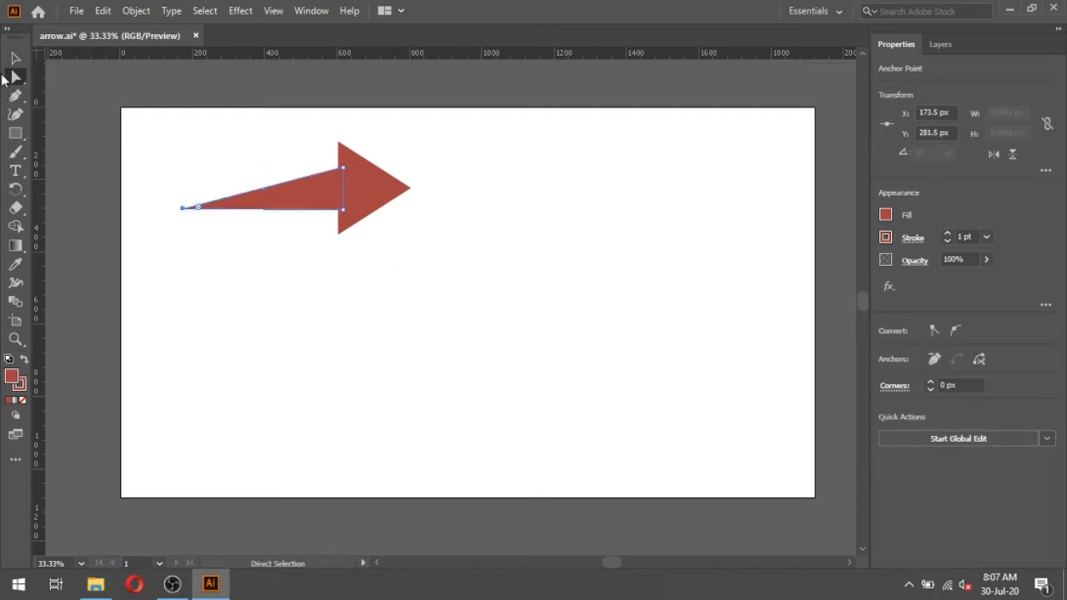
pyautogui.click(15, 58)
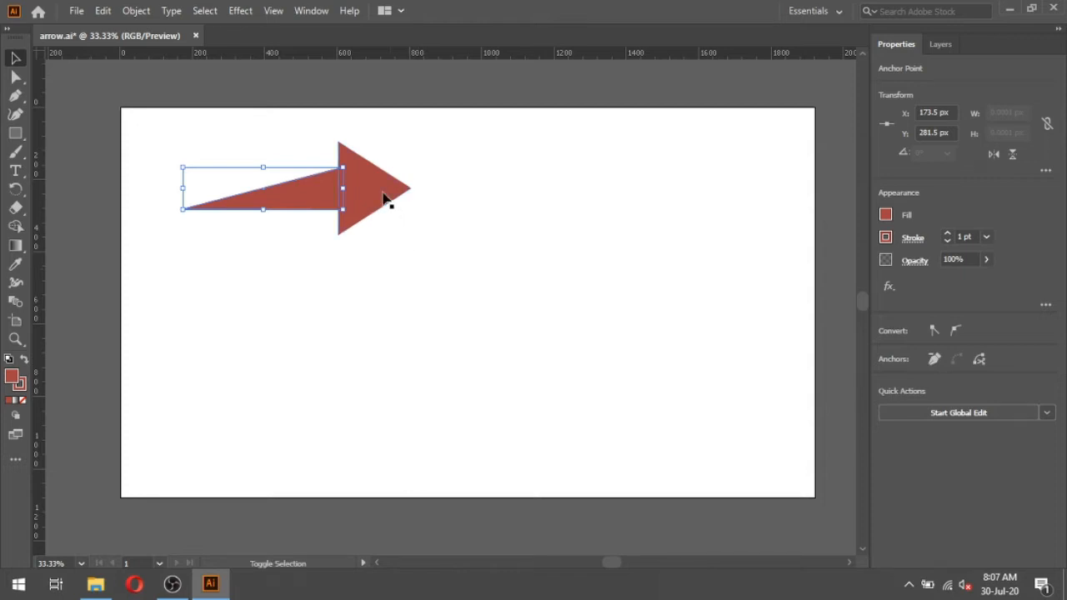
# Select the tail and the arrowhead together and unite them into a single shape.
pyautogui.click(486, 244)
pyautogui.moveTo(459, 292); pyautogui.dragTo(275, 157)
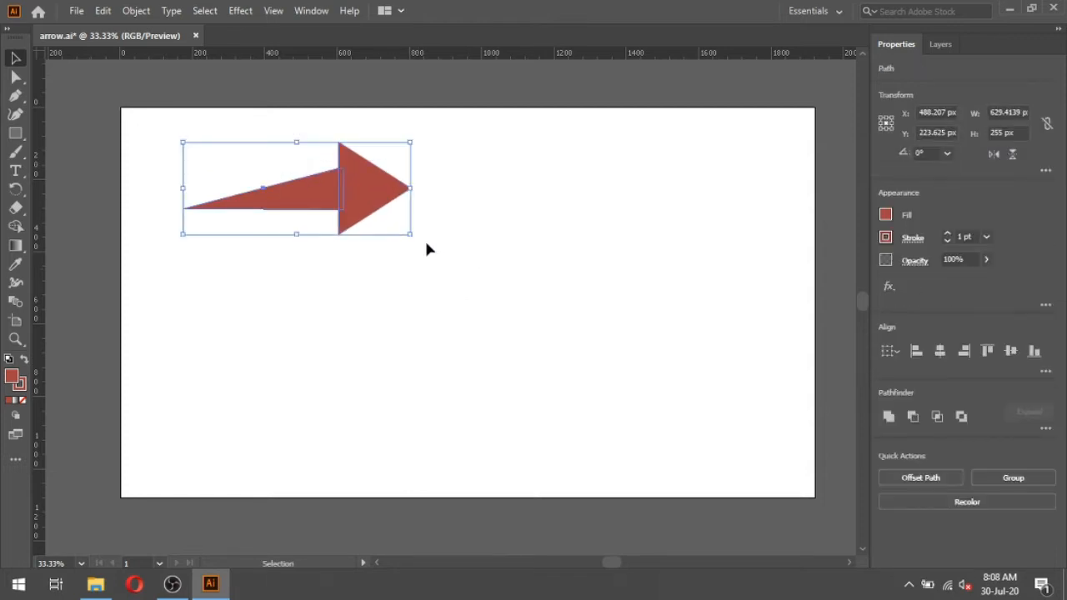
pyautogui.click(889, 417)
# Lower the tail's tip to about Y 351.5 px, level with the arrowhead's bottom corner, and the arrowhead's tip to about Y 247.5 px.
pyautogui.click(15, 77)
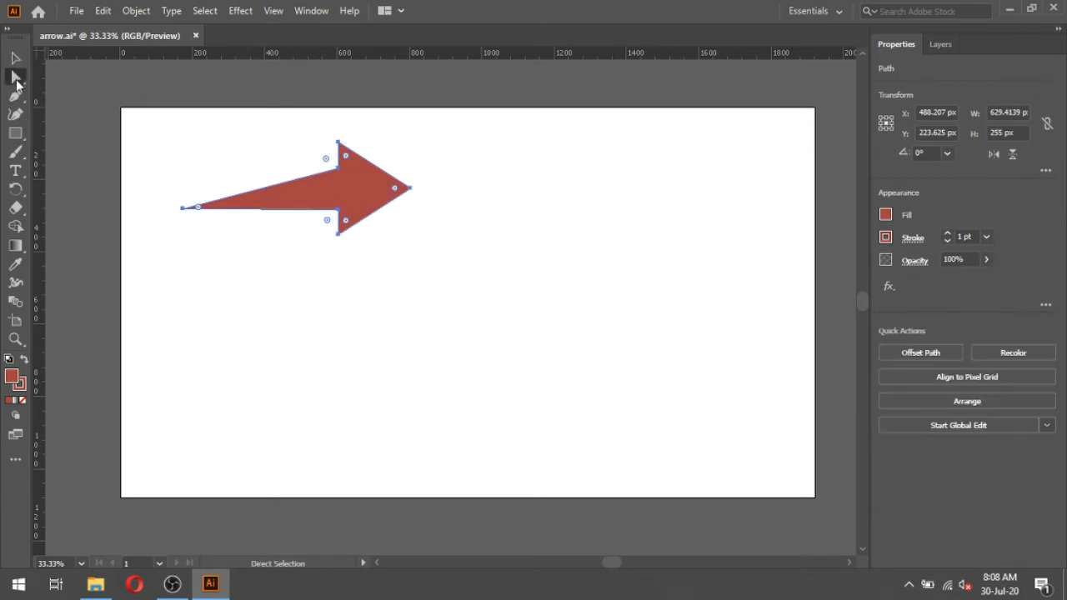
pyautogui.click(185, 208)
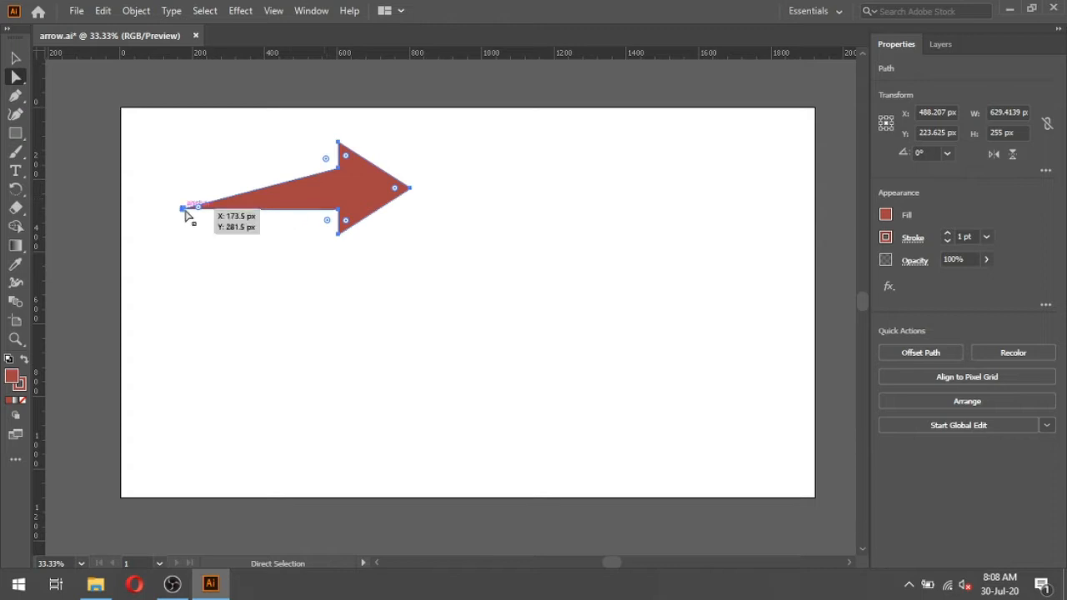
pyautogui.moveTo(184, 209); pyautogui.dragTo(185, 239)
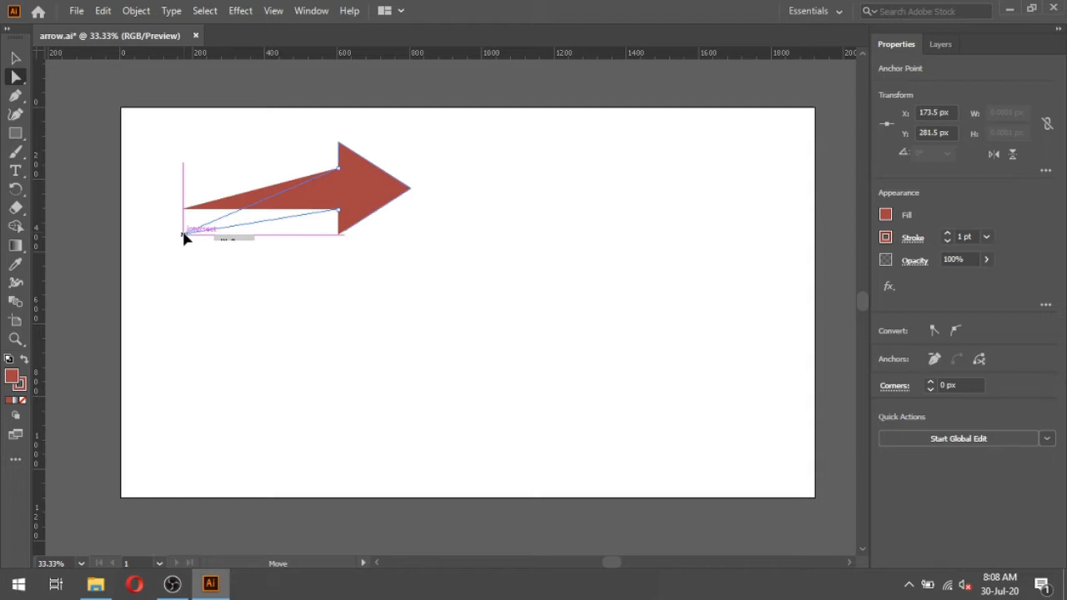
pyautogui.moveTo(185, 238); pyautogui.dragTo(183, 235)
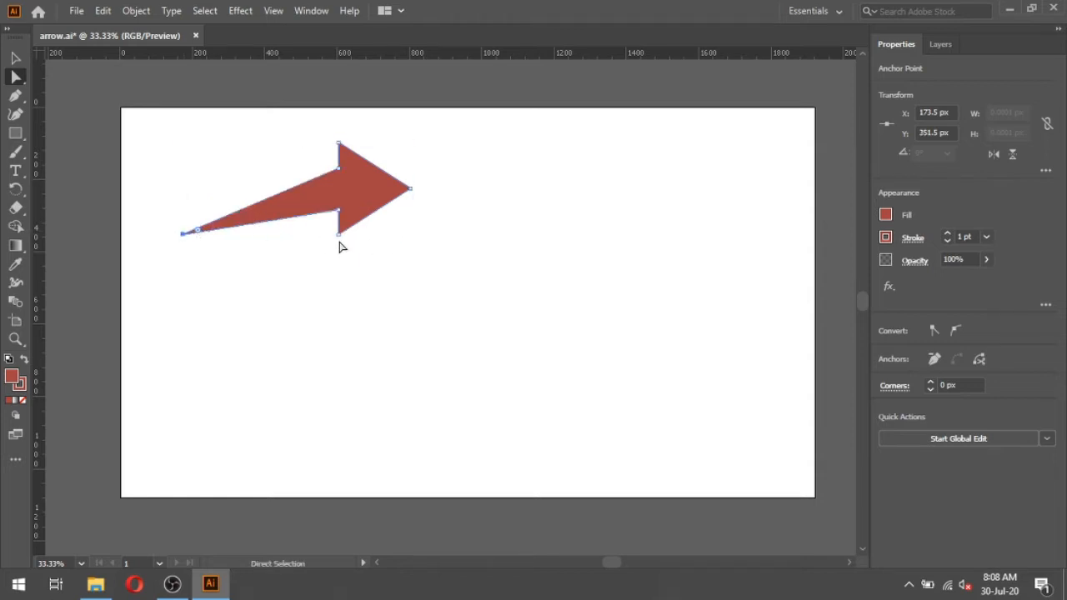
pyautogui.moveTo(575, 268); pyautogui.dragTo(578, 283)
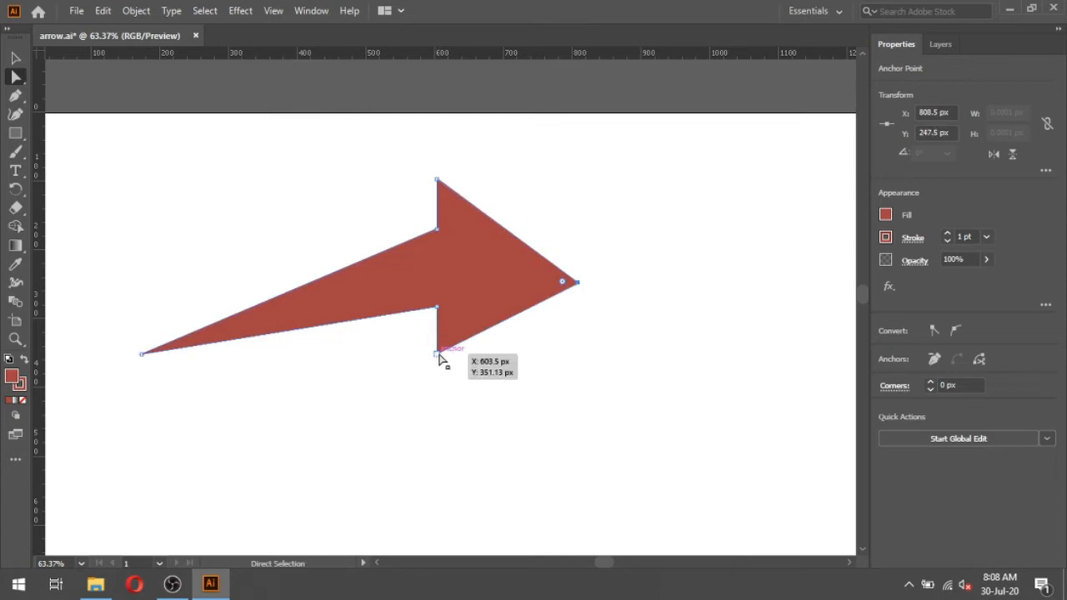
# Duplicate the arrow to the right so the copy's tail lies just below the original's arrowhead tip.
pyautogui.click(437, 353)
pyautogui.press('v')
pyautogui.moveTo(309, 313); pyautogui.dragTo(625, 310)
# Fine-tune the original arrowhead's tip and lower corner anchors until its lower edge runs parallel to the upper edge of the copy's tail.
pyautogui.click(492, 257)
pyautogui.press('a')
pyautogui.click(573, 284)
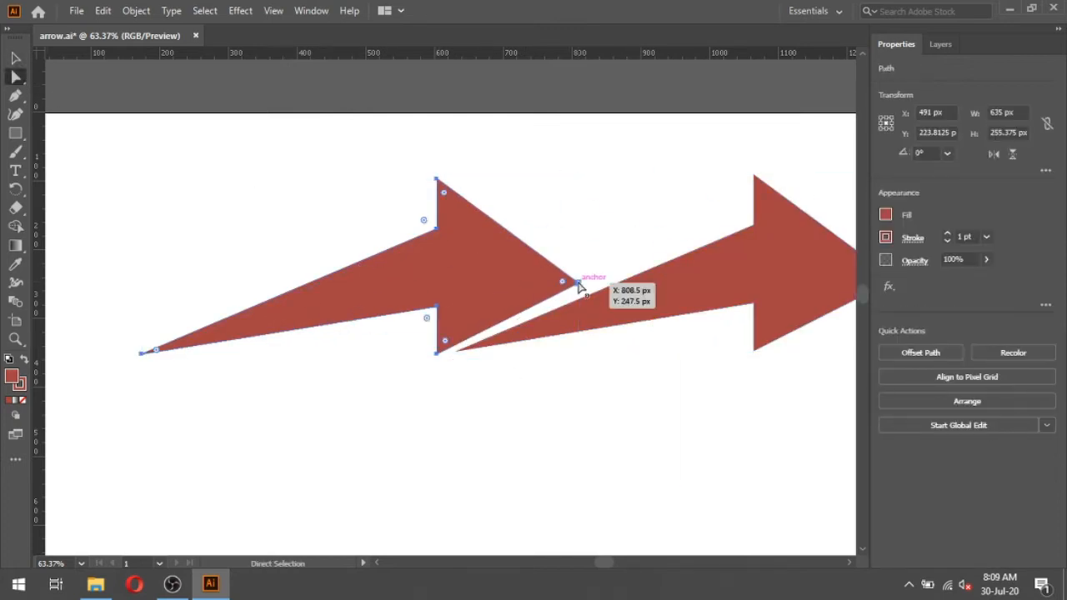
pyautogui.moveTo(575, 283); pyautogui.dragTo(578, 290)
pyautogui.hotkey('ctrl', 'space')
pyautogui.moveTo(436, 238); pyautogui.dragTo(655, 376)
pyautogui.moveTo(536, 205); pyautogui.dragTo(542, 209)
pyautogui.moveTo(106, 419)
pyautogui.mouseDown()
pyautogui.moveTo(97, 425)
pyautogui.moveTo(107, 406)
pyautogui.mouseUp()
pyautogui.moveTo(542, 209)
pyautogui.mouseDown()
pyautogui.moveTo(561, 209)
pyautogui.moveTo(547, 212)
pyautogui.mouseUp()
pyautogui.click(563, 403)
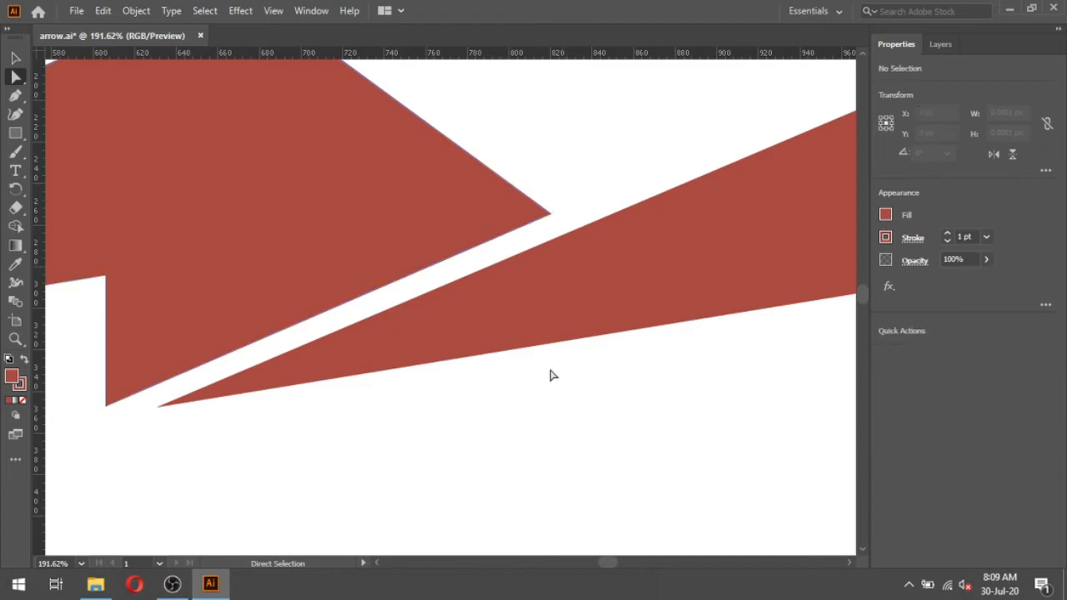
# Delete the duplicate arrow on the right and select the remaining original arrow.
pyautogui.hotkey('ctrl', '-')
pyautogui.hotkey('ctrl', '-')
pyautogui.hotkey('ctrl', '-')
pyautogui.hotkey('ctrl', '-')
pyautogui.hotkey('ctrl', '-')
pyautogui.hotkey('ctrl', '-')
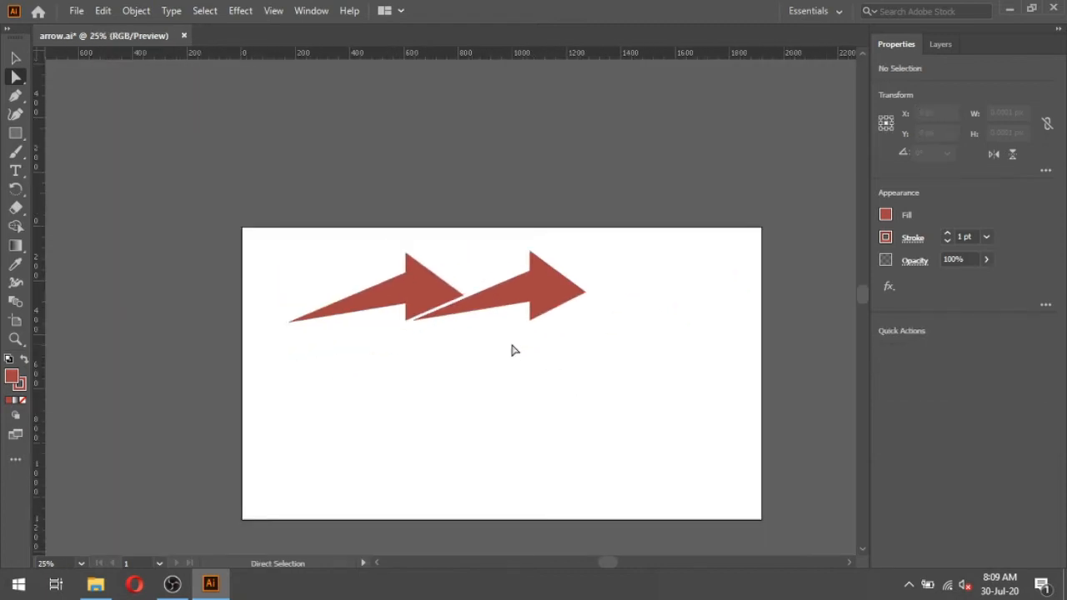
pyautogui.click(16, 58)
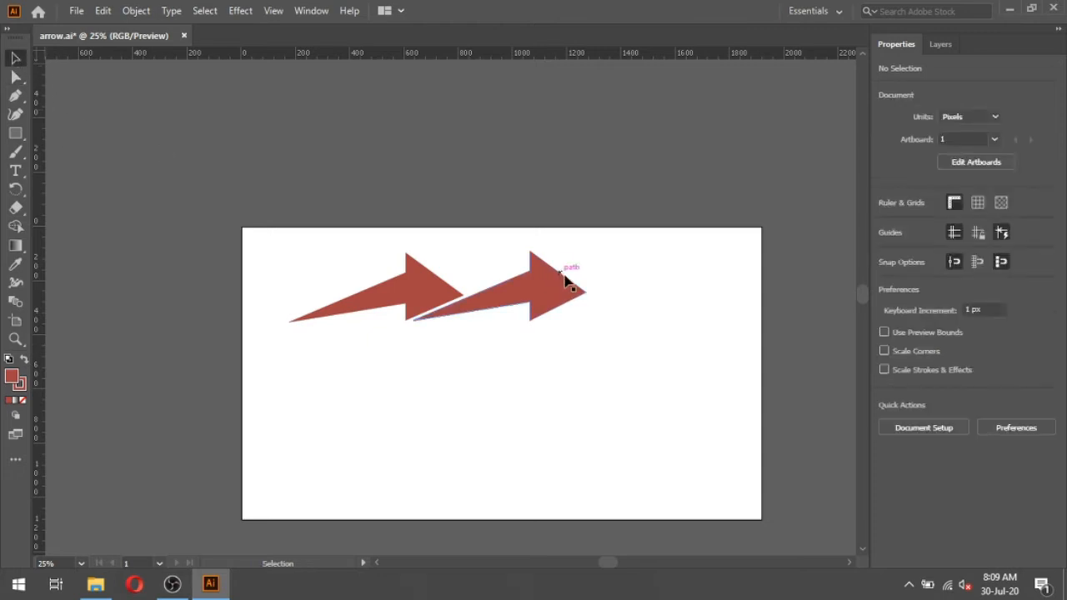
pyautogui.click(548, 306)
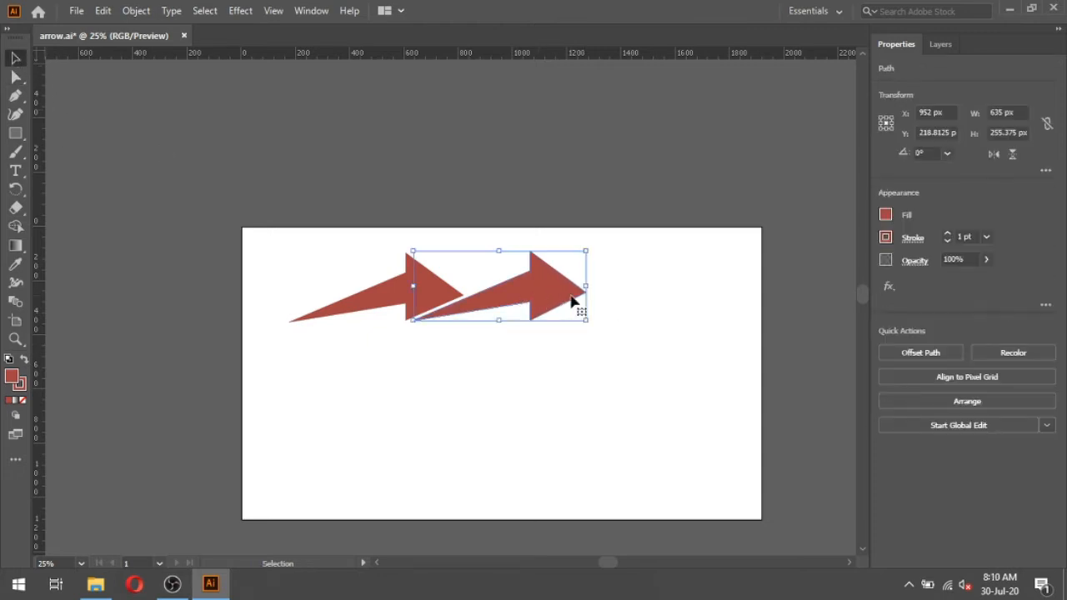
pyautogui.press('Delete')
pyautogui.click(419, 298)
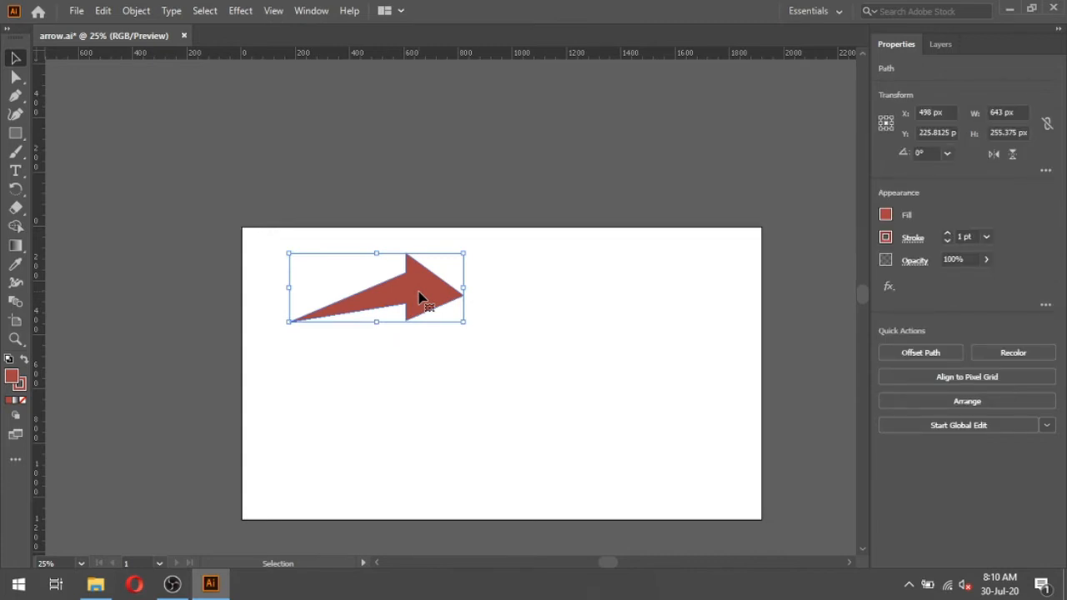
# Duplicate the arrow twice to the right at 446 px intervals and shift the three-arrow row left to X 869 px.
pyautogui.moveTo(366, 301); pyautogui.dragTo(490, 300)
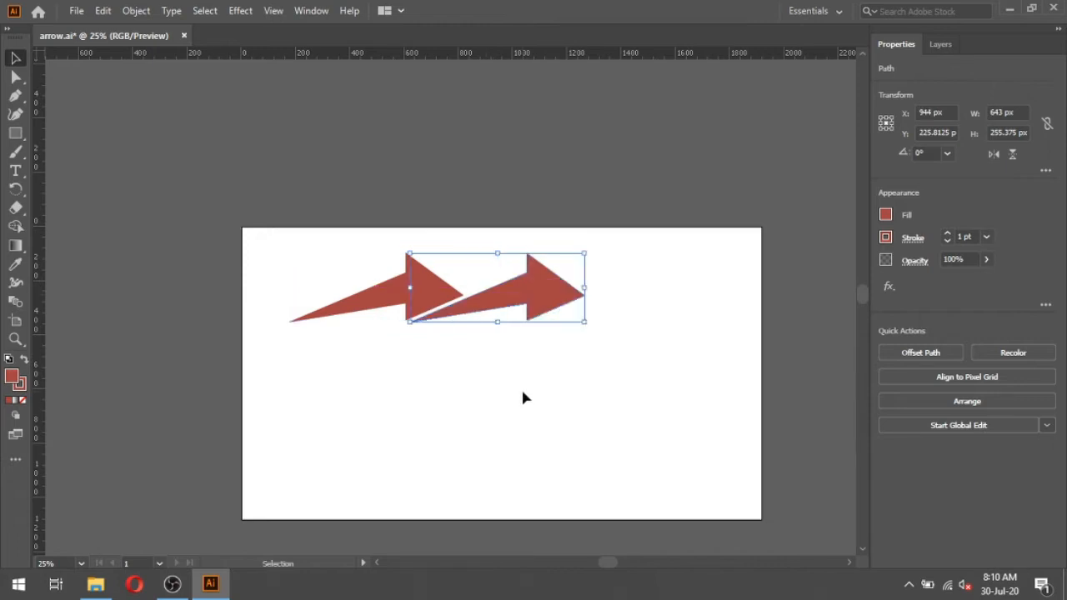
pyautogui.hotkey('ctrl', 'd')
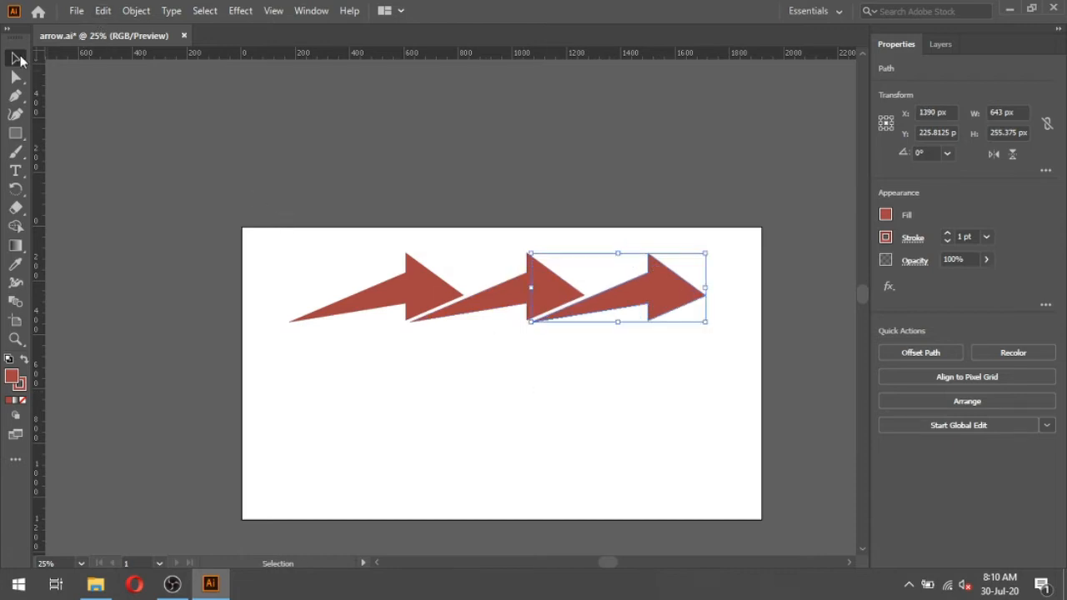
pyautogui.click(432, 344)
pyautogui.moveTo(725, 371); pyautogui.dragTo(274, 232)
pyautogui.moveTo(533, 291); pyautogui.dragTo(513, 291)
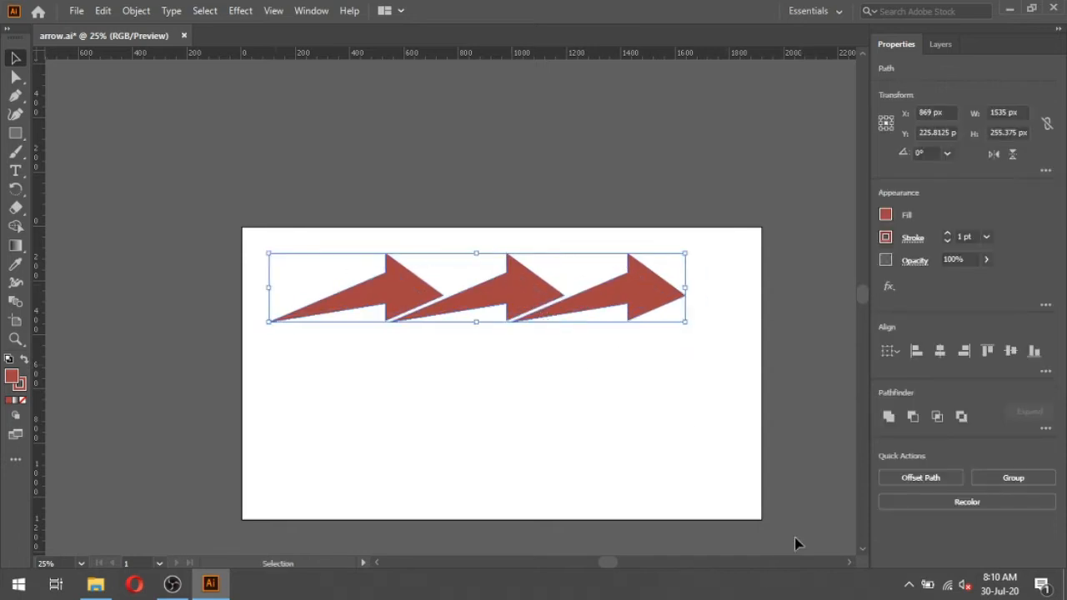
# Unite the three arrows into one group with Pathfinder and save the document.
pyautogui.click(887, 417)
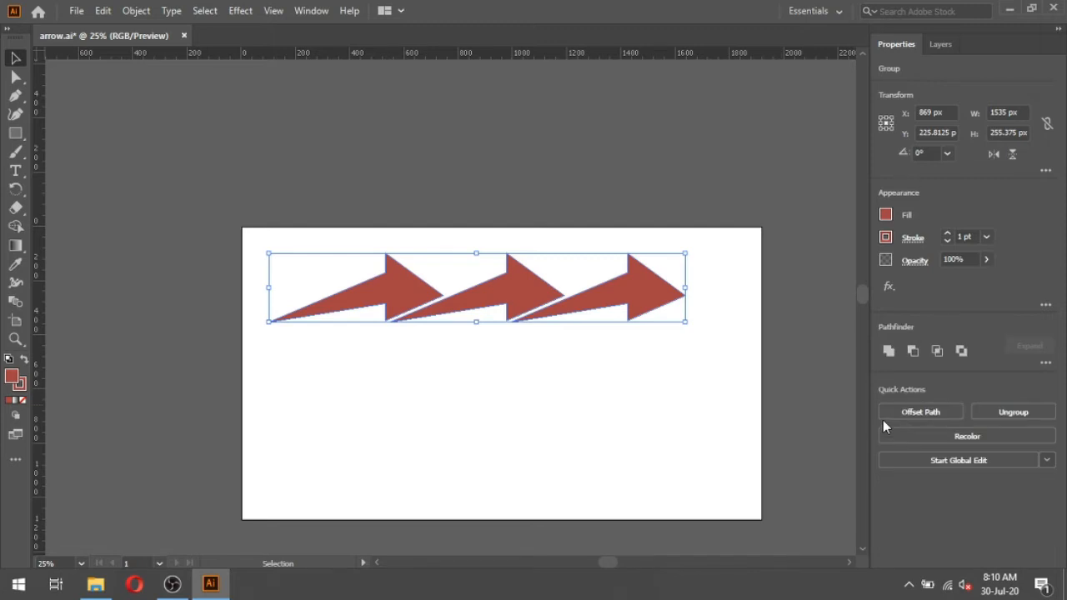
pyautogui.click(531, 414)
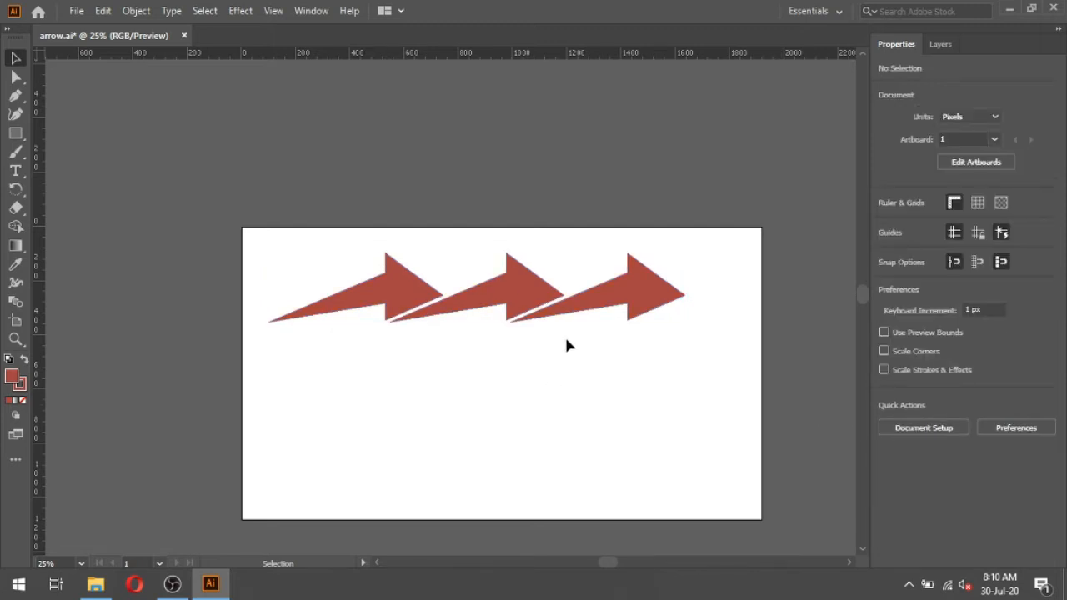
pyautogui.click(600, 305)
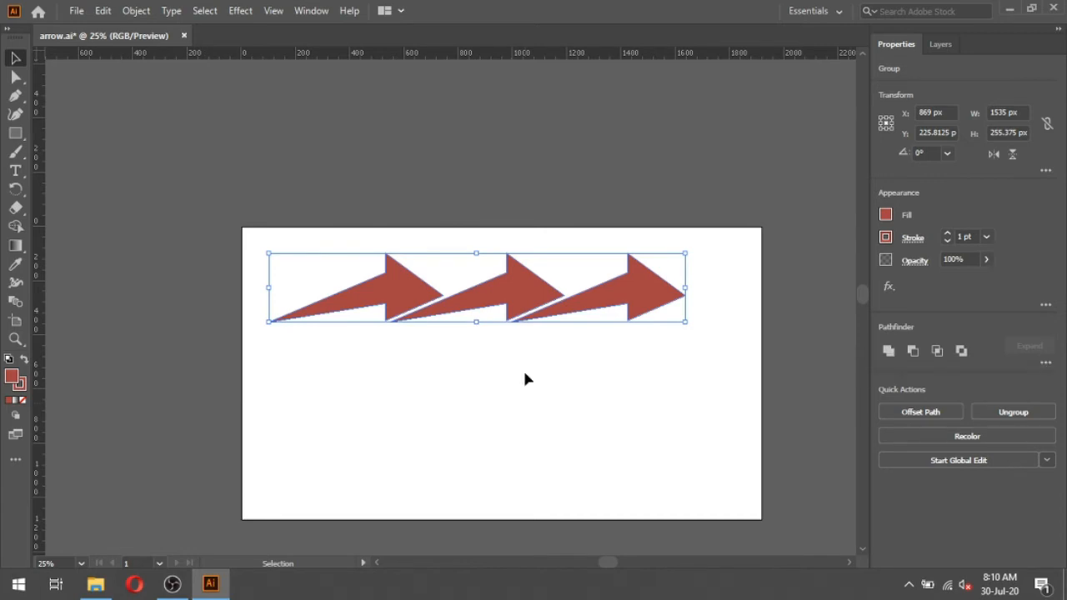
pyautogui.click(17, 79)
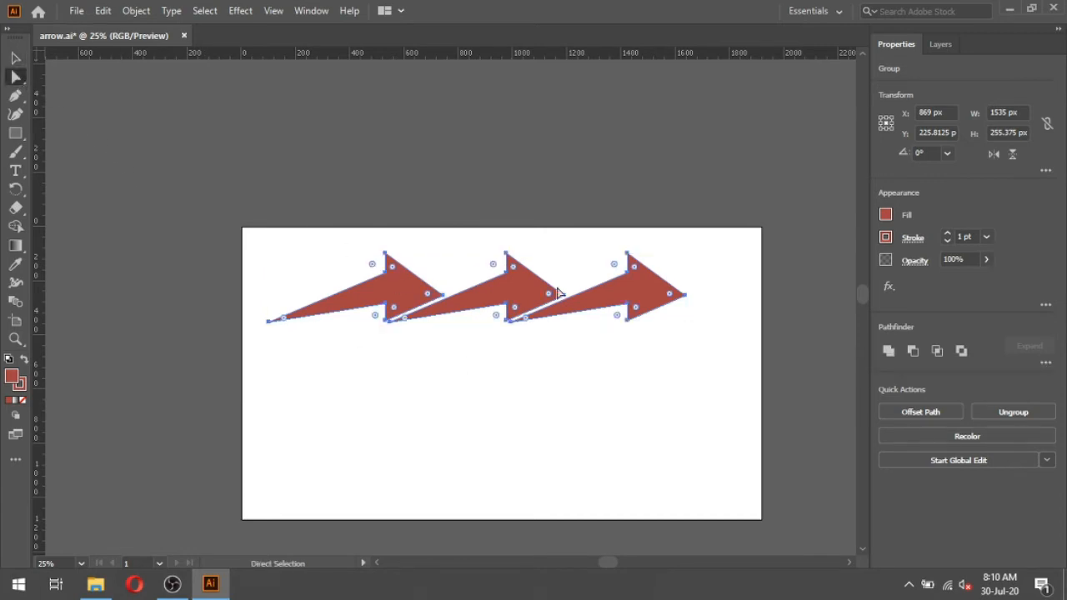
pyautogui.click(15, 58)
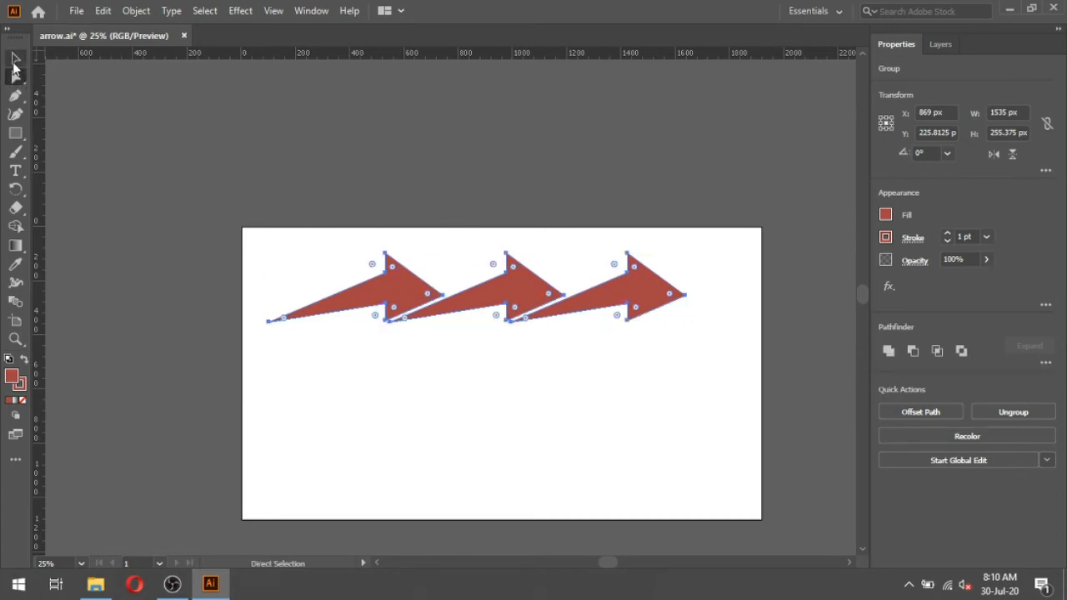
pyautogui.click(468, 375)
pyautogui.hotkey('ctrl', 's')
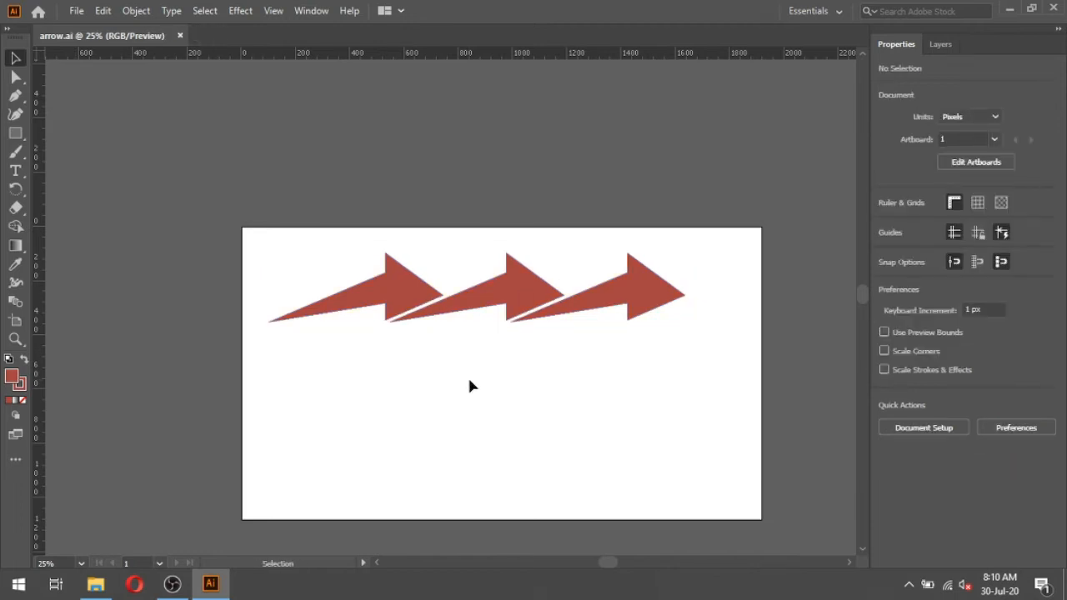
# Show the document's brushes and place them clear of the first two arrows.
pyautogui.click(308, 11)
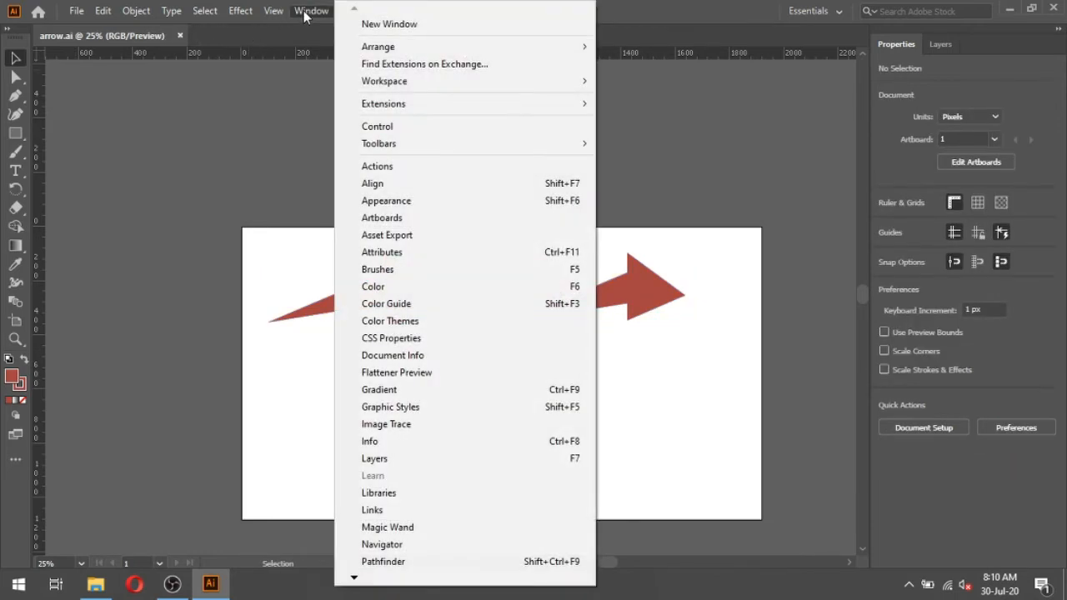
pyautogui.click(424, 270)
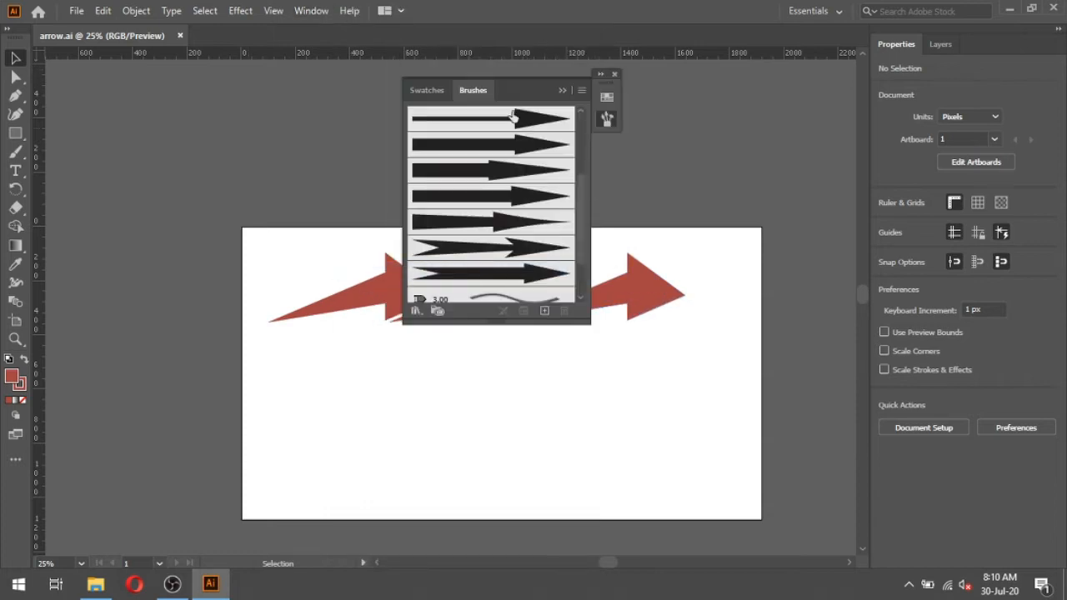
pyautogui.moveTo(508, 82); pyautogui.dragTo(739, 140)
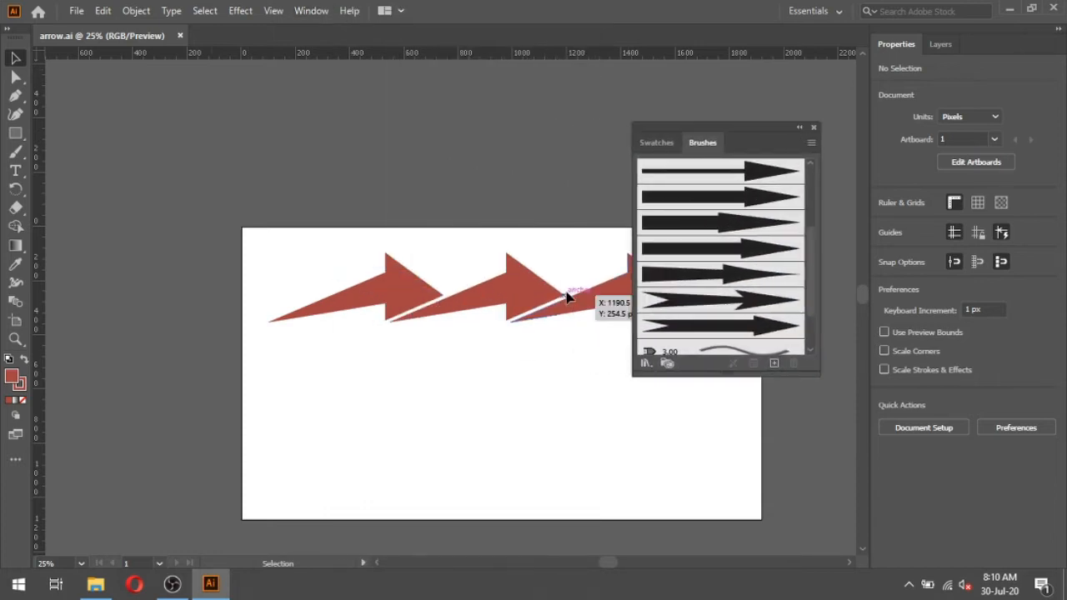
pyautogui.click(669, 146)
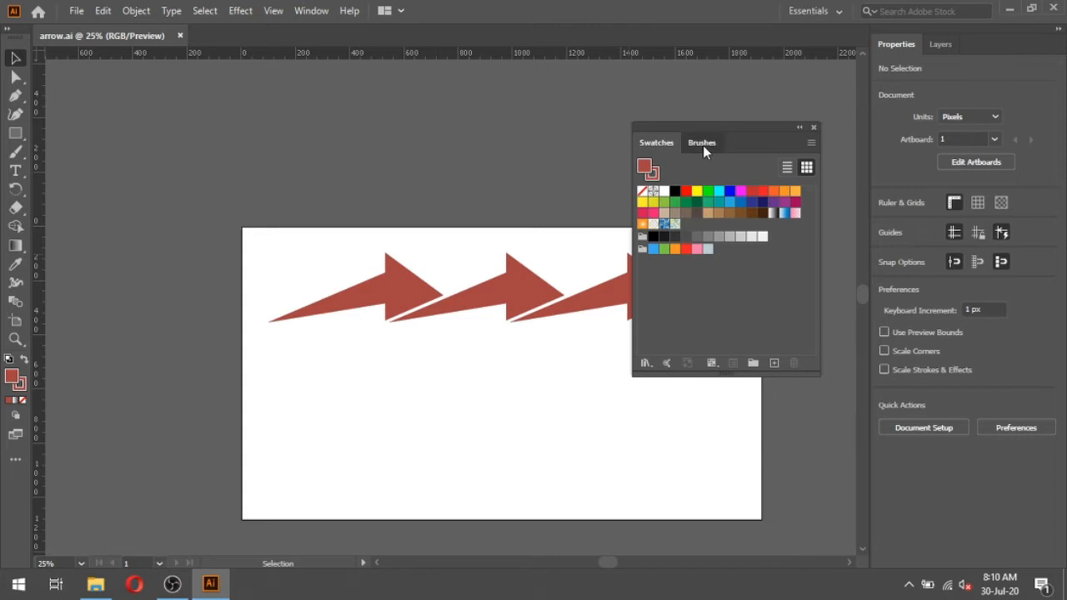
pyautogui.click(703, 145)
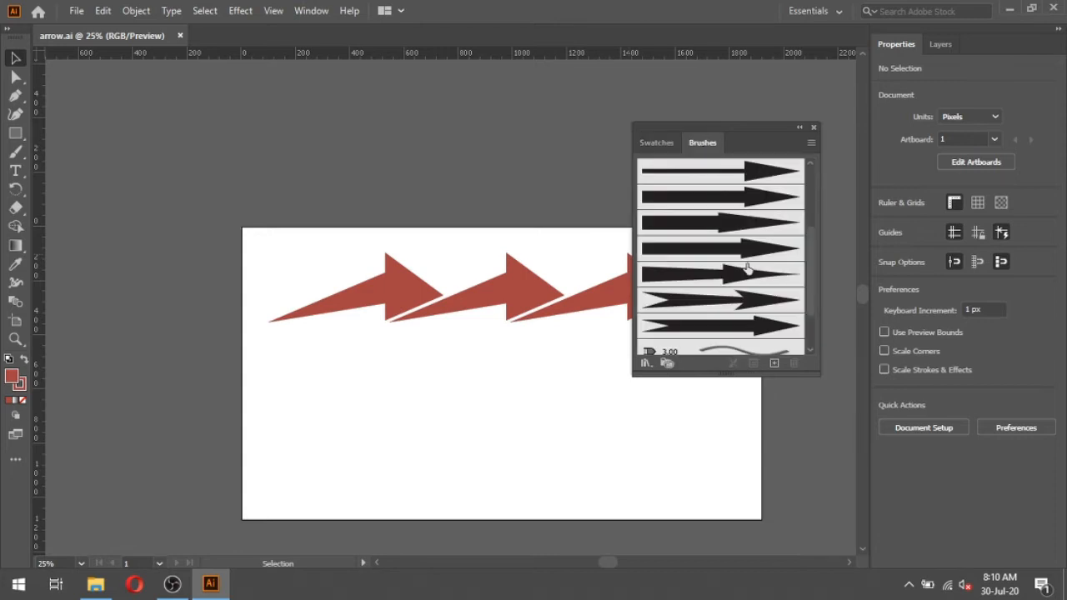
# Create a new Art Brush from the three-arrow group, accepting the default name, Fixed width and Stretch to Fit Stroke Length.
pyautogui.click(586, 304)
pyautogui.moveTo(606, 300); pyautogui.dragTo(678, 326)
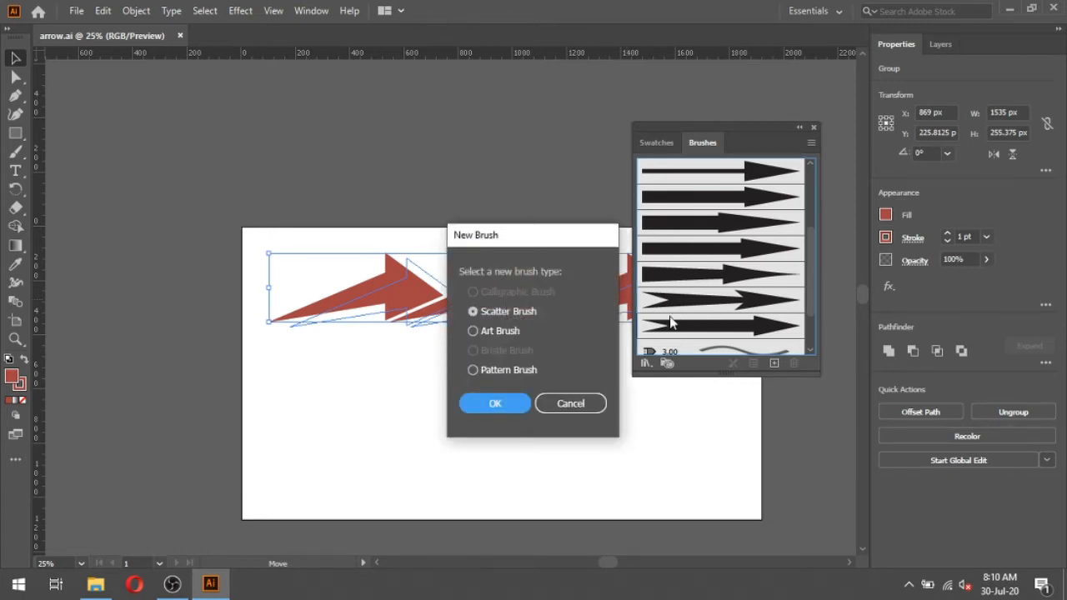
pyautogui.click(472, 331)
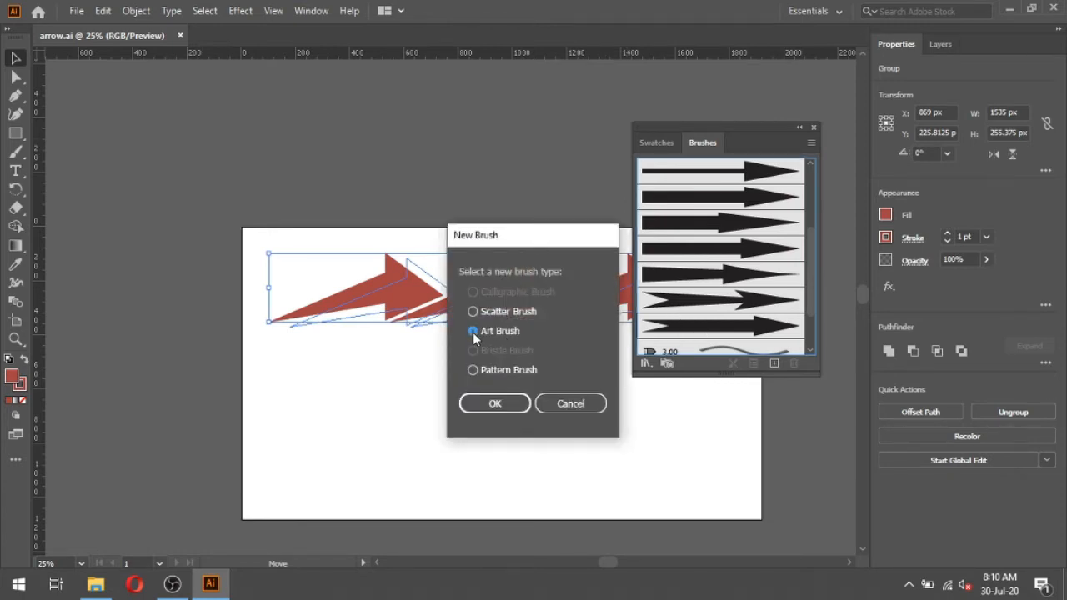
pyautogui.click(505, 403)
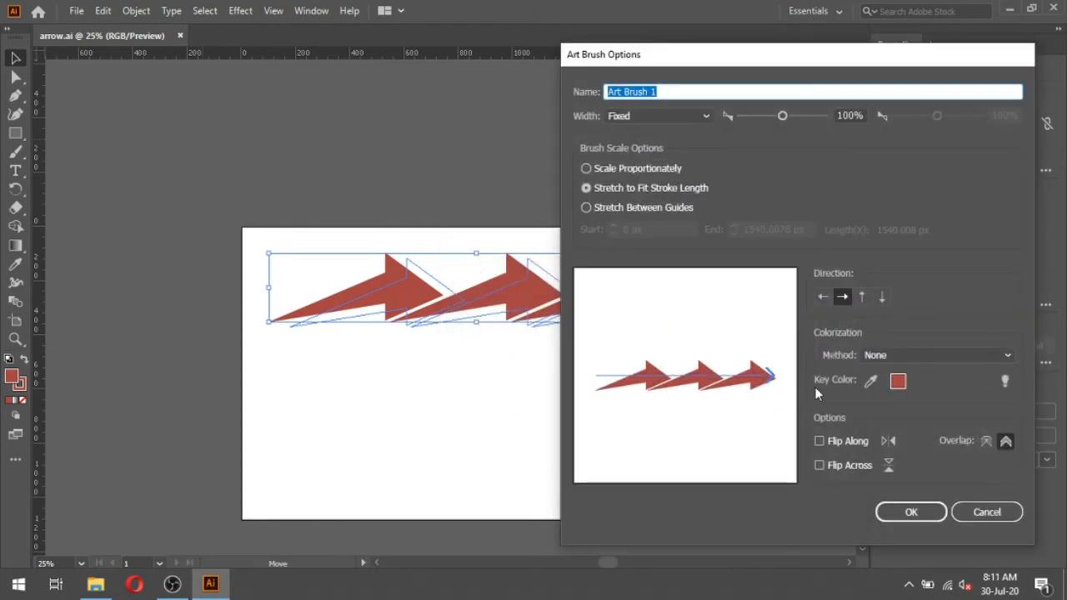
pyautogui.click(911, 512)
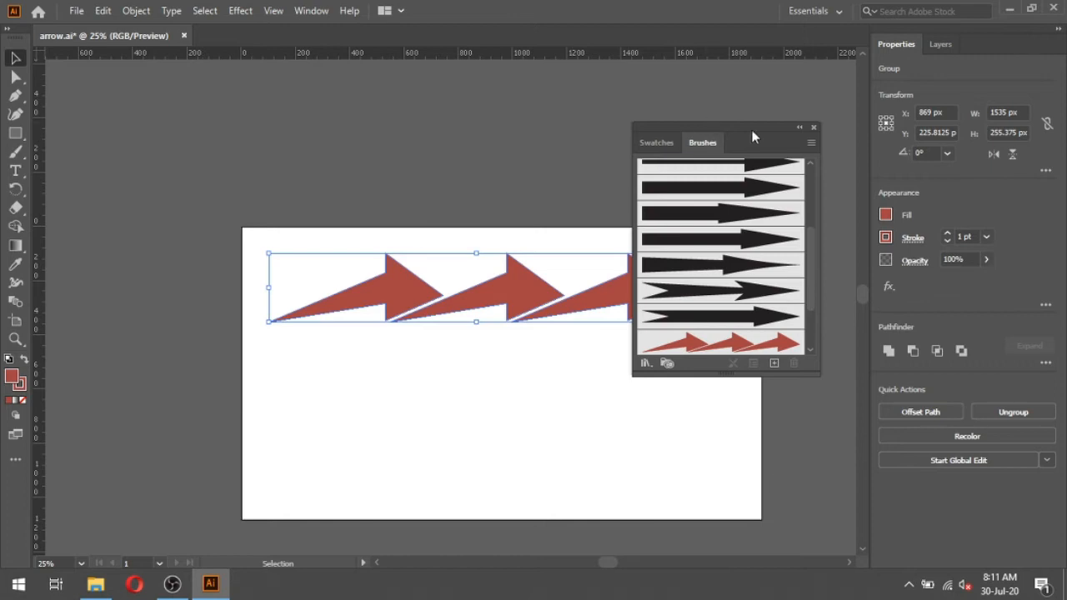
# Move the three-arrow row up to the artboard's upper edge to free space beneath it.
pyautogui.moveTo(767, 138)
pyautogui.mouseDown()
pyautogui.moveTo(854, 155)
pyautogui.moveTo(890, 141)
pyautogui.mouseUp()
pyautogui.click(635, 375)
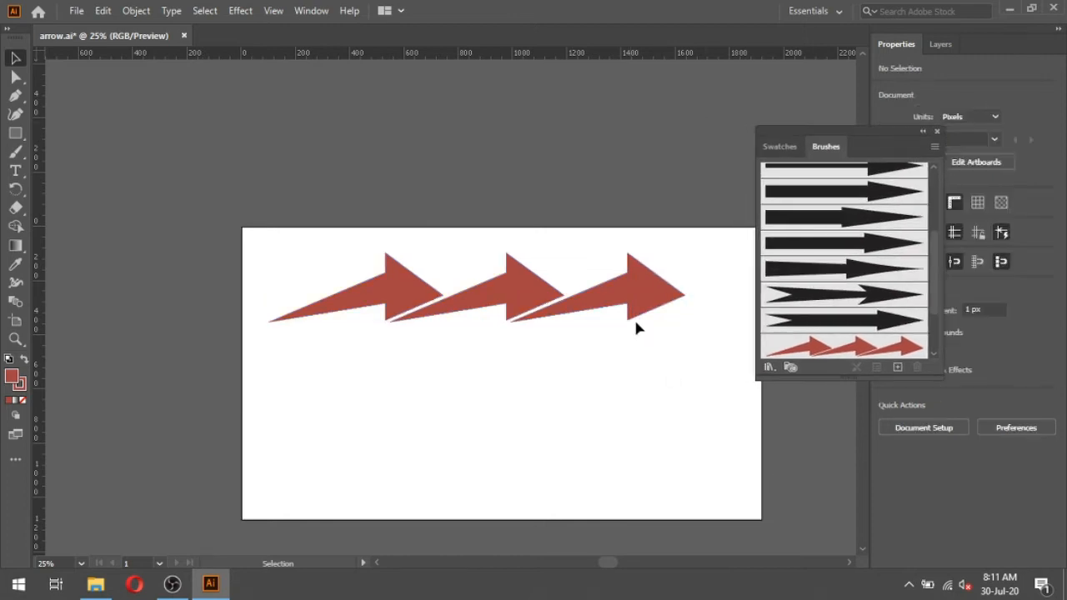
pyautogui.moveTo(649, 301); pyautogui.dragTo(639, 282)
pyautogui.click(206, 262)
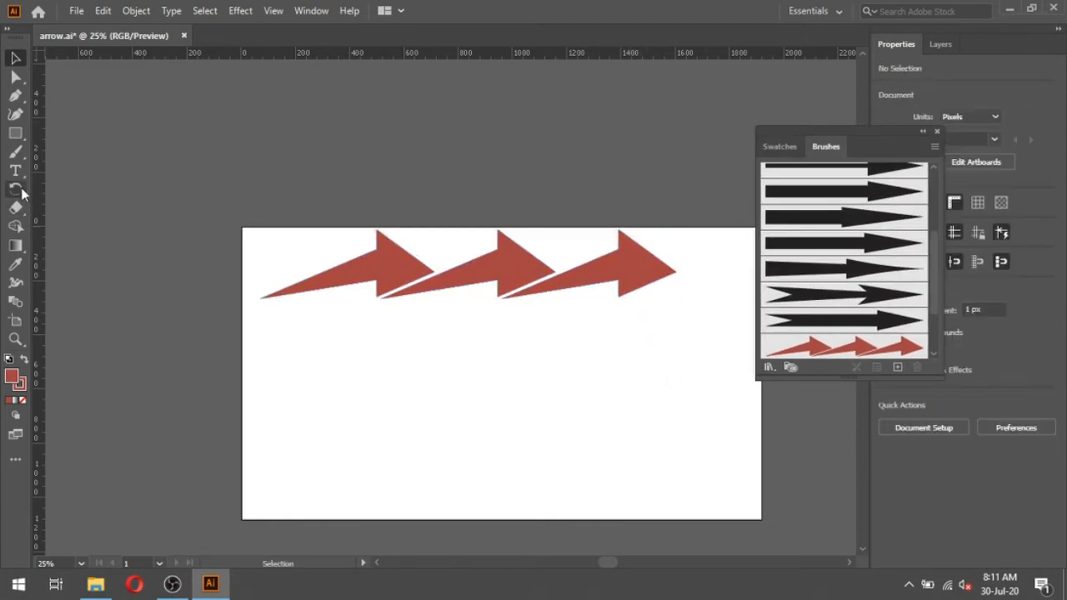
# Draw a 604 px circle with the Ellipse tool and place it below the arrow row at X 836.5, Y 593.5 px.
pyautogui.moveTo(15, 133); pyautogui.dragTo(53, 151)
pyautogui.moveTo(410, 330); pyautogui.dragTo(575, 491)
pyautogui.press('v')
pyautogui.moveTo(488, 380); pyautogui.dragTo(464, 360)
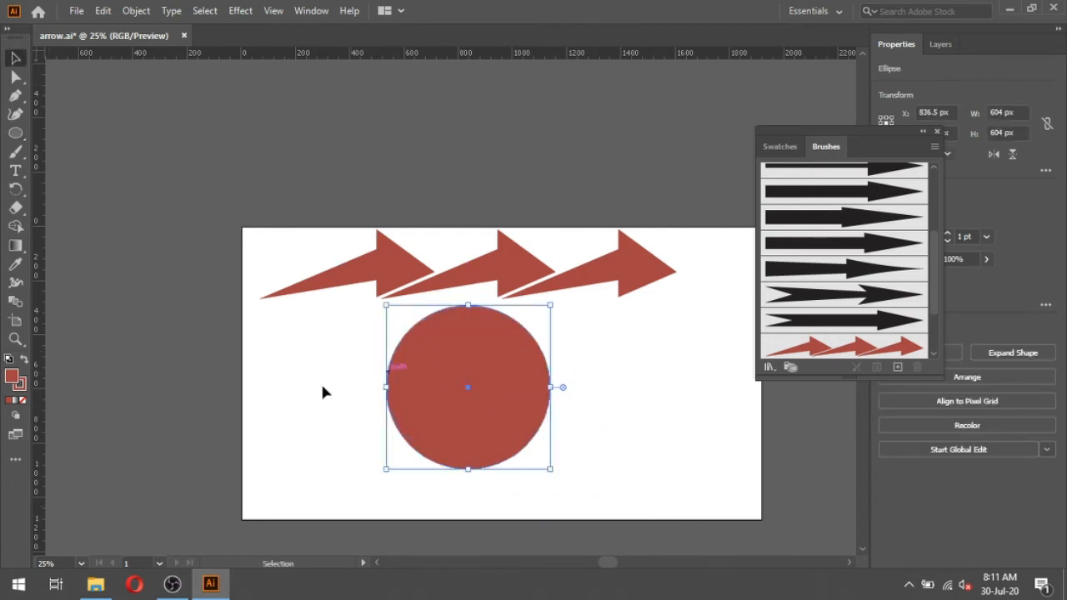
# Set the circle's fill to the lighter muted red B57F7F.
pyautogui.doubleClick(12, 378)
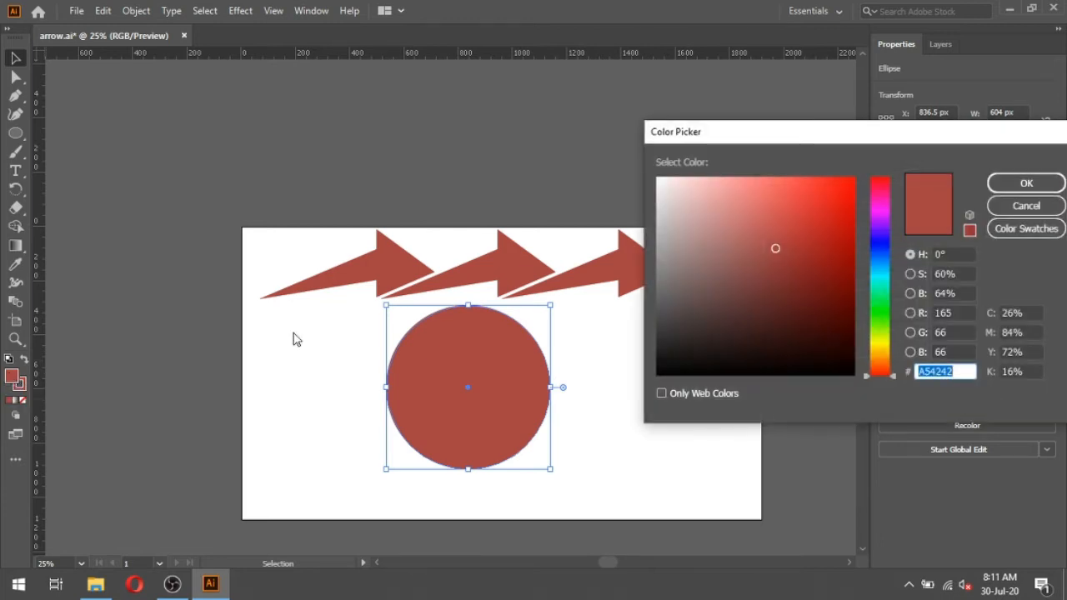
pyautogui.click(726, 252)
pyautogui.moveTo(727, 252); pyautogui.dragTo(714, 235)
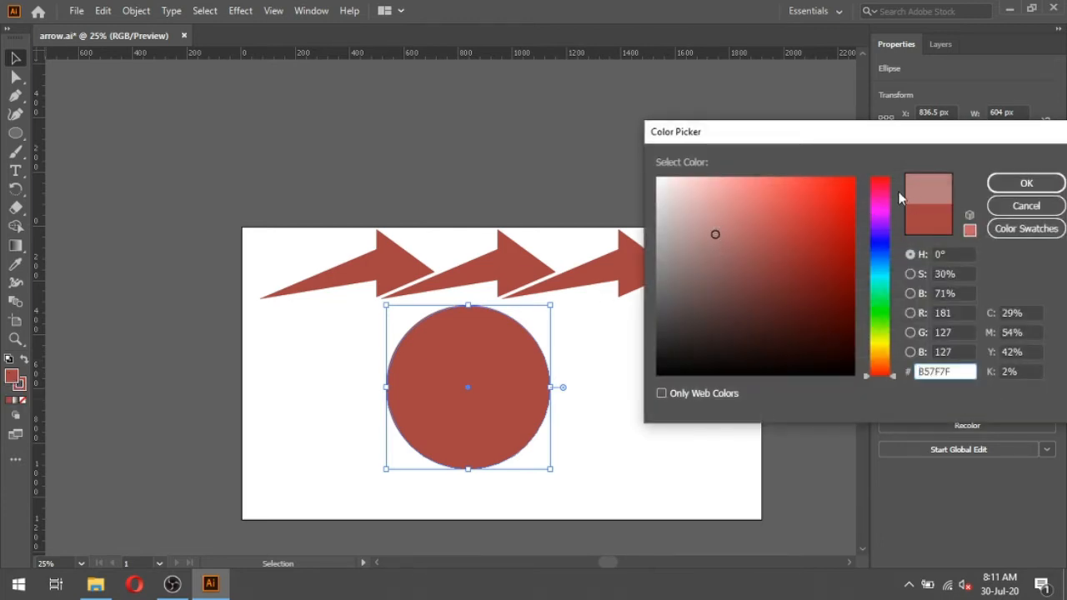
pyautogui.click(1006, 184)
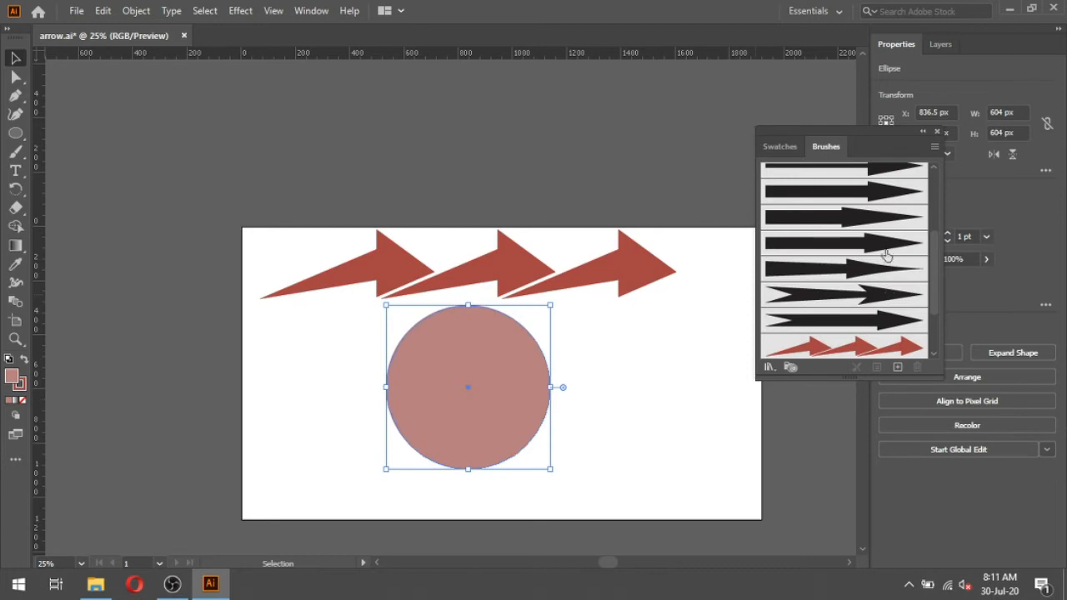
# Delete the three-arrow row above the circle and apply the red three-arrow art brush to the circle's stroke.
pyautogui.moveTo(869, 133)
pyautogui.mouseDown()
pyautogui.moveTo(831, 120)
pyautogui.moveTo(823, 102)
pyautogui.mouseUp()
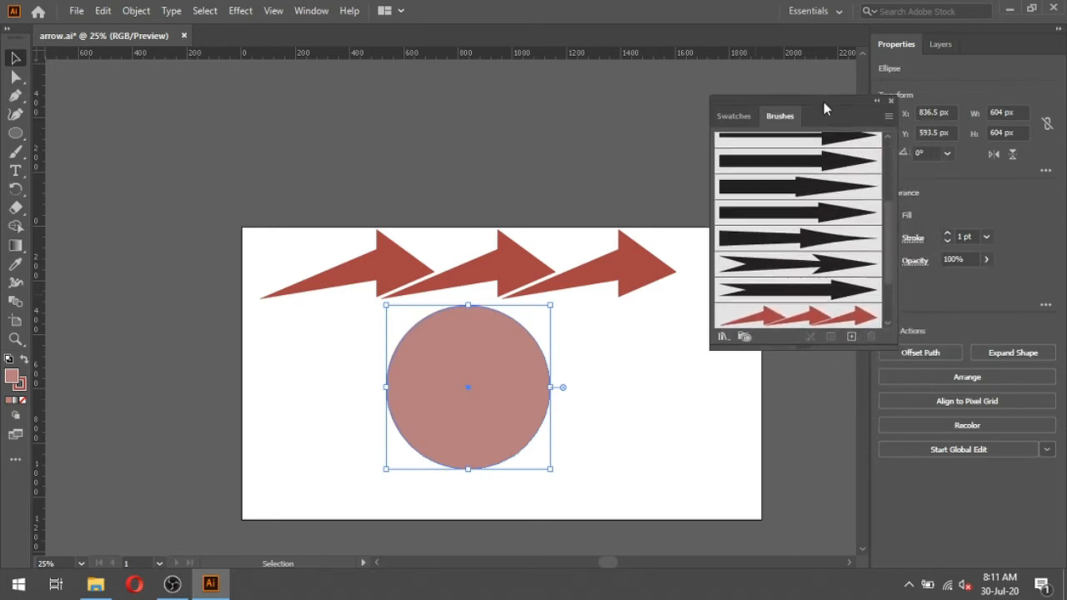
pyautogui.click(635, 275)
pyautogui.press('Delete')
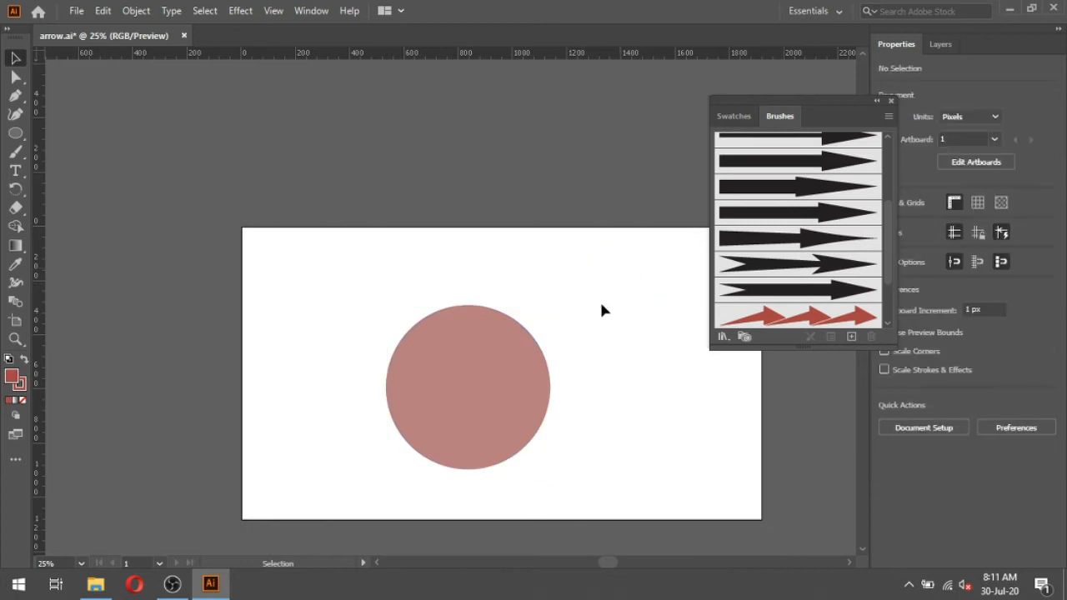
pyautogui.click(510, 352)
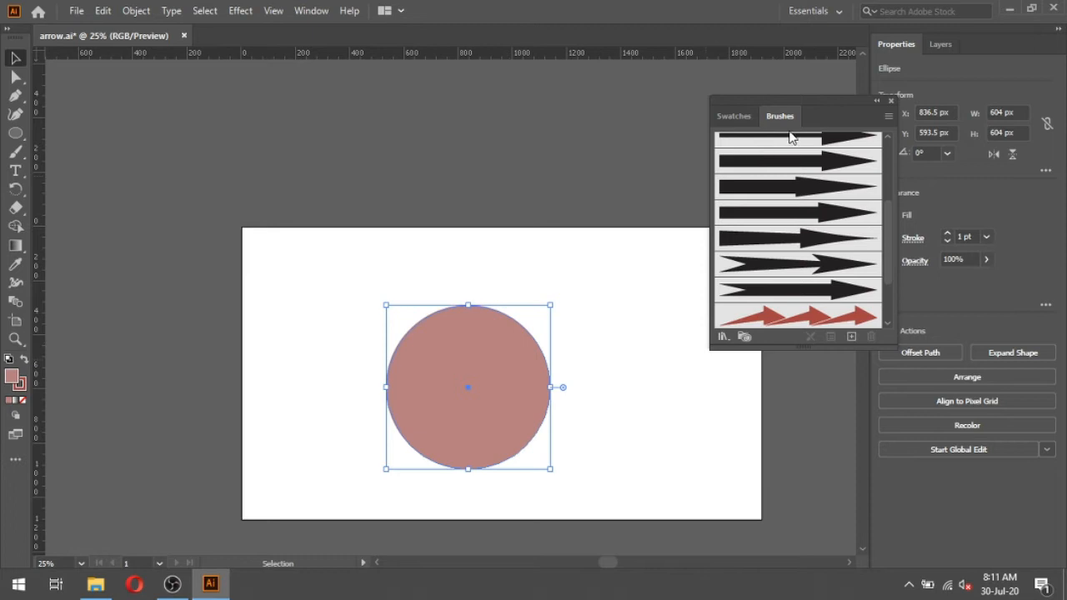
pyautogui.click(805, 324)
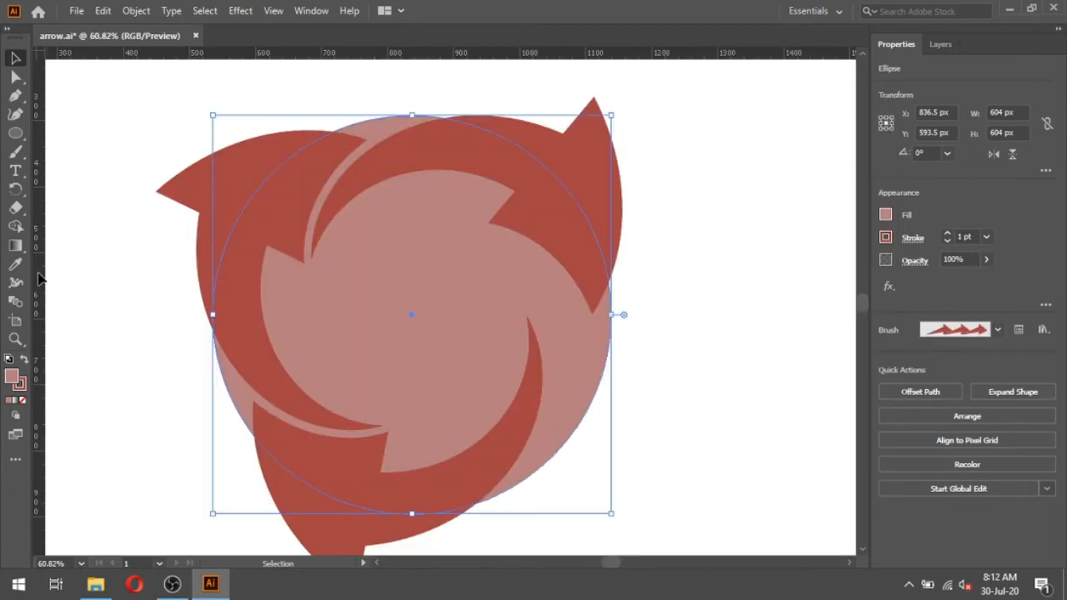
# Add a vertical guide at X 836.5 px and a horizontal guide at Y 593 px, crossing at the circle's centre.
pyautogui.moveTo(37, 277); pyautogui.dragTo(412, 321)
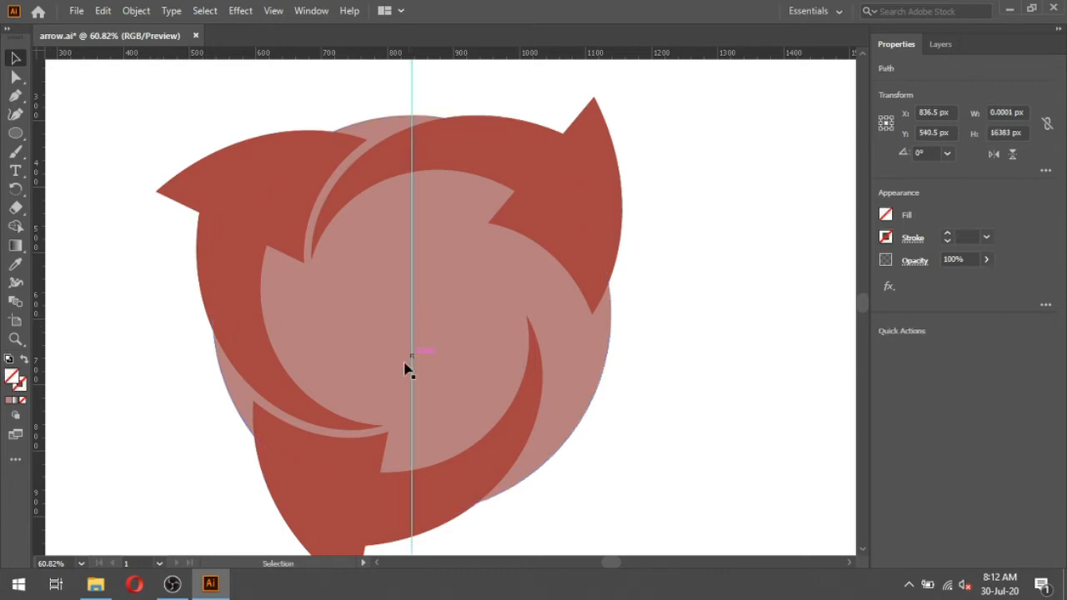
pyautogui.click(454, 360)
pyautogui.moveTo(472, 55); pyautogui.dragTo(410, 315)
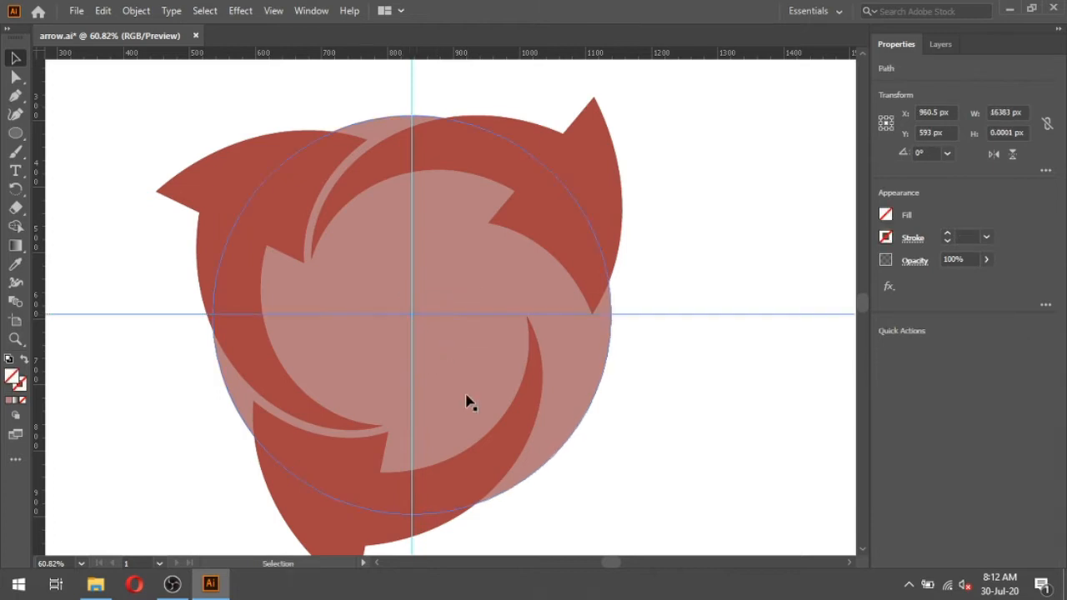
pyautogui.click(648, 383)
pyautogui.press('a')
pyautogui.hotkey('ctrl', '-')
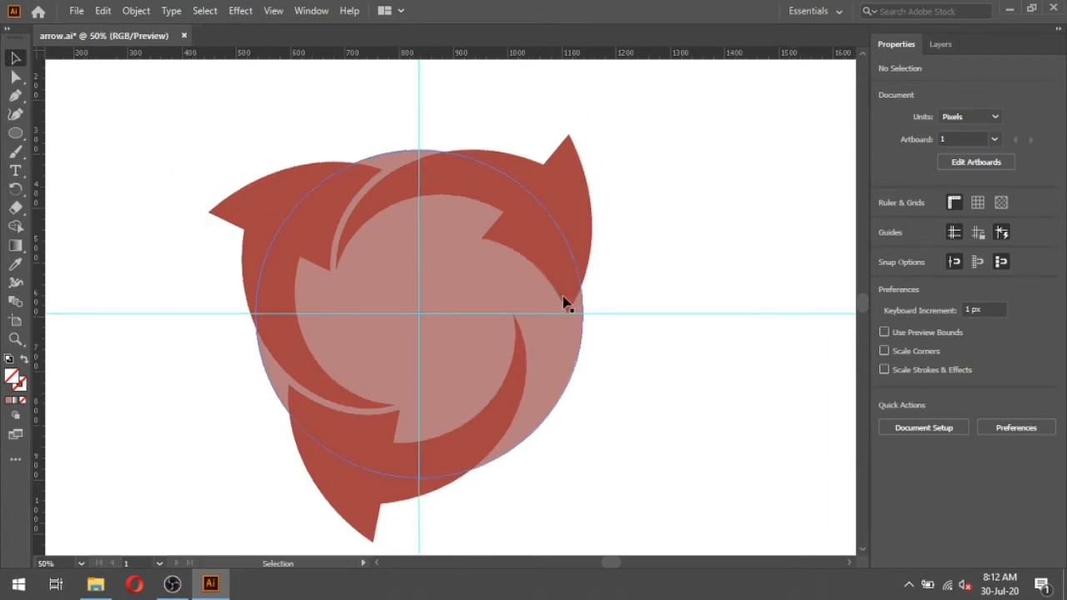
# Expand the appearance of the brushed circle and ungroup the resulting artwork.
pyautogui.click(581, 184)
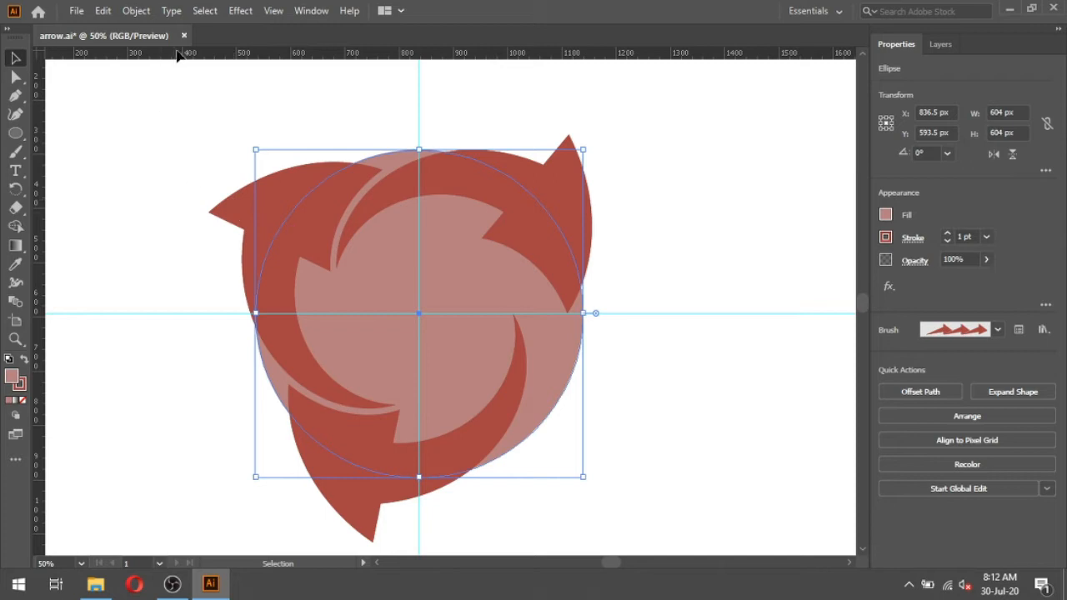
pyautogui.click(137, 11)
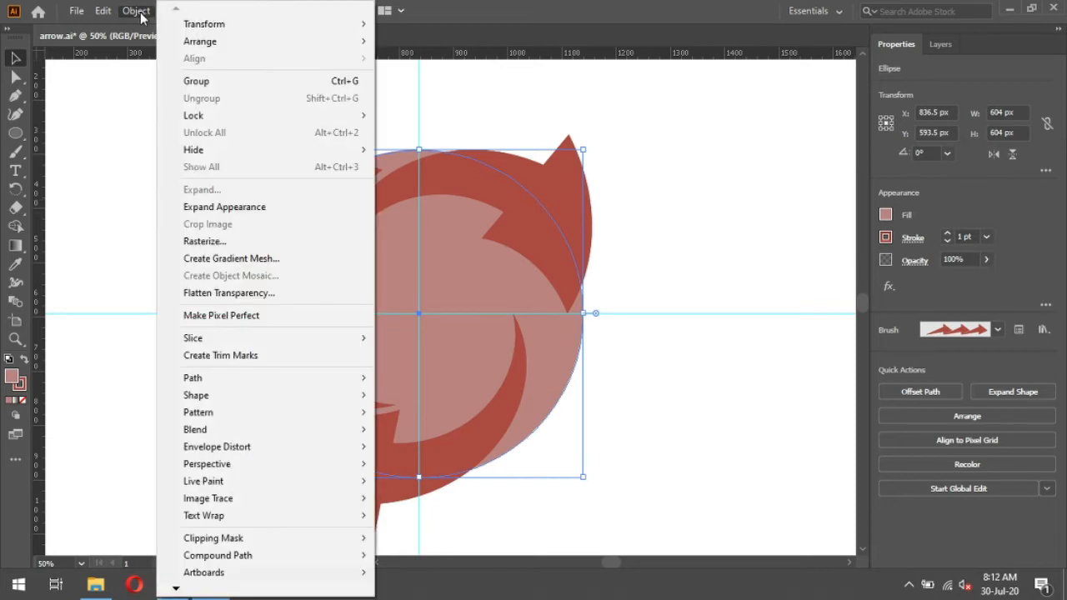
pyautogui.click(283, 214)
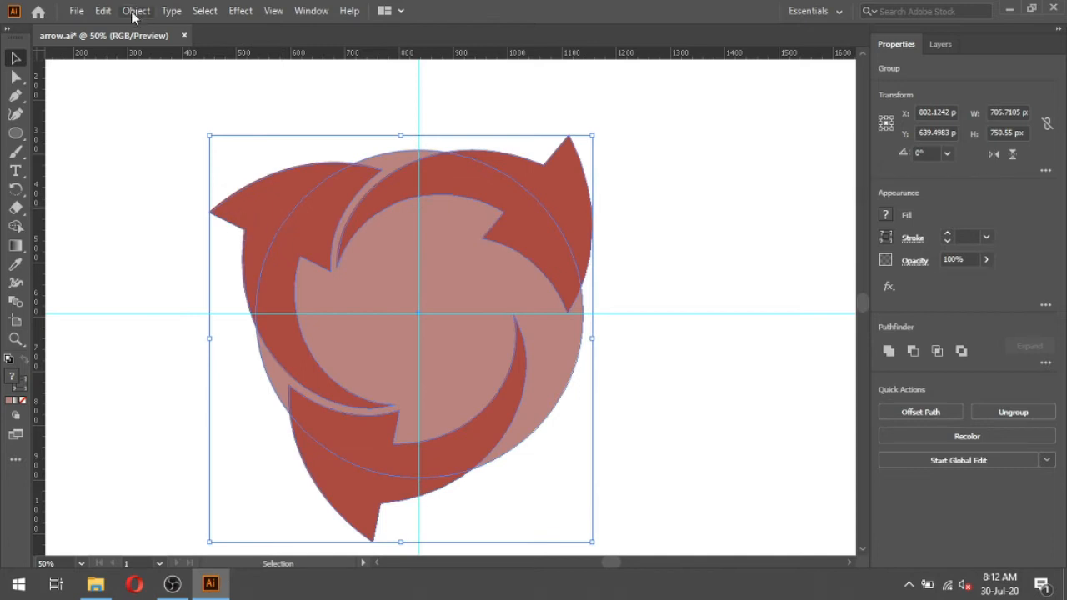
pyautogui.click(133, 13)
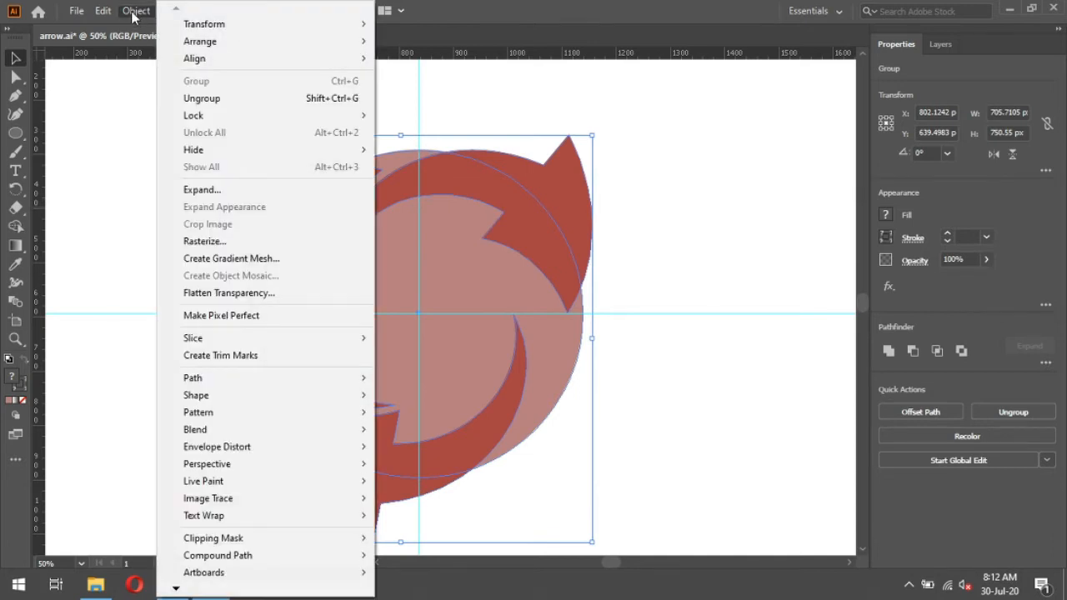
pyautogui.click(211, 100)
pyautogui.click(663, 179)
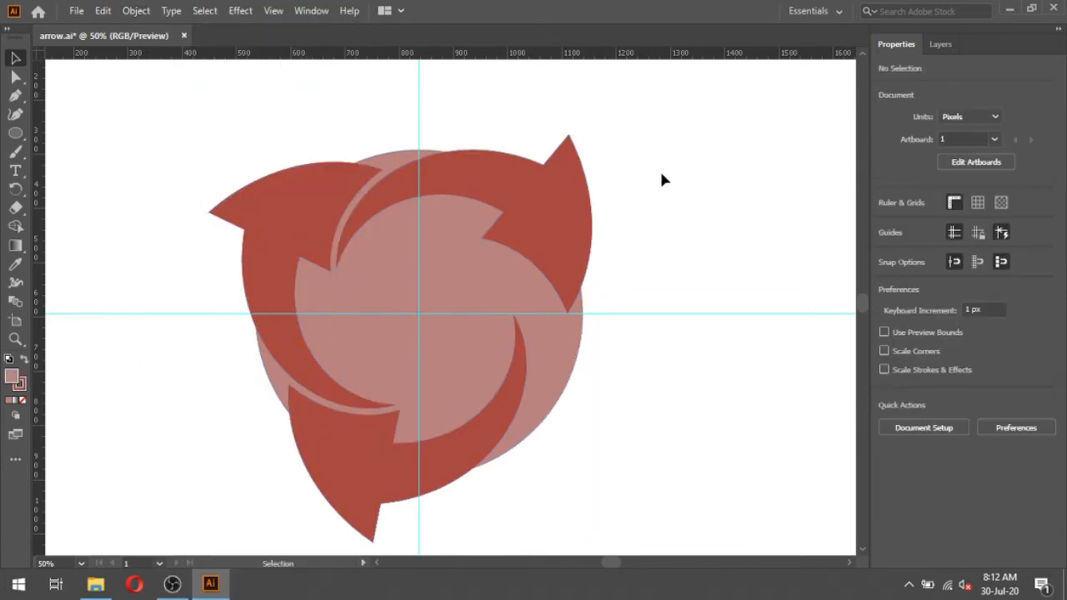
# Ungroup the three red arrows into separate paths and select the upper and lower arrows individually.
pyautogui.click(561, 189)
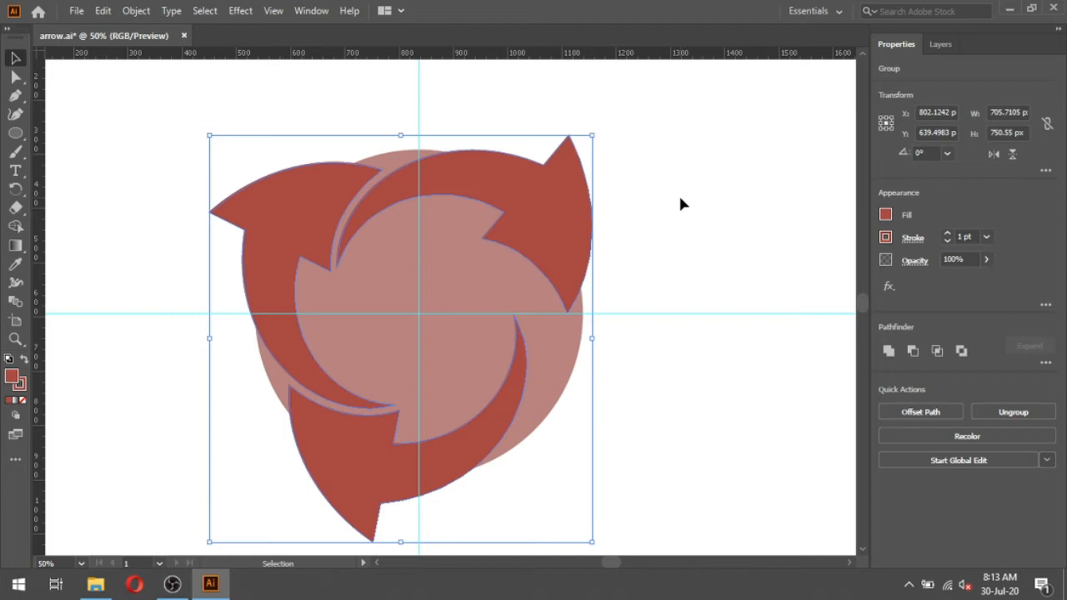
pyautogui.click(1000, 414)
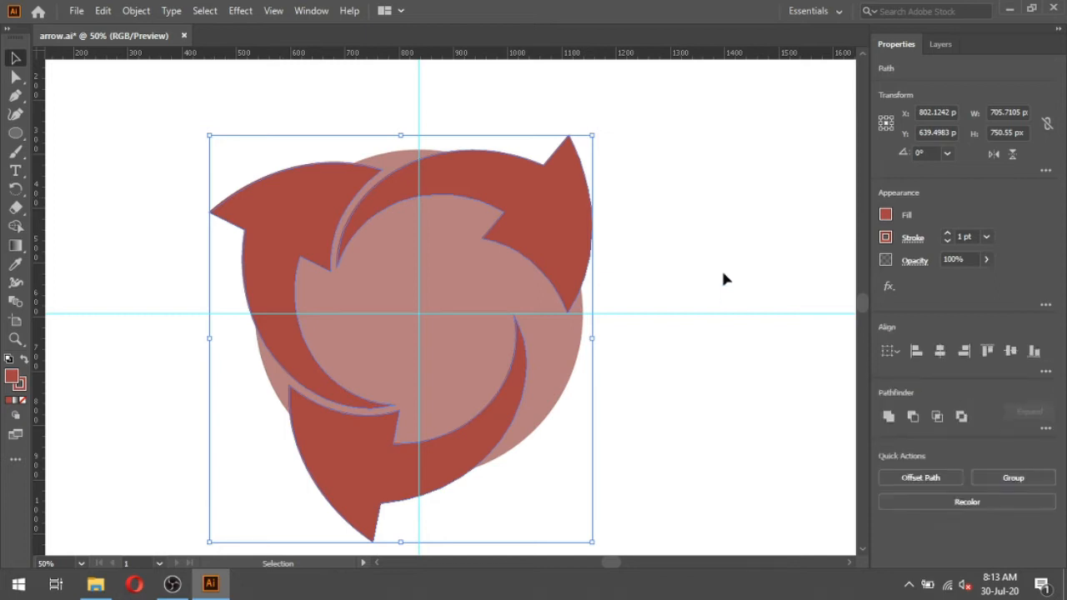
pyautogui.click(642, 225)
pyautogui.click(586, 236)
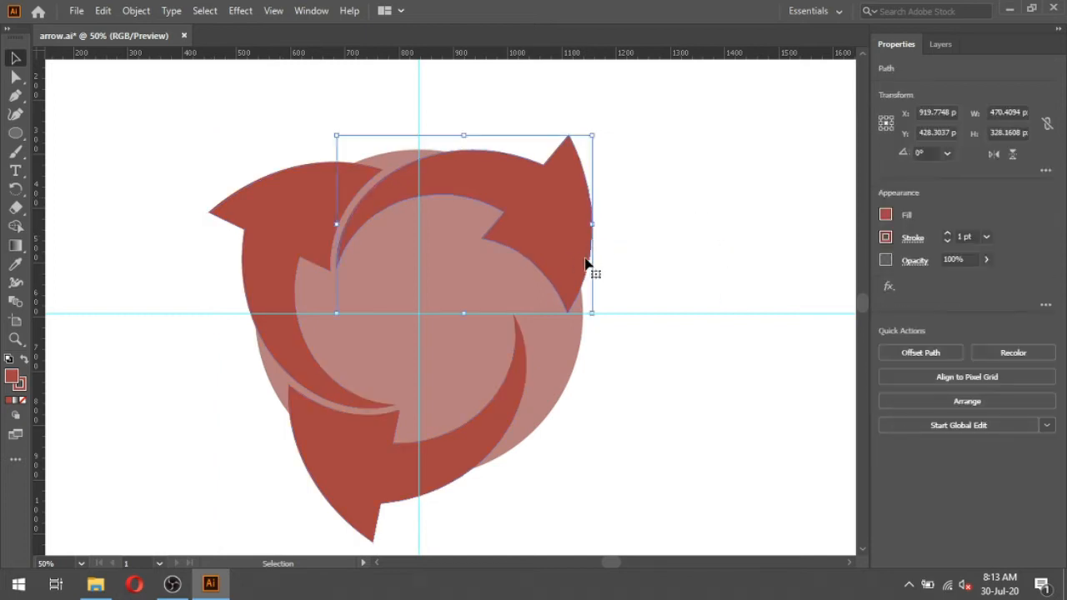
pyautogui.click(509, 375)
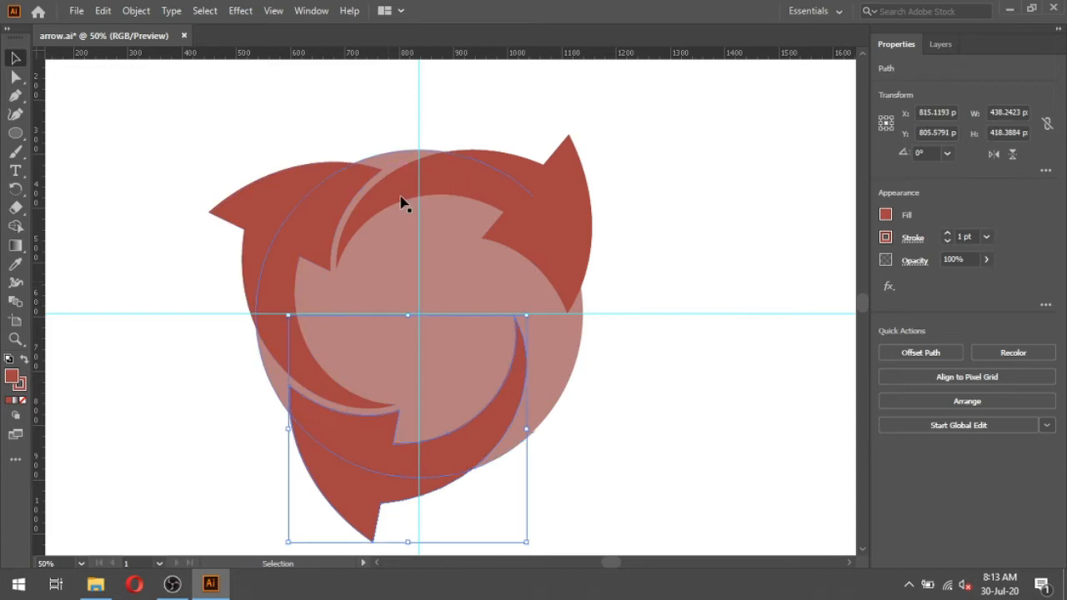
# Delete the lower arrow and the upper-right arrow, keeping only the left one on the circle.
pyautogui.click(640, 402)
pyautogui.click(488, 434)
pyautogui.press('Delete')
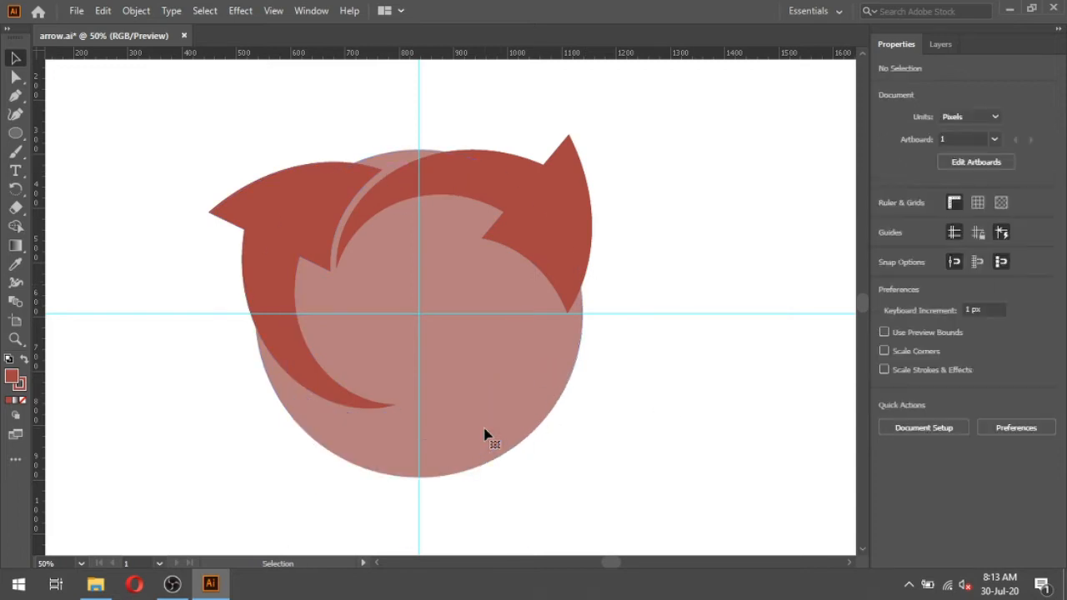
pyautogui.click(538, 201)
pyautogui.press('Delete')
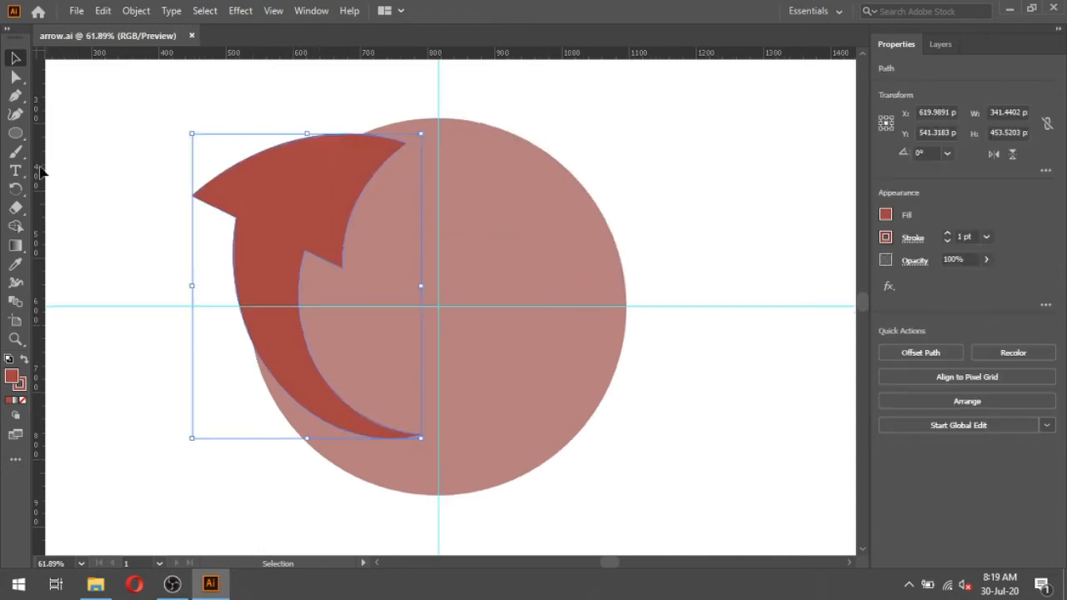
# Rotate the remaining arrow 120° about the guides' crossing at the circle's centre.
pyautogui.click(16, 189)
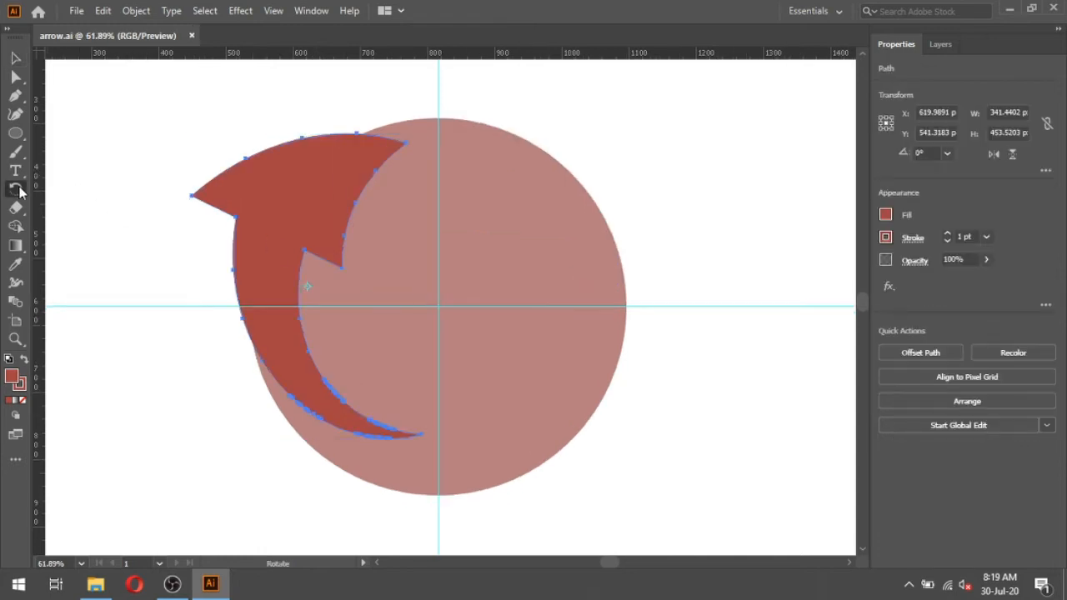
pyautogui.keyDown('alt'); pyautogui.click(439, 306); pyautogui.keyUp('alt')
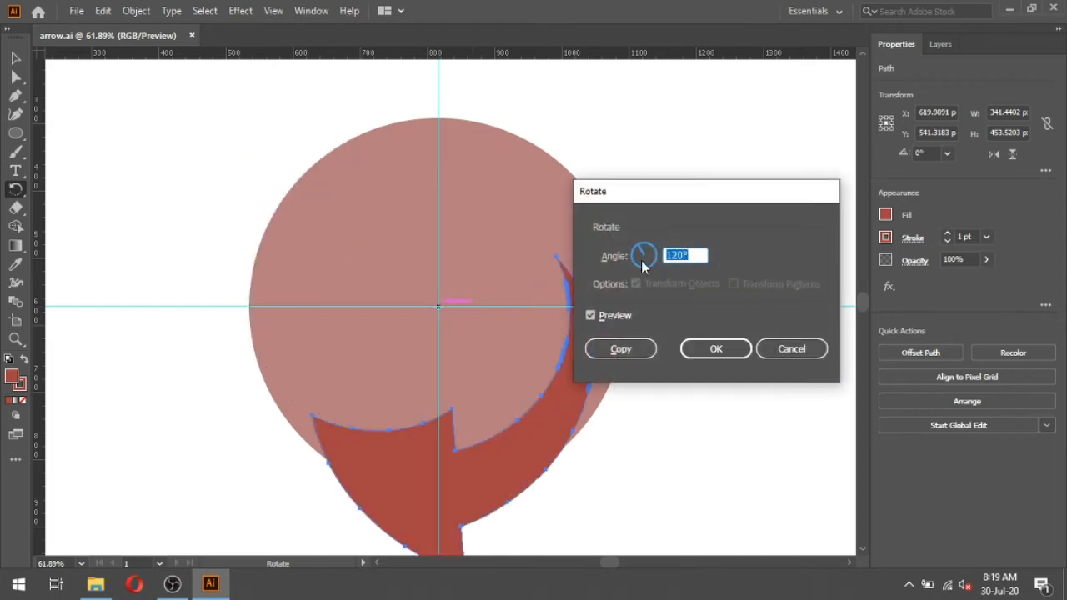
pyautogui.click(731, 349)
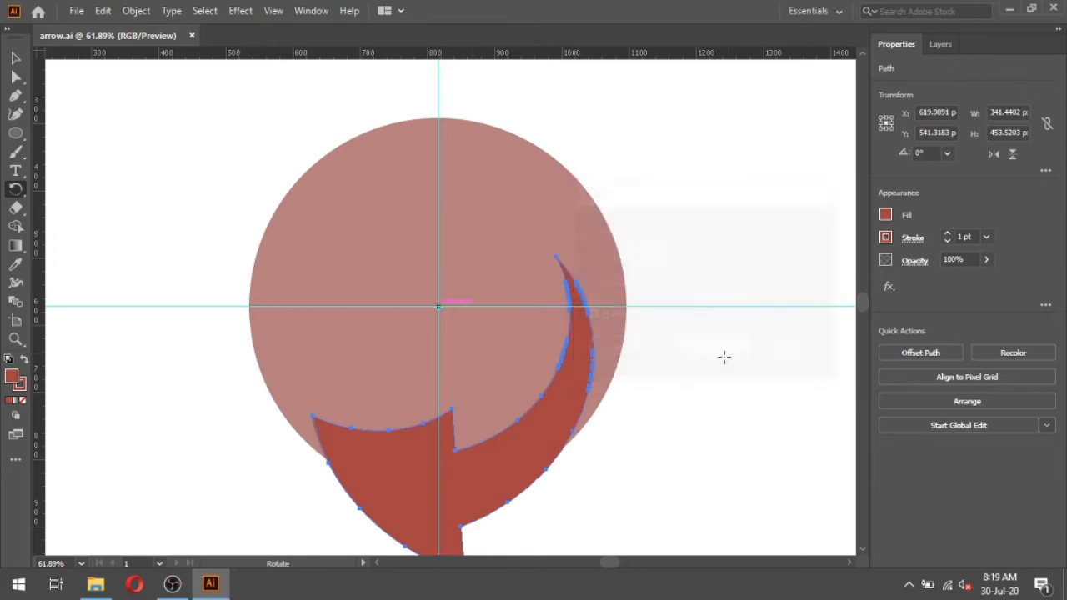
pyautogui.click(16, 60)
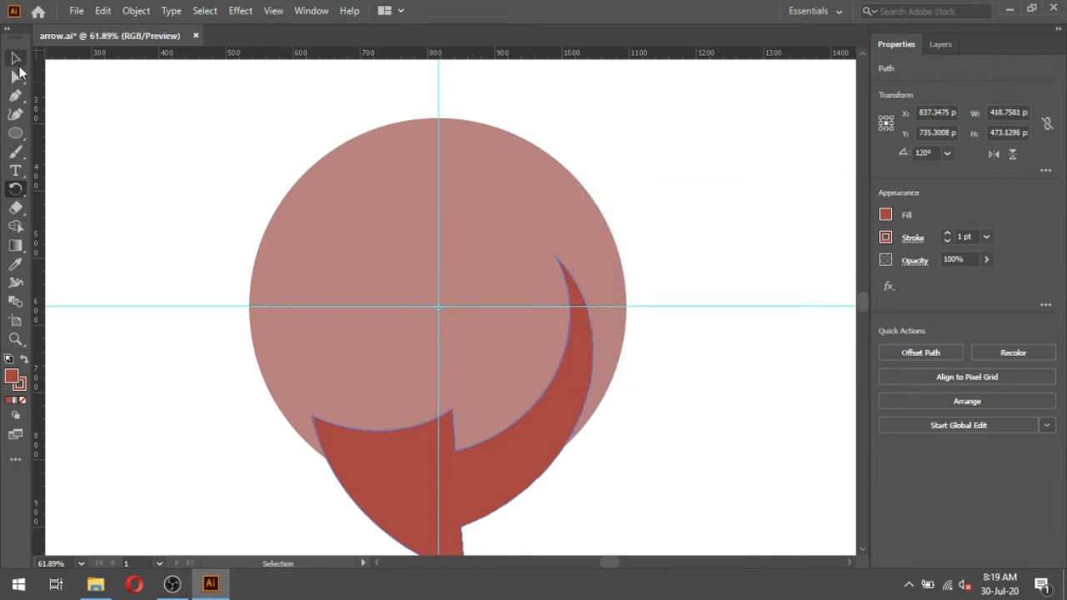
# Copy the rotated arrow and paste two duplicates in place.
pyautogui.click(102, 11)
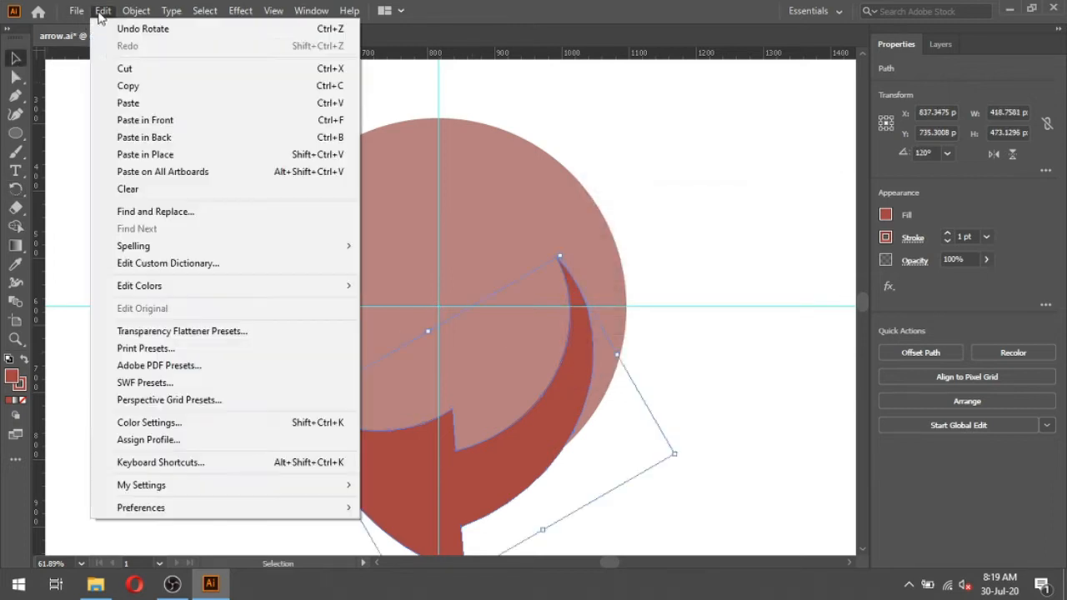
pyautogui.click(120, 86)
pyautogui.click(102, 10)
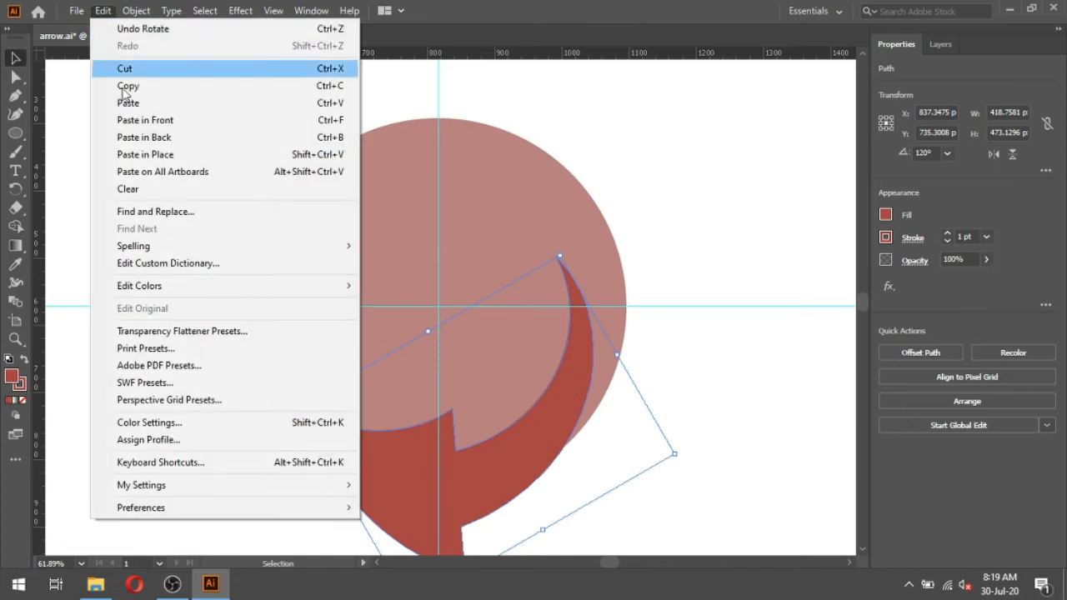
pyautogui.click(141, 155)
pyautogui.click(103, 11)
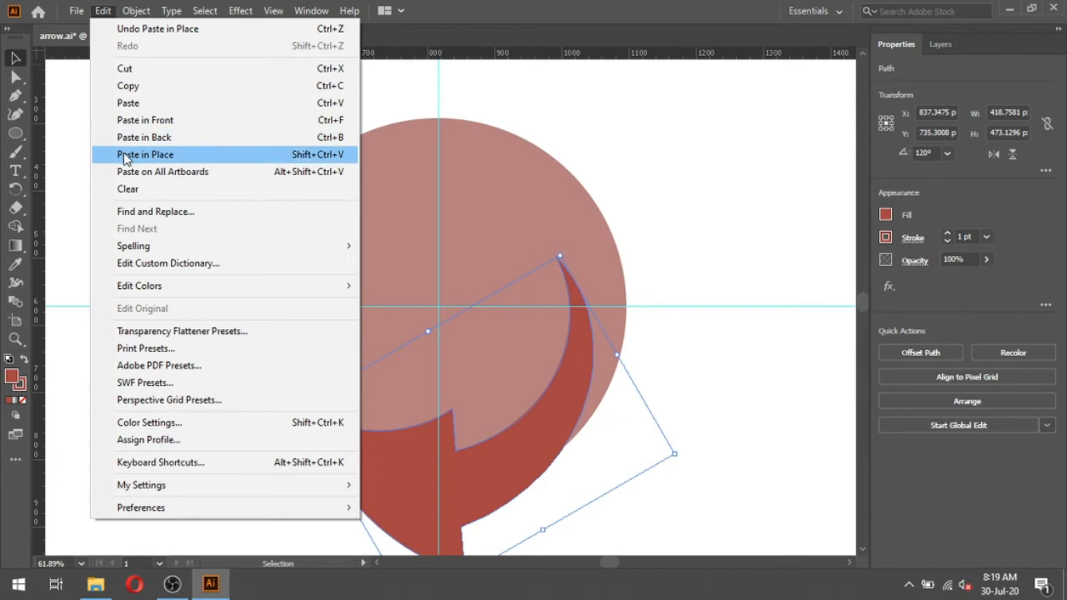
pyautogui.click(126, 155)
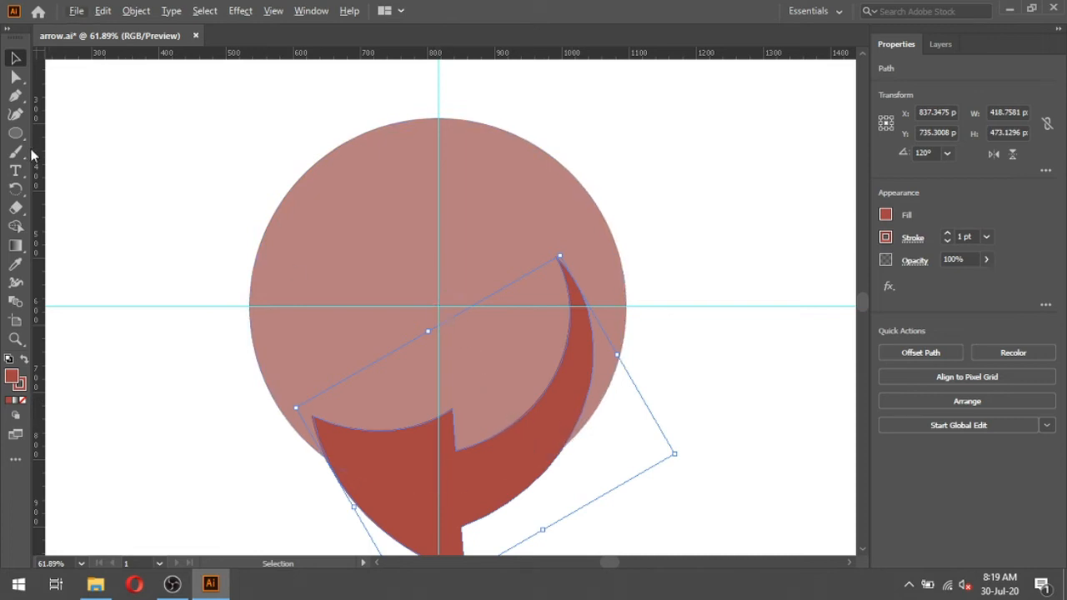
# Rotate the selected duplicate arrow 120° about the circle's centre.
pyautogui.click(16, 190)
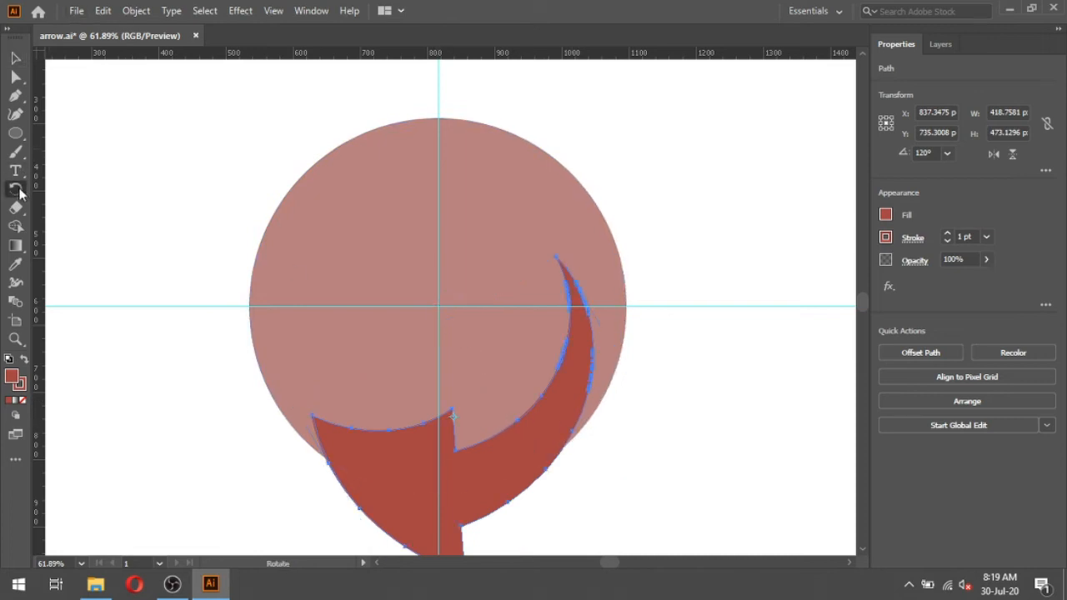
pyautogui.keyDown('alt'); pyautogui.click(438, 307); pyautogui.keyUp('alt')
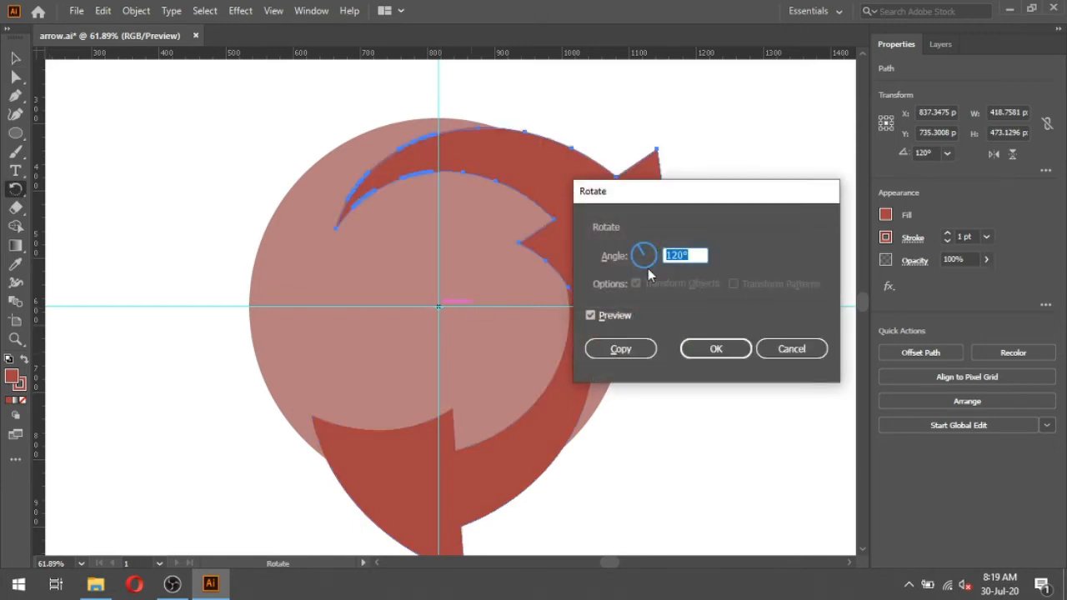
pyautogui.click(715, 349)
pyautogui.press('v')
# Rotate the other duplicate at the bottom 240° about the guides' crossing to complete the three-arrow ring.
pyautogui.click(421, 454)
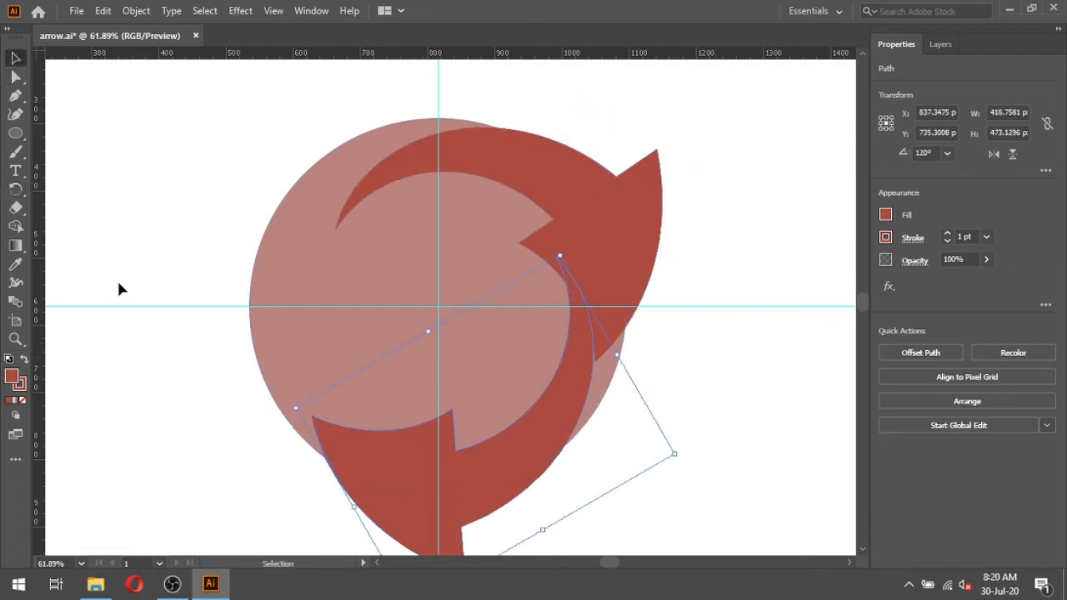
pyautogui.click(15, 188)
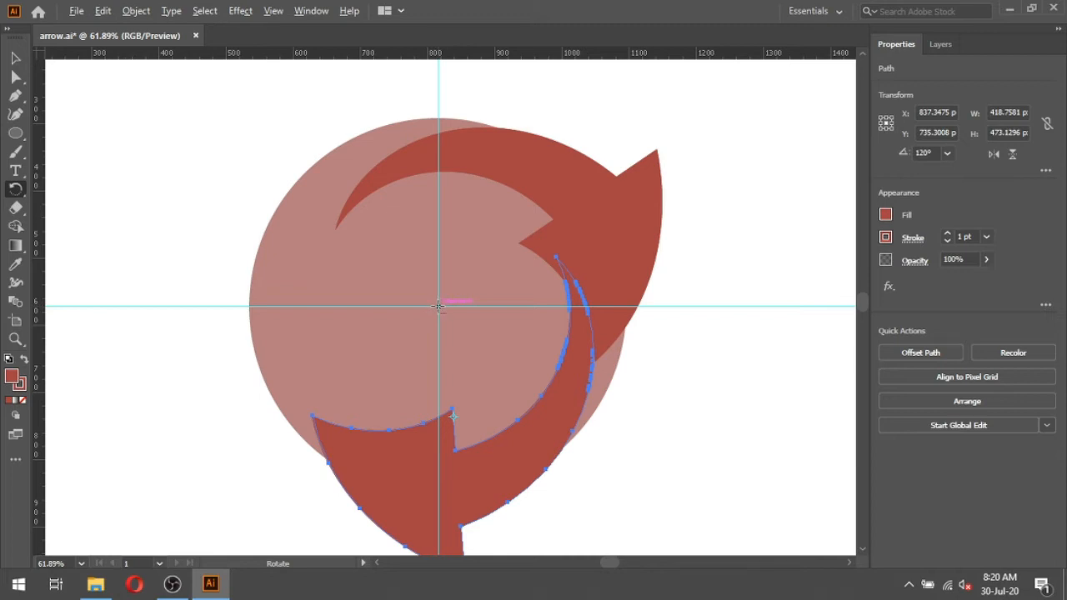
pyautogui.keyDown('alt'); pyautogui.click(437, 306); pyautogui.keyUp('alt')
pyautogui.write('240')
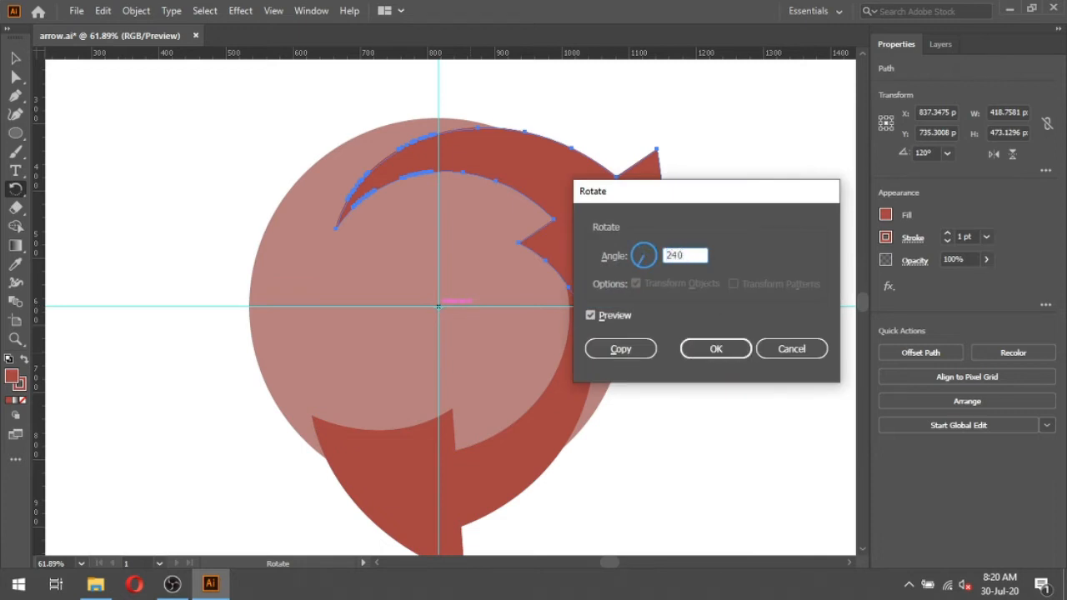
pyautogui.click(734, 348)
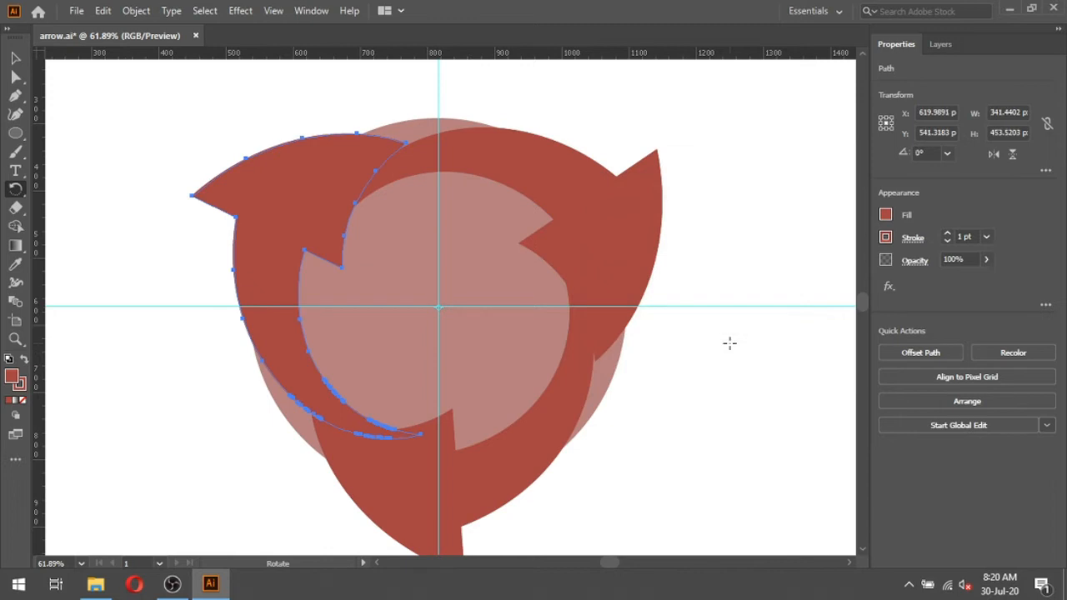
pyautogui.click(15, 58)
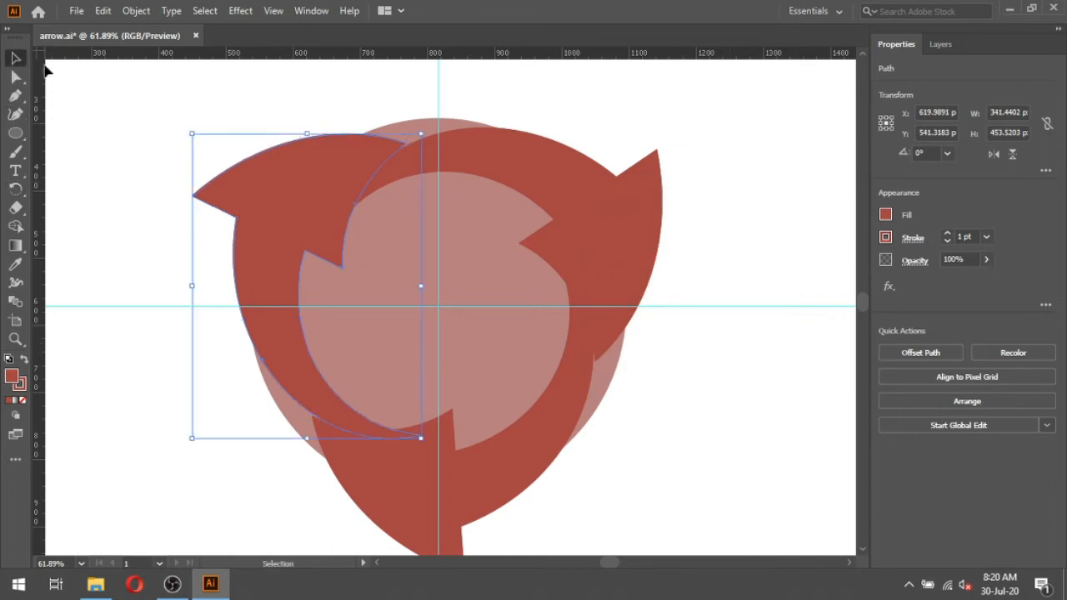
pyautogui.click(692, 284)
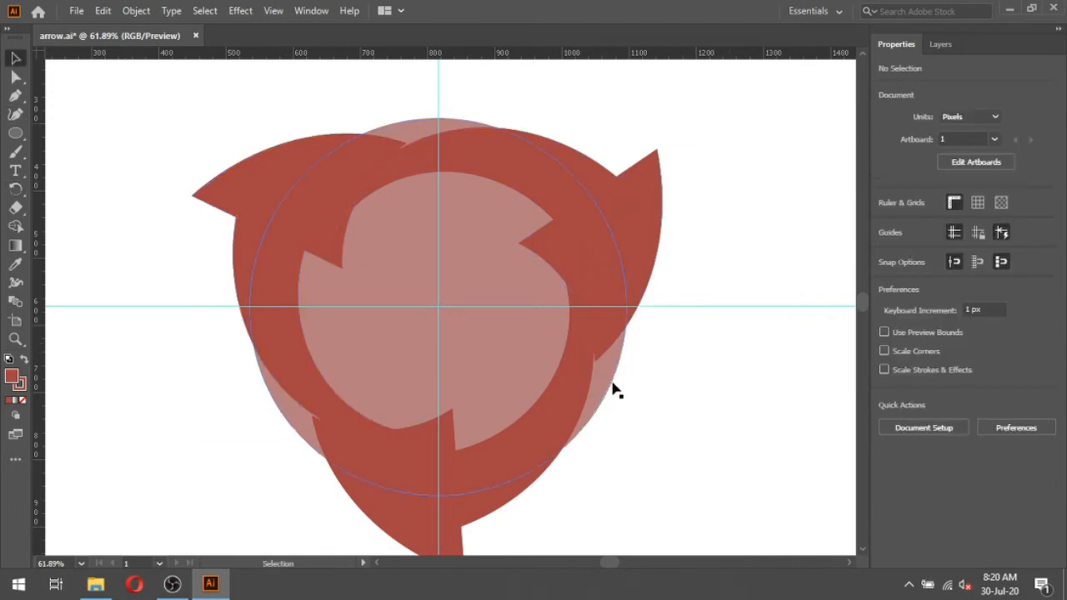
# Delete the light red circle behind the arrows and save the file.
pyautogui.hotkey('ctrl', '-')
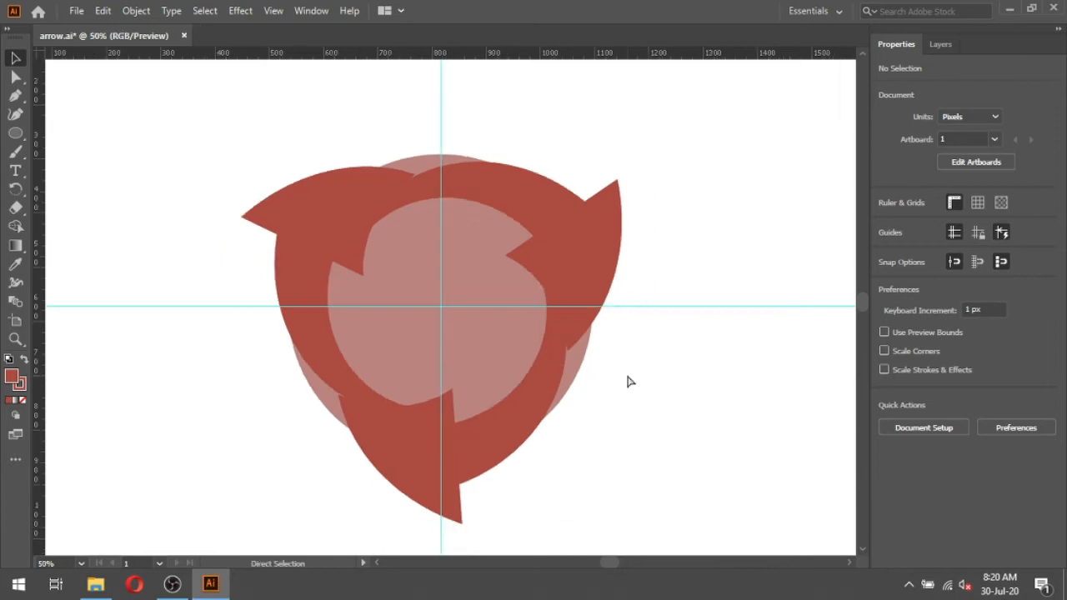
pyautogui.click(522, 357)
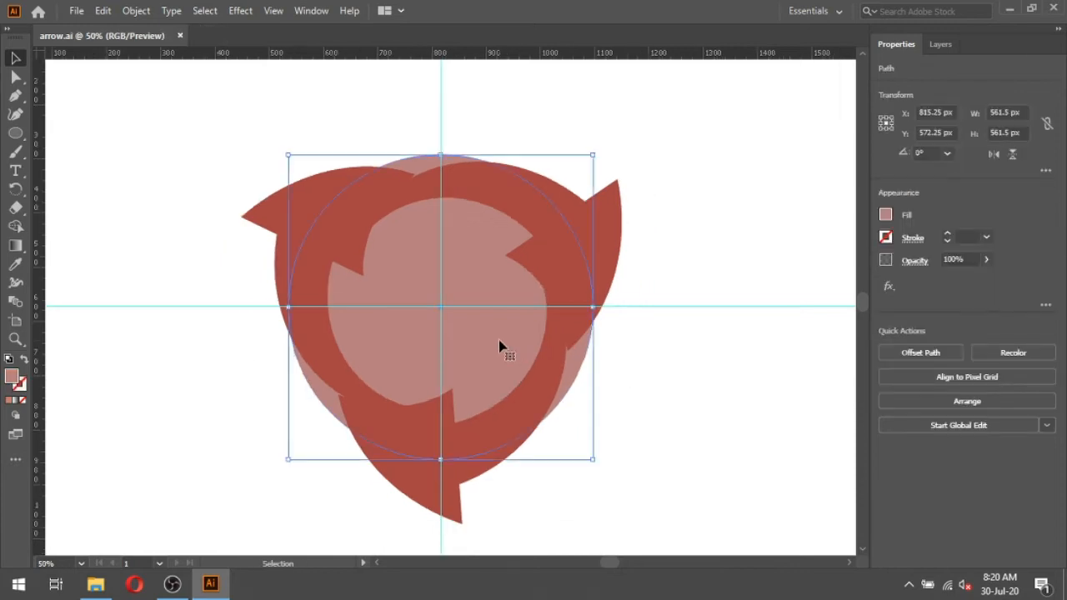
pyautogui.press('Delete')
pyautogui.hotkey('ctrl', 's')
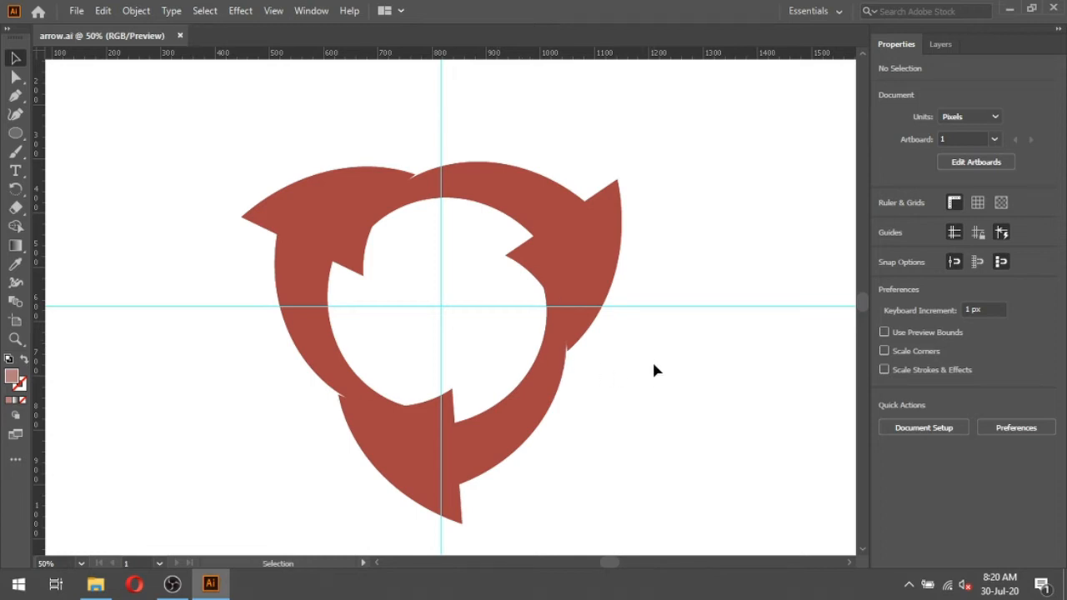
# Change the upper-right arrow's fill to a deep crimson with the Color Picker.
pyautogui.click(588, 262)
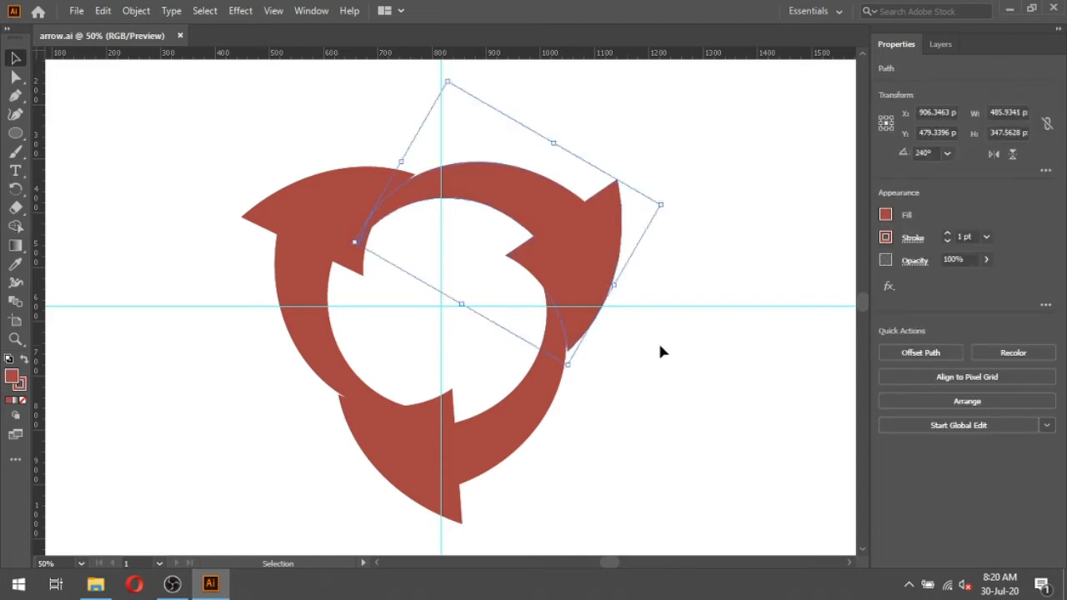
pyautogui.doubleClick(11, 378)
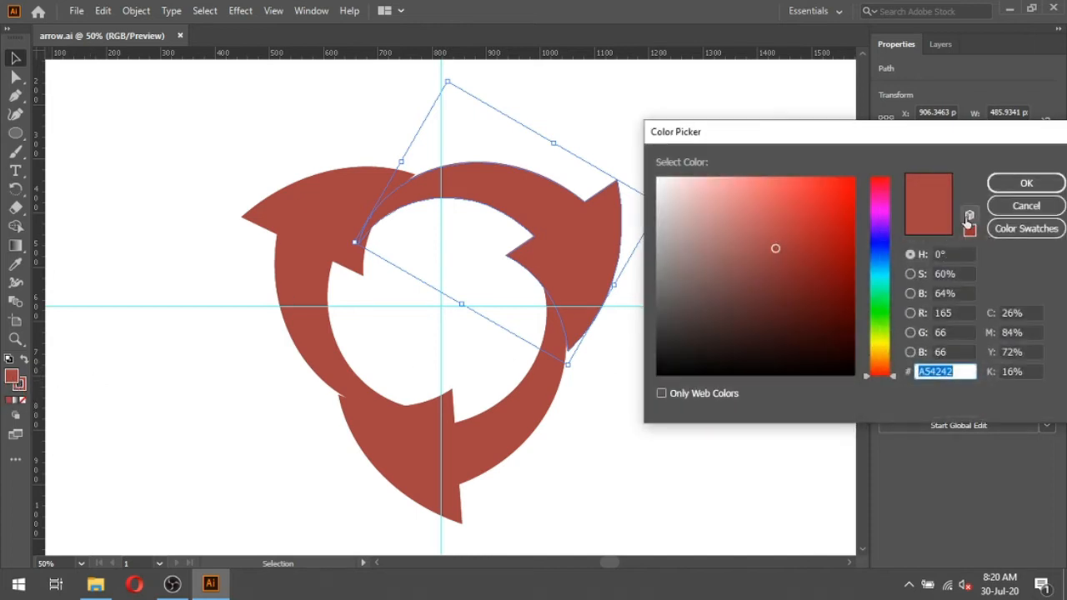
pyautogui.click(910, 313)
pyautogui.moveTo(671, 327); pyautogui.dragTo(657, 375)
pyautogui.moveTo(885, 232); pyautogui.dragTo(885, 220)
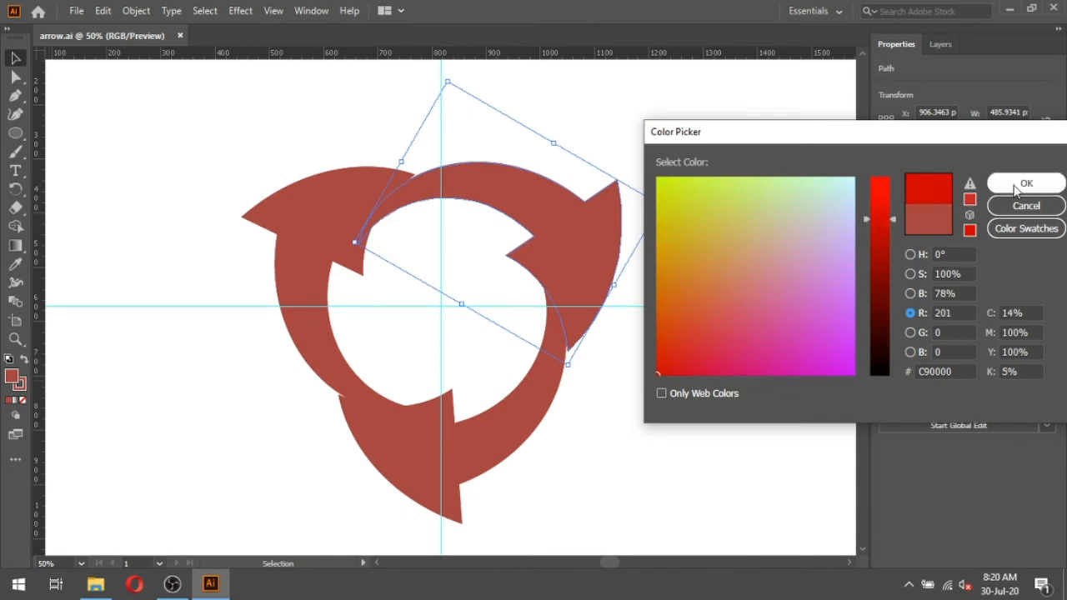
pyautogui.moveTo(677, 354); pyautogui.dragTo(681, 338)
pyautogui.click(723, 398)
pyautogui.click(723, 398)
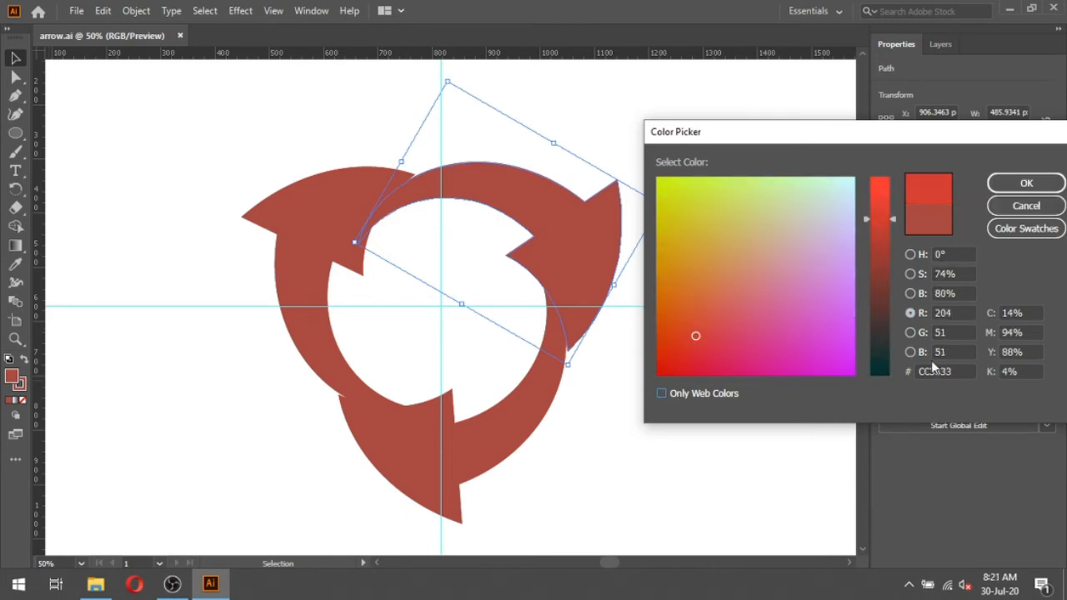
pyautogui.click(910, 255)
pyautogui.moveTo(875, 215)
pyautogui.mouseDown()
pyautogui.moveTo(878, 188)
pyautogui.moveTo(858, 239)
pyautogui.mouseUp()
pyautogui.click(1026, 183)
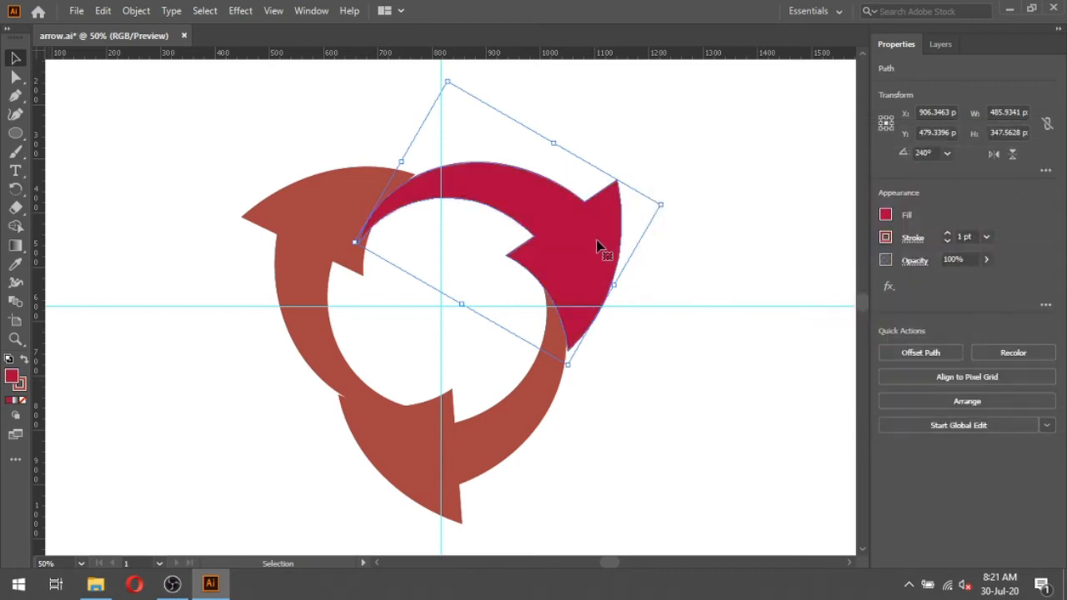
# Change the bottom arrow's fill to a bright orange with the Color Picker.
pyautogui.click(483, 443)
pyautogui.click(886, 216)
pyautogui.click(938, 208)
pyautogui.doubleClick(13, 378)
pyautogui.click(880, 358)
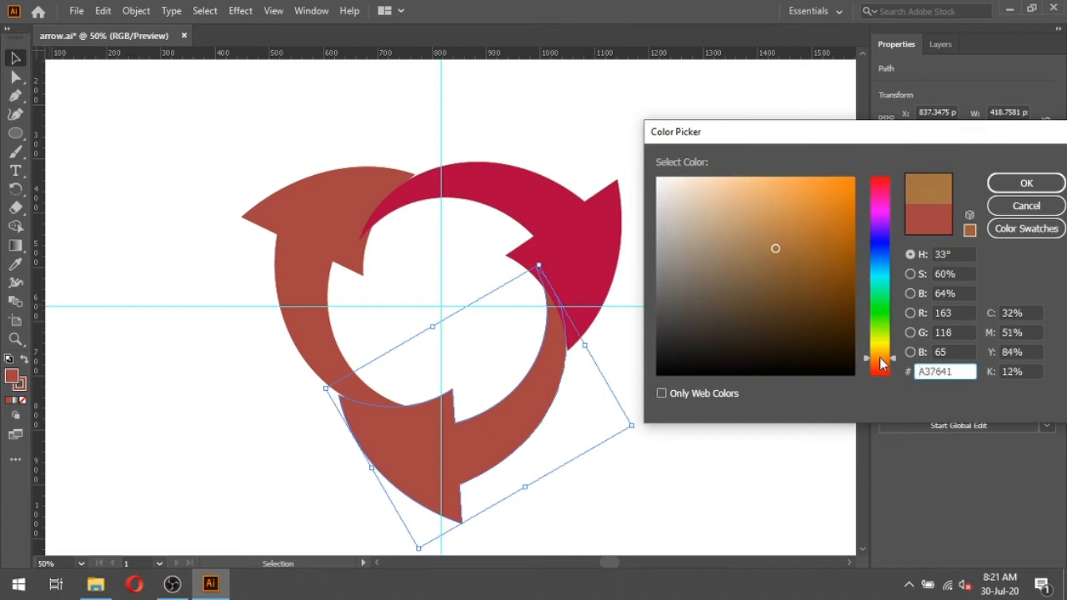
pyautogui.click(841, 176)
pyautogui.click(1026, 183)
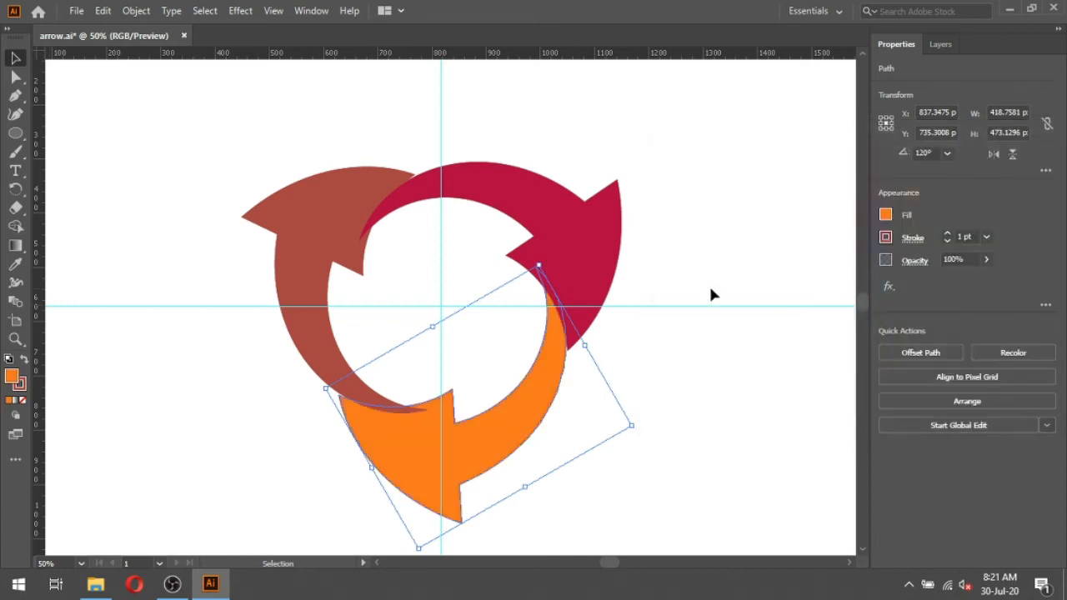
# Recolour the remaining brownish-red arrow on the left bright yellow with the Color Picker and deselect it.
pyautogui.click(333, 220)
pyautogui.doubleClick(13, 377)
pyautogui.click(882, 352)
pyautogui.click(850, 177)
pyautogui.click(1026, 184)
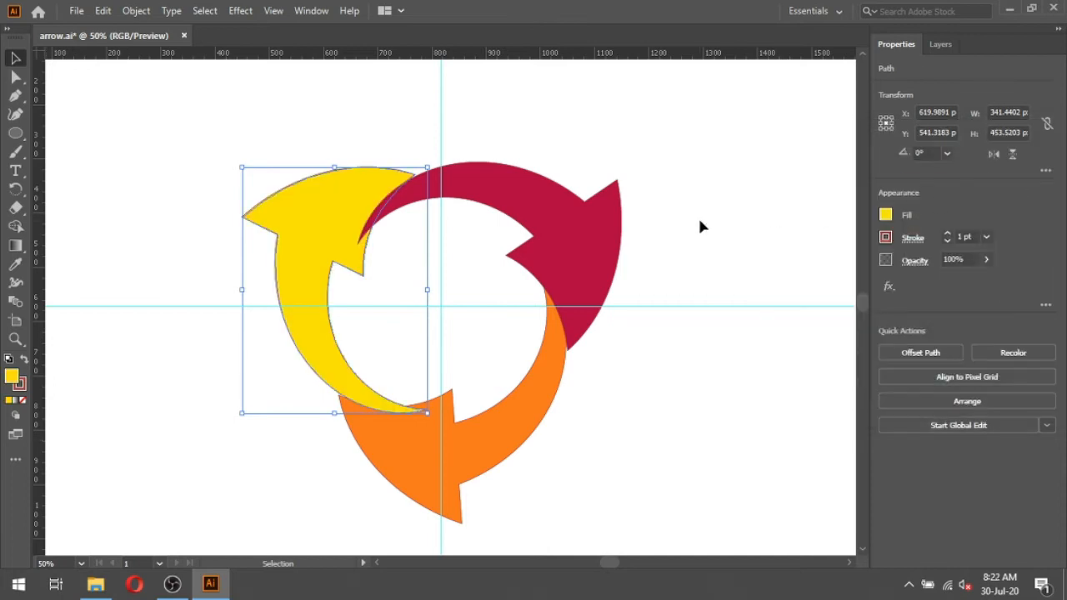
pyautogui.click(703, 225)
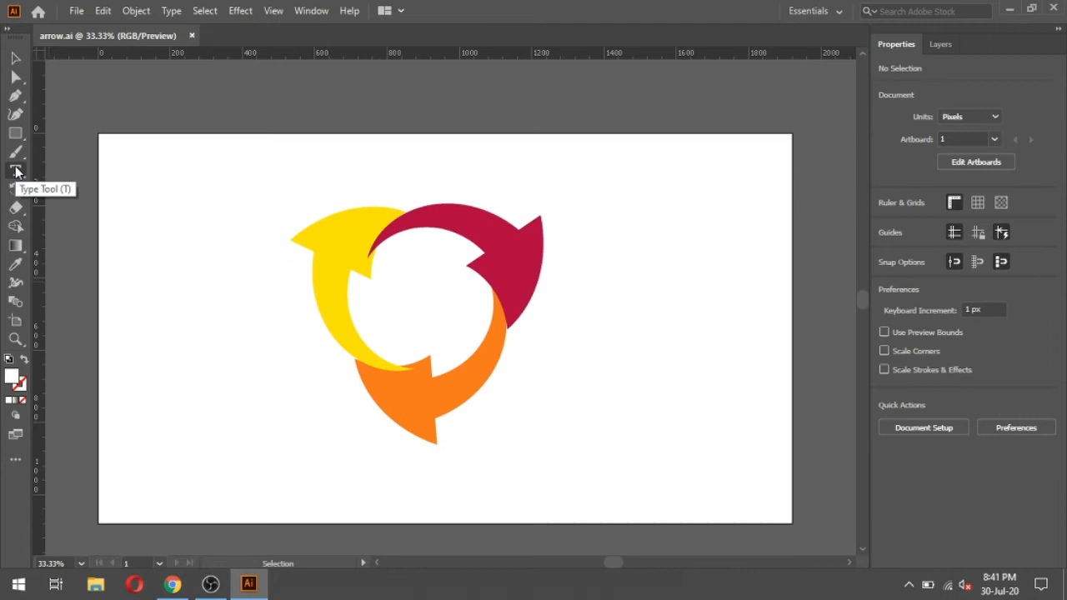
# Add the point text "OPTION 01" at 48 pt in the empty area to the upper left of the arrows.
pyautogui.click(15, 171)
pyautogui.click(183, 200)
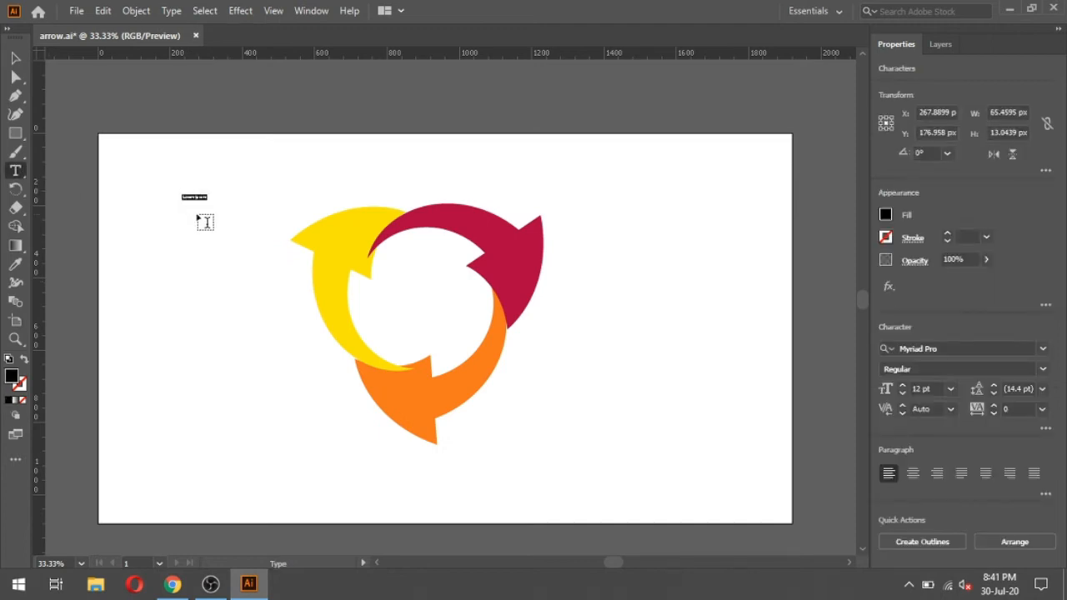
pyautogui.hotkey('ctrl', 'shift', '.')
pyautogui.hotkey('ctrl', 'shift', '.')
pyautogui.hotkey('ctrl', 'shift', '.')
pyautogui.hotkey('ctrl', 'shift', '.')
pyautogui.hotkey('ctrl', 'shift', '.')
pyautogui.hotkey('ctrl', 'shift', '.')
pyautogui.hotkey('ctrl', 'shift', '.')
pyautogui.hotkey('ctrl', 'shift', '.')
pyautogui.hotkey('ctrl', 'shift', '.')
pyautogui.hotkey('ctrl', 'shift', '.')
pyautogui.hotkey('ctrl', 'shift', '.')
pyautogui.hotkey('ctrl', 'shift', '.')
pyautogui.hotkey('ctrl', 'shift', '.')
pyautogui.hotkey('ctrl', 'shift', '.')
pyautogui.hotkey('ctrl', 'shift', '.')
pyautogui.hotkey('ctrl', 'shift', '.')
pyautogui.hotkey('ctrl', 'shift', '.')
pyautogui.hotkey('ctrl', 'shift', '.')
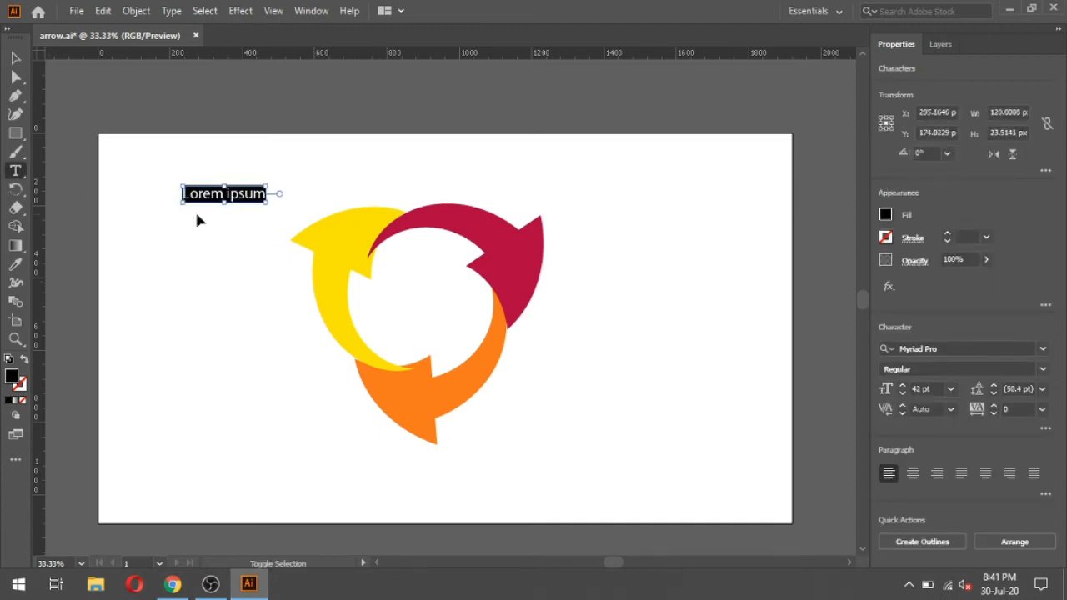
pyautogui.write('TION 01')
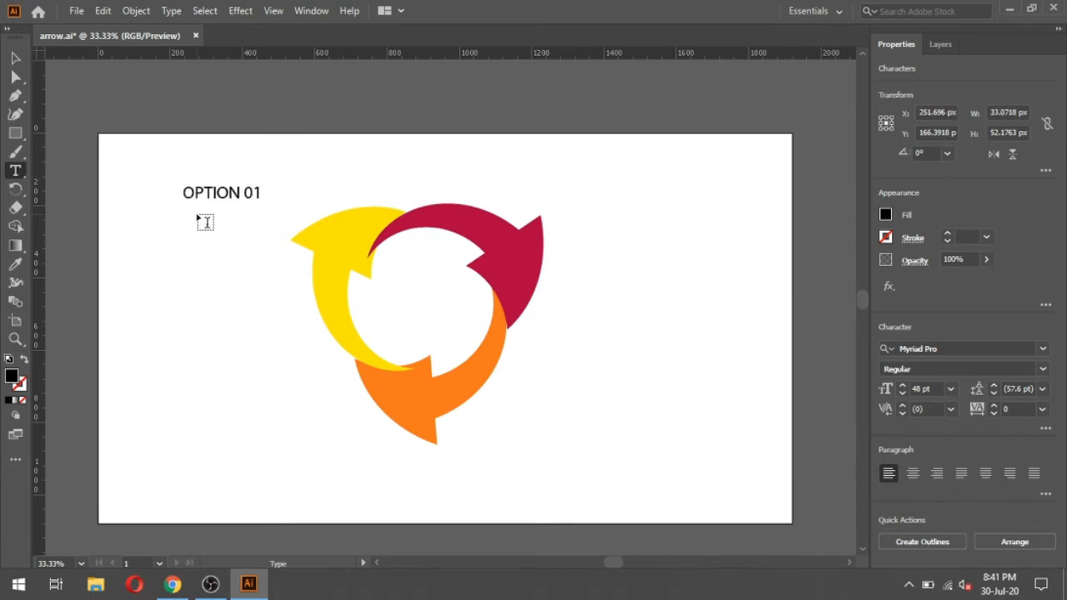
pyautogui.click(15, 57)
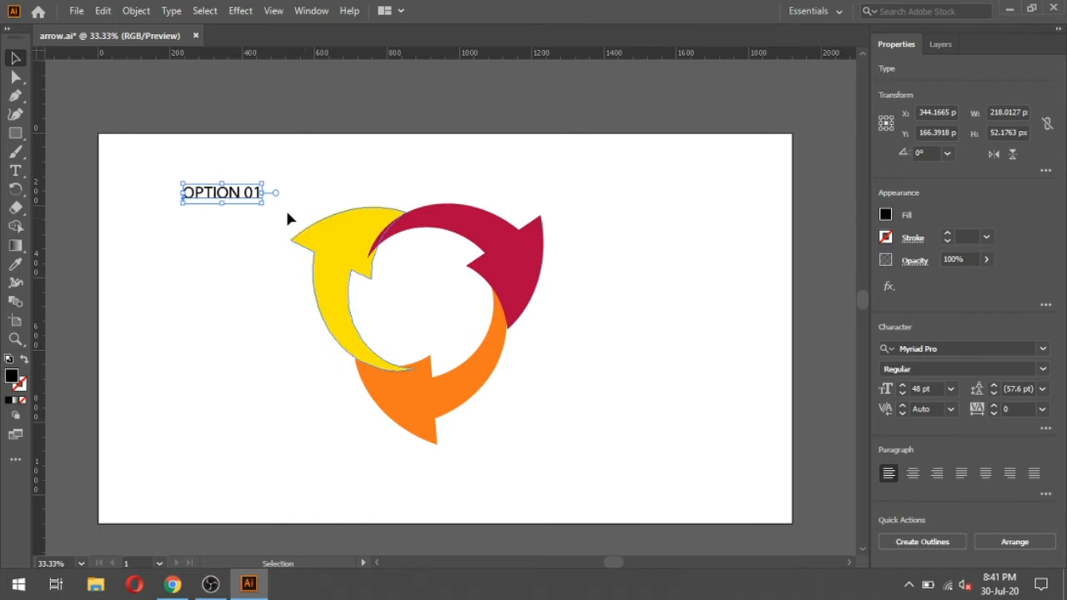
# Duplicate the OPTION 01 label twice and place the copies below it, beside the yellow arrow.
pyautogui.hotkey('ctrl', 'c')
pyautogui.hotkey('ctrl', 'v')
pyautogui.moveTo(452, 315); pyautogui.dragTo(214, 308)
pyautogui.press('a')
pyautogui.press('v')
pyautogui.moveTo(442, 313); pyautogui.dragTo(208, 346)
# Renumber the two copied labels as "OPTION 02" and "OPTION 03" and save the file.
pyautogui.press('t')
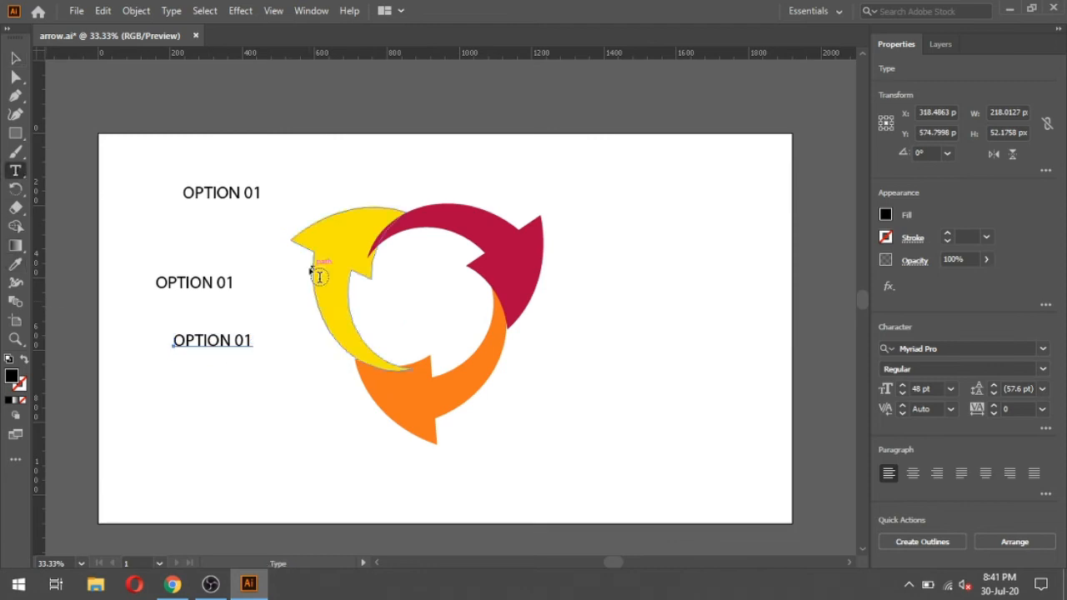
pyautogui.moveTo(224, 281); pyautogui.dragTo(234, 282)
pyautogui.write('2')
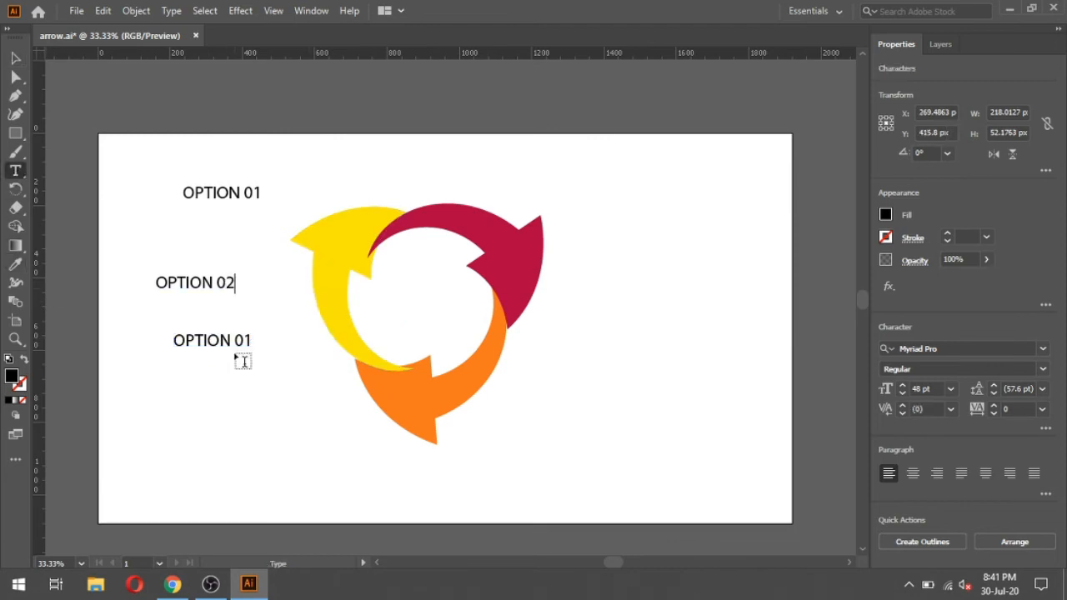
pyautogui.moveTo(242, 340); pyautogui.dragTo(257, 339)
pyautogui.write('3')
pyautogui.press('Escape')
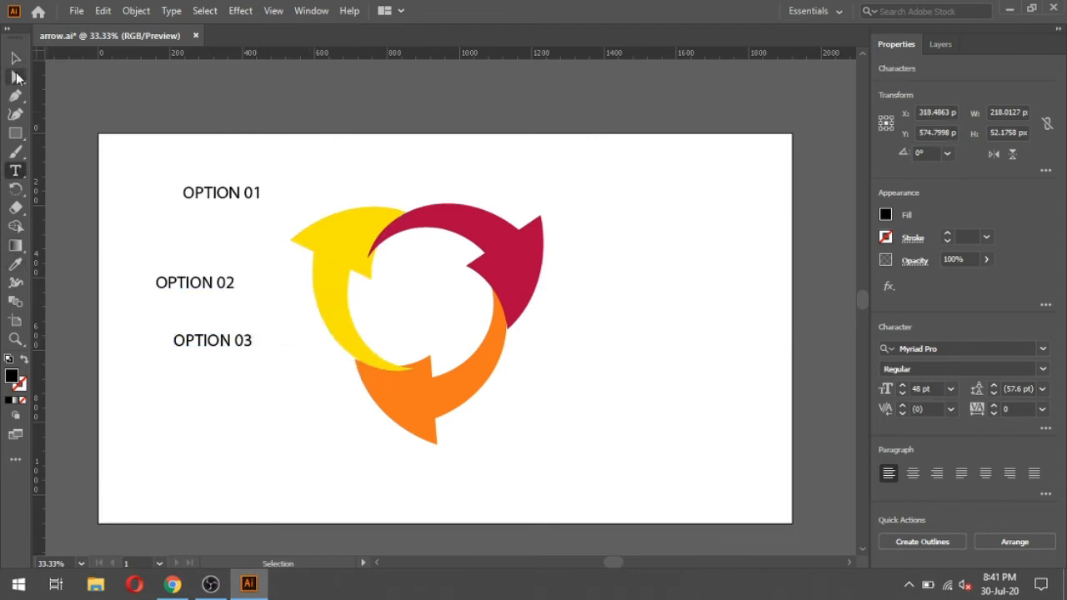
pyautogui.click(675, 311)
pyautogui.hotkey('ctrl', 's')
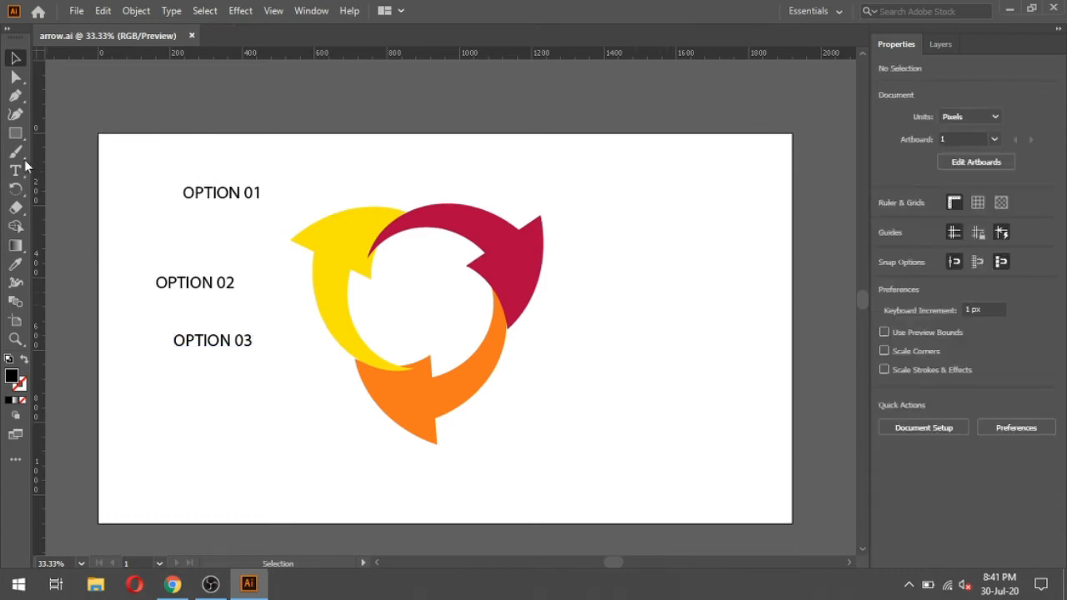
# Draw a circle about 400 px in diameter with the Ellipse tool and move it over the ring's centre.
pyautogui.moveTo(15, 134); pyautogui.dragTo(53, 152)
pyautogui.moveTo(415, 281); pyautogui.dragTo(559, 424)
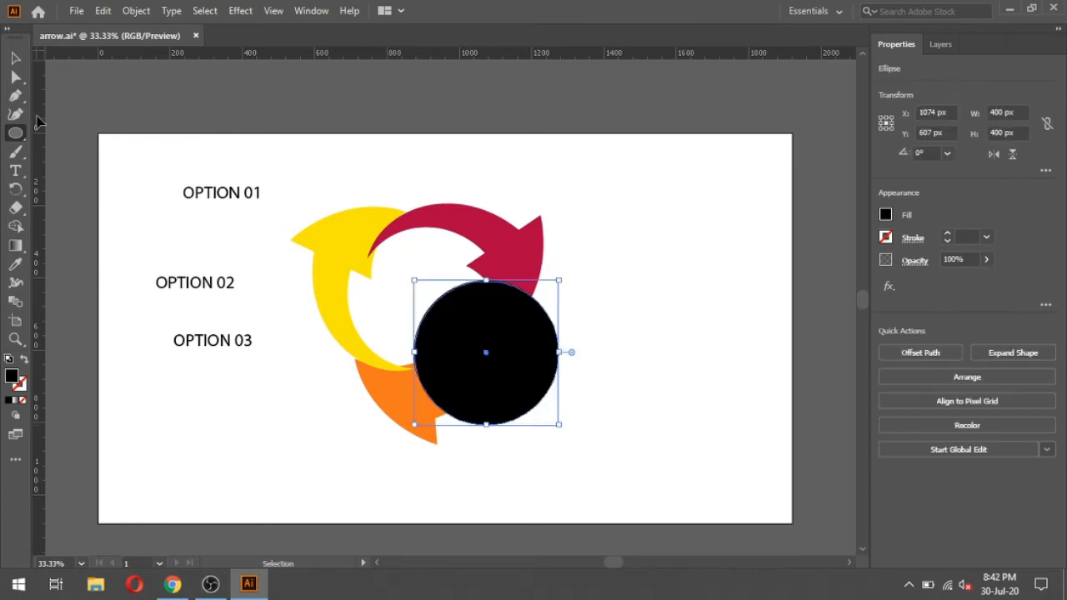
pyautogui.click(15, 58)
pyautogui.moveTo(505, 342); pyautogui.dragTo(459, 298)
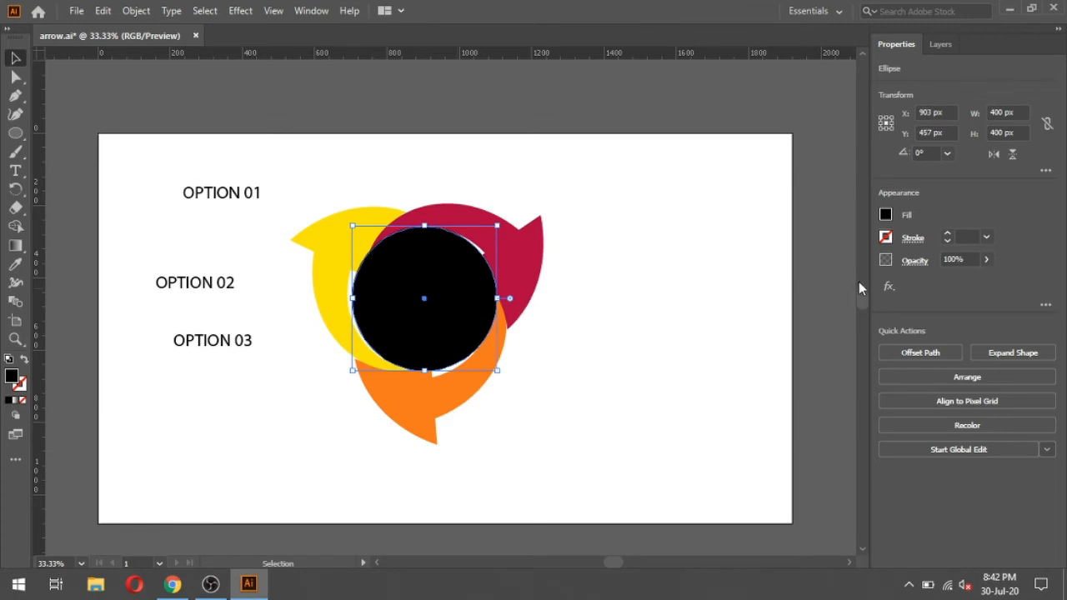
# Remove the circle's fill and give it a 2 pt black stroke.
pyautogui.click(884, 215)
pyautogui.click(715, 271)
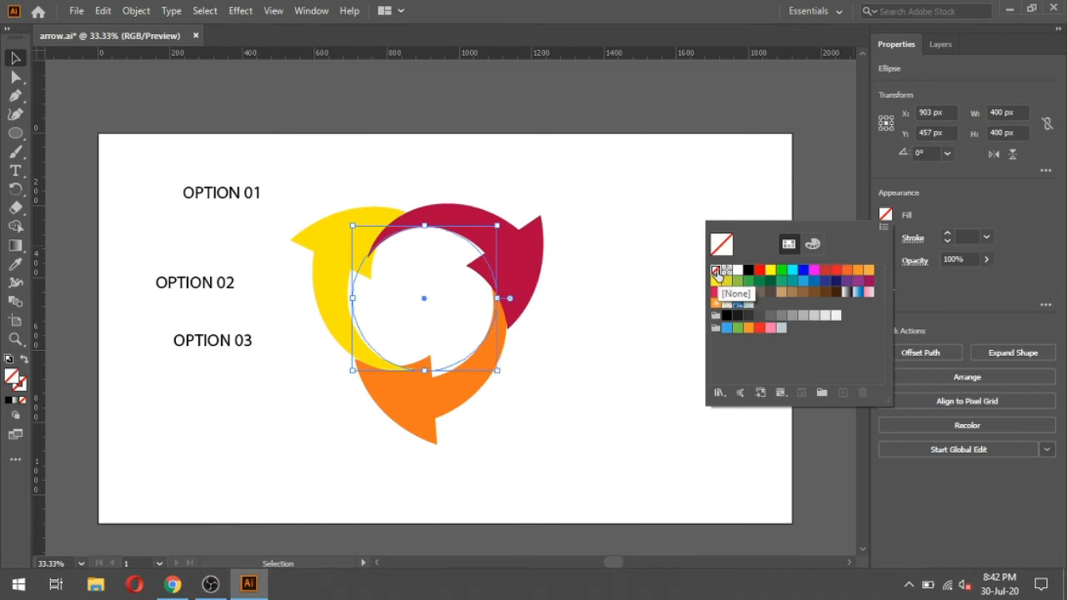
pyautogui.click(936, 219)
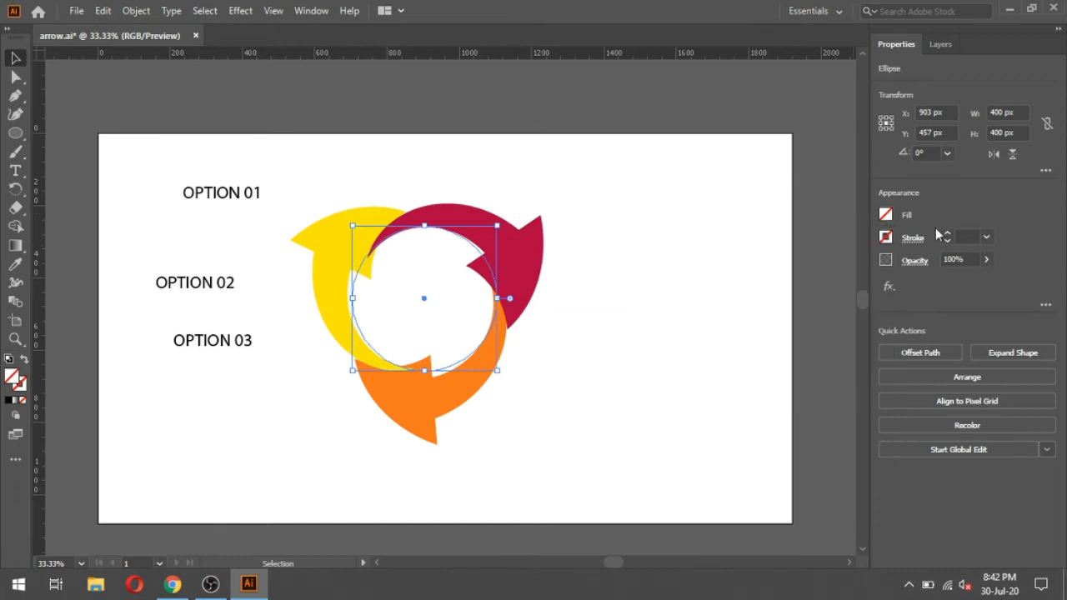
pyautogui.click(968, 238)
pyautogui.press('Return')
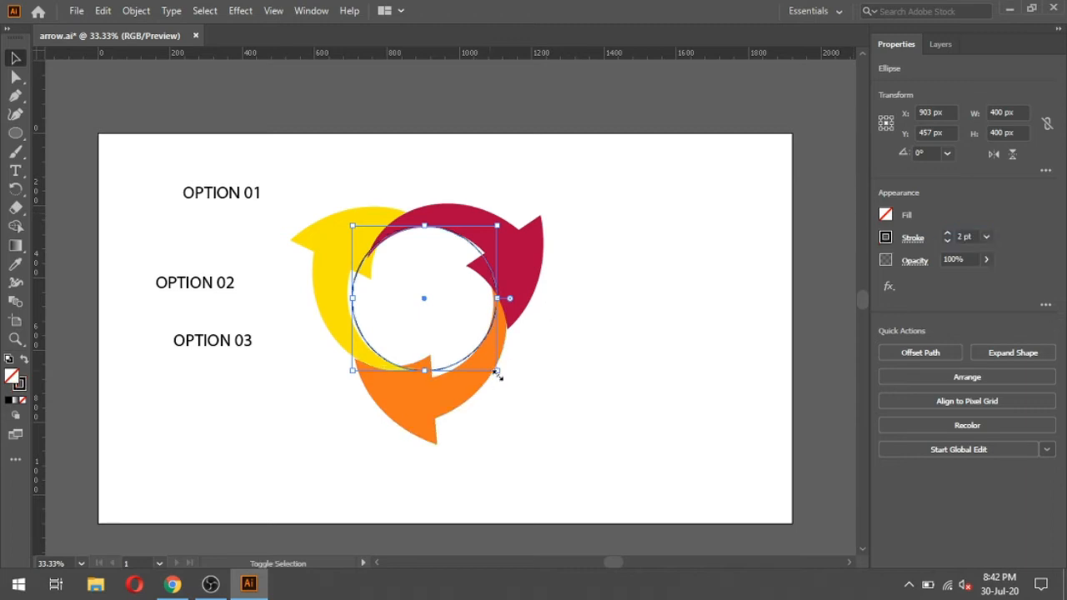
# Centre the circle outline within the arrow ring and enlarge it to about 472 px in diameter.
pyautogui.moveTo(496, 372); pyautogui.dragTo(504, 376)
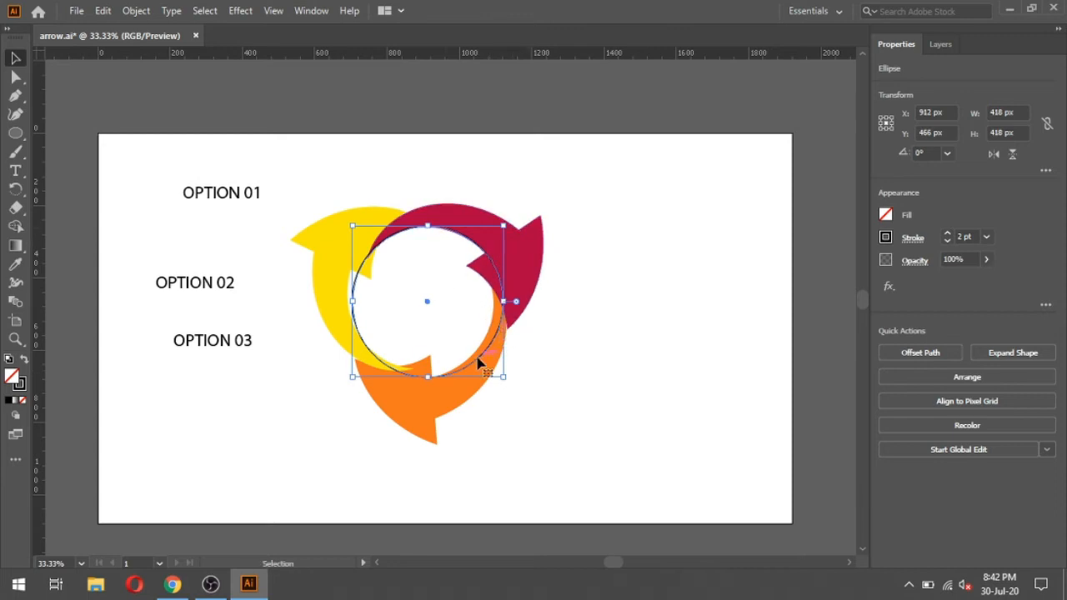
pyautogui.moveTo(478, 362)
pyautogui.mouseDown()
pyautogui.moveTo(492, 365)
pyautogui.moveTo(466, 366)
pyautogui.mouseUp()
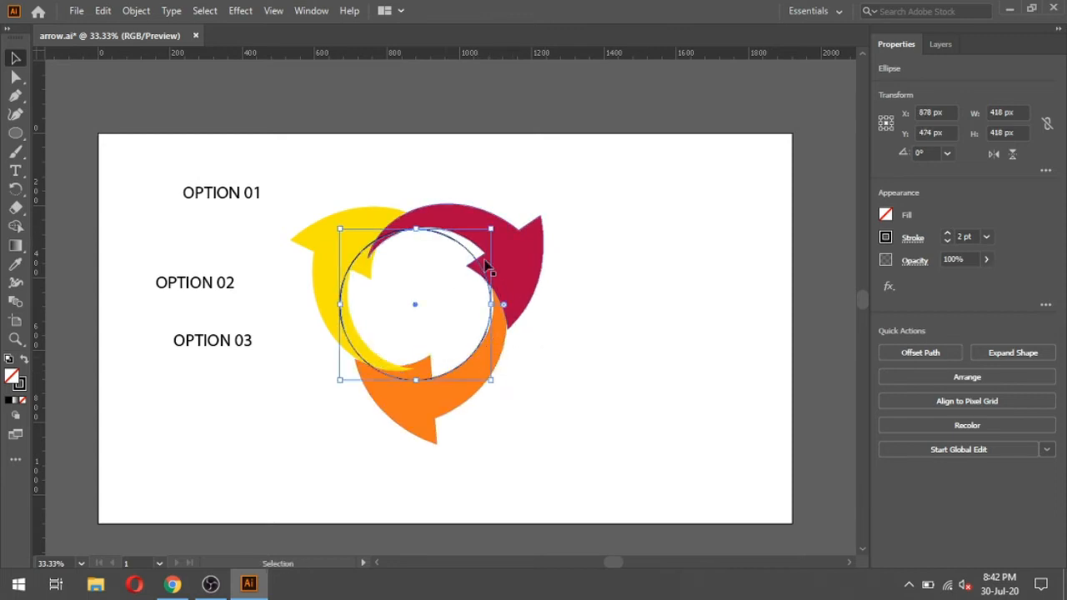
pyautogui.hotkey('ctrl', 'space')
pyautogui.moveTo(297, 199); pyautogui.dragTo(529, 393)
pyautogui.moveTo(526, 152); pyautogui.dragTo(545, 143)
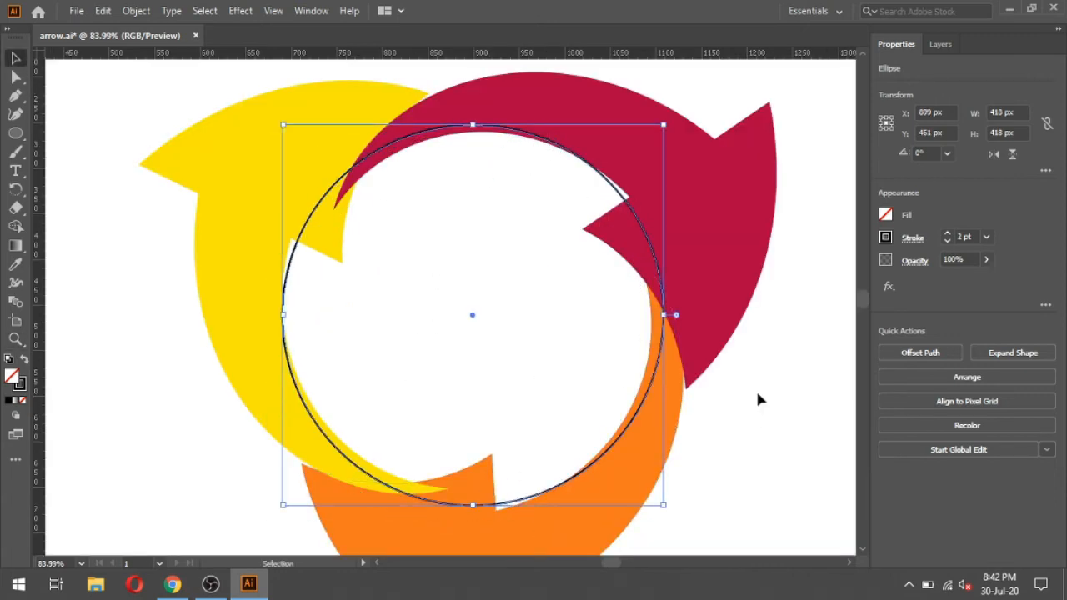
pyautogui.moveTo(674, 502); pyautogui.dragTo(690, 519)
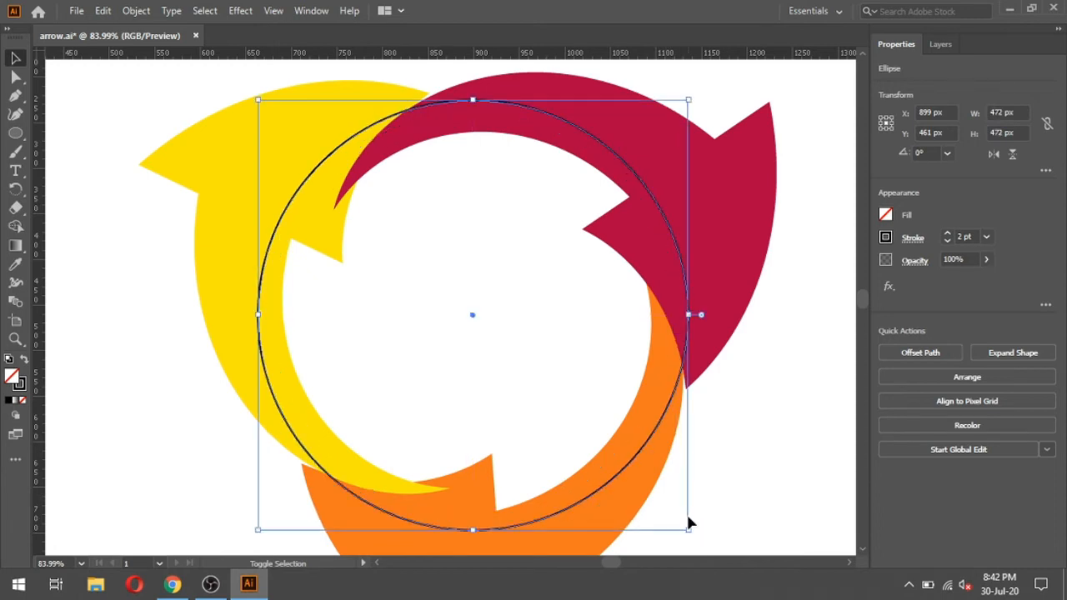
pyautogui.click(737, 436)
# Change the font of the OPTION 01 label to Roboto Bold.
pyautogui.hotkey('ctrl', '-')
pyautogui.hotkey('ctrl', '-')
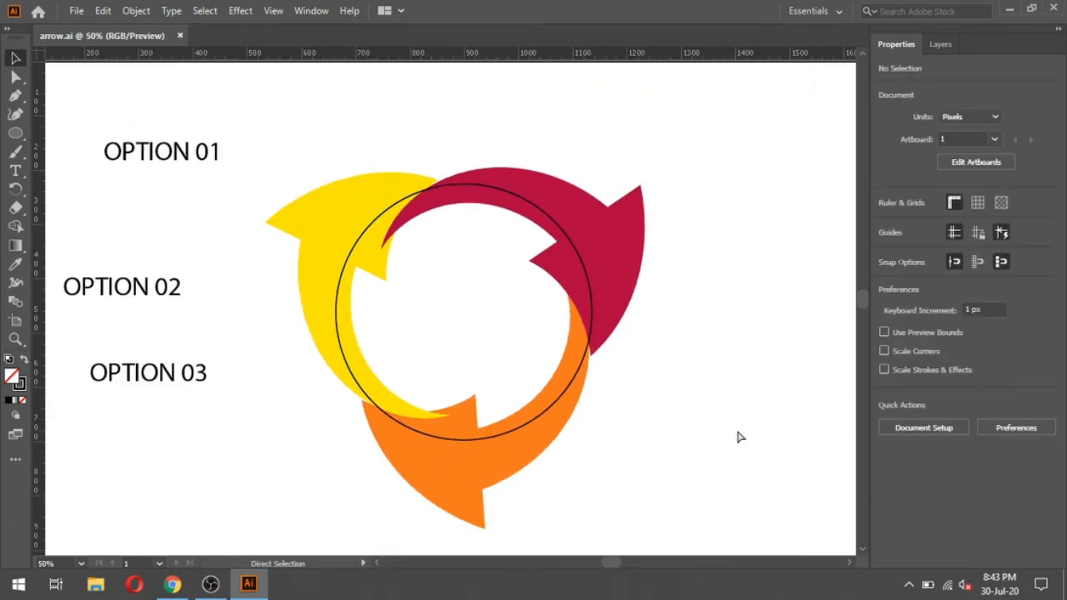
pyautogui.hotkey('ctrl', '-')
pyautogui.hotkey('ctrl', '0')
pyautogui.press('t')
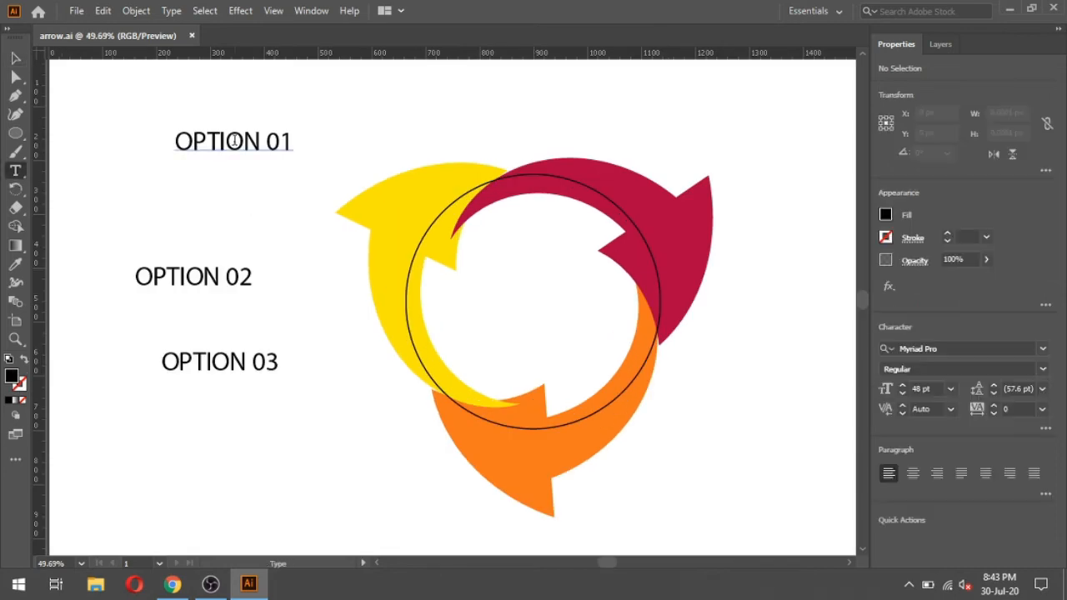
pyautogui.click(234, 140)
pyautogui.hotkey('ctrl', 'a')
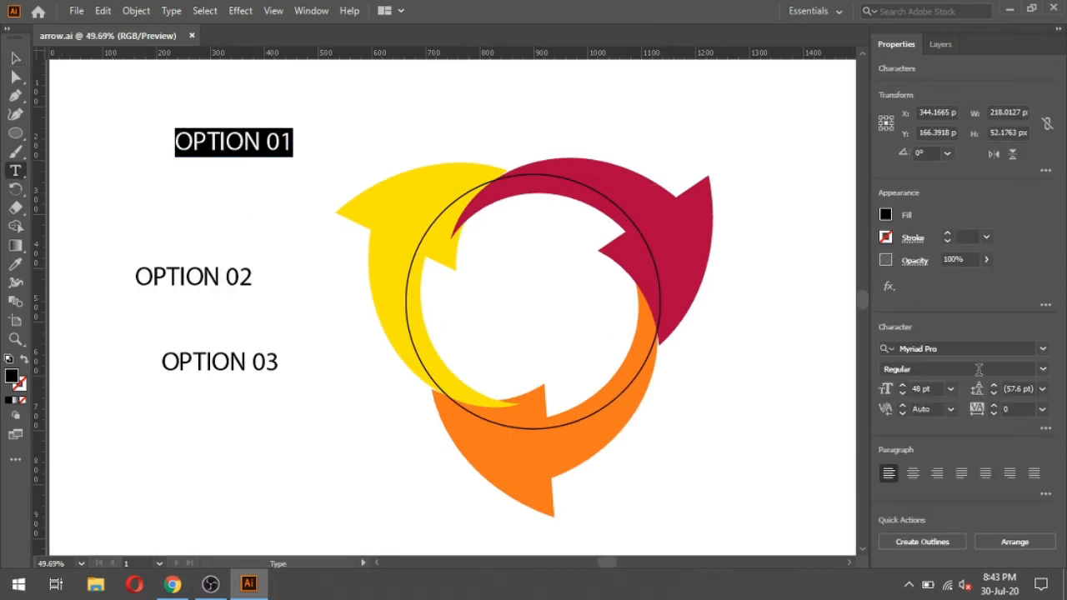
pyautogui.click(954, 349)
pyautogui.write('R')
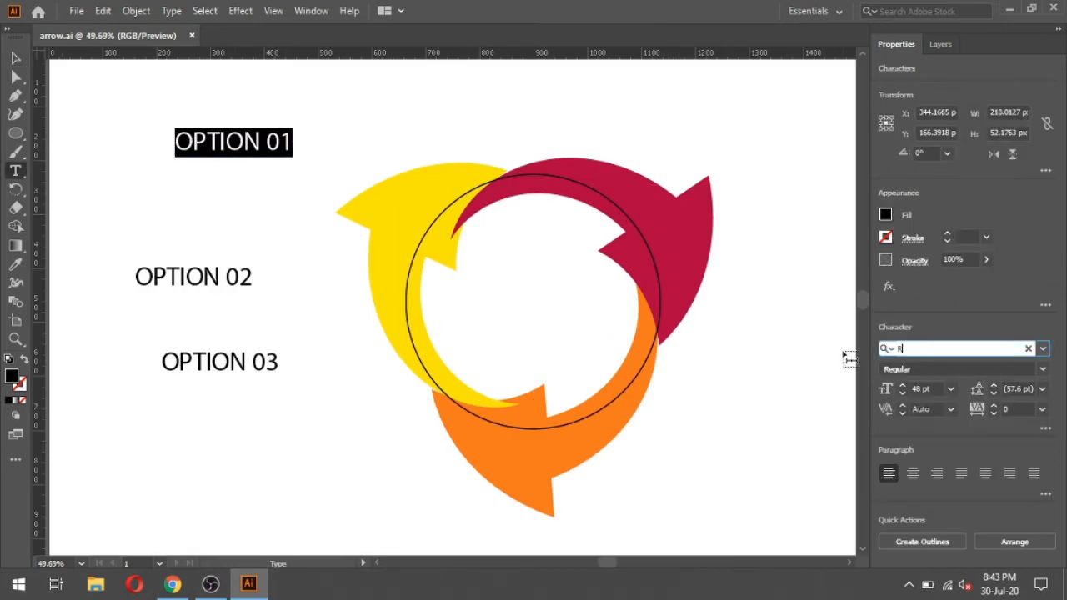
pyautogui.write('ob')
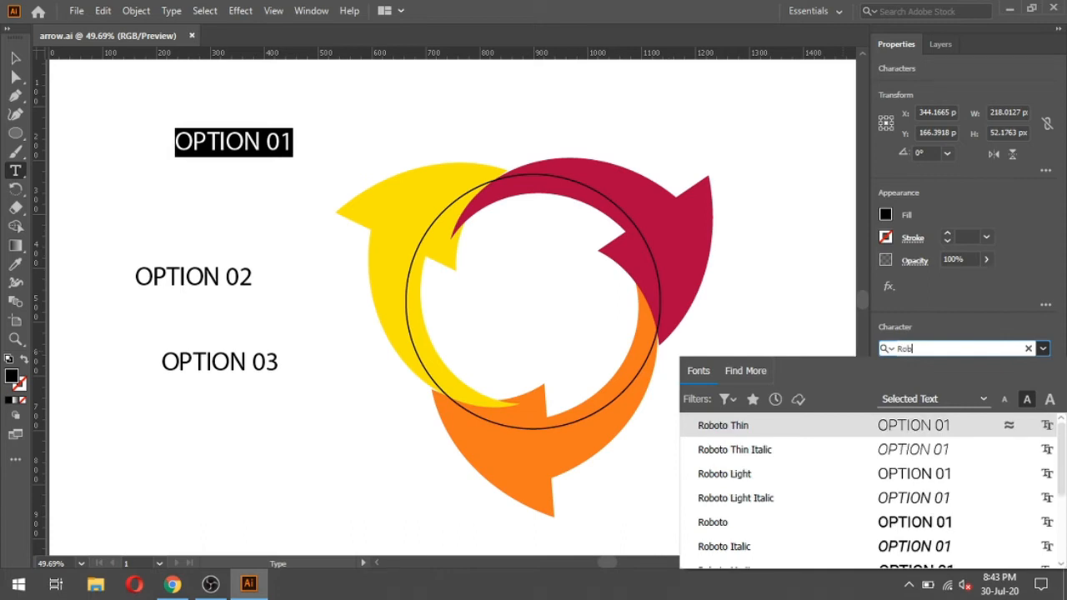
pyautogui.scroll(-2, 1041, 488)
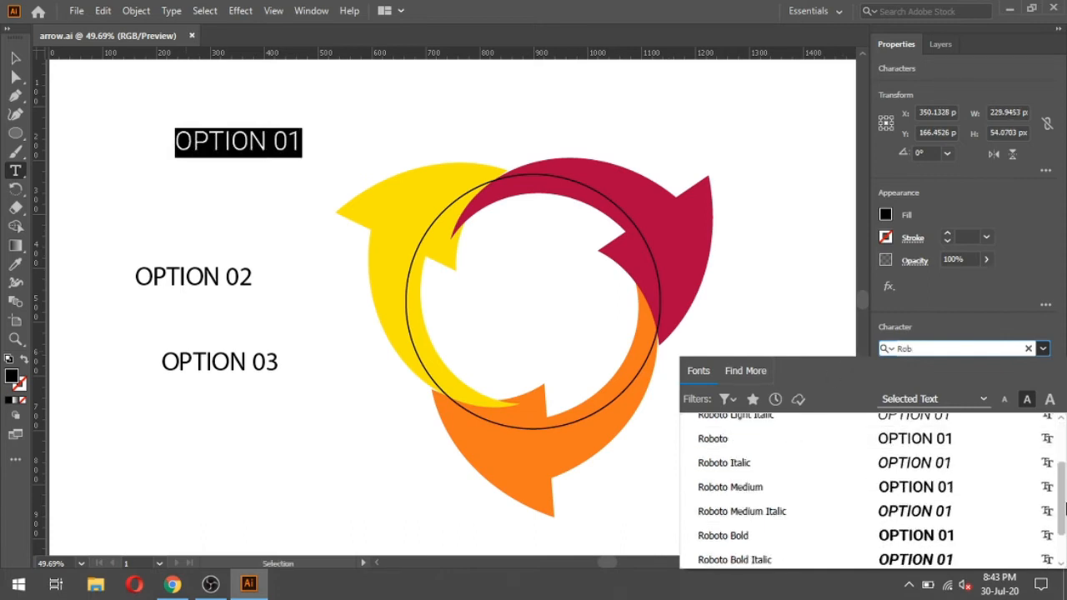
pyautogui.click(747, 528)
# Change the font of the OPTION 02 label to Roboto Bold.
pyautogui.click(176, 278)
pyautogui.hotkey('ctrl', 'a')
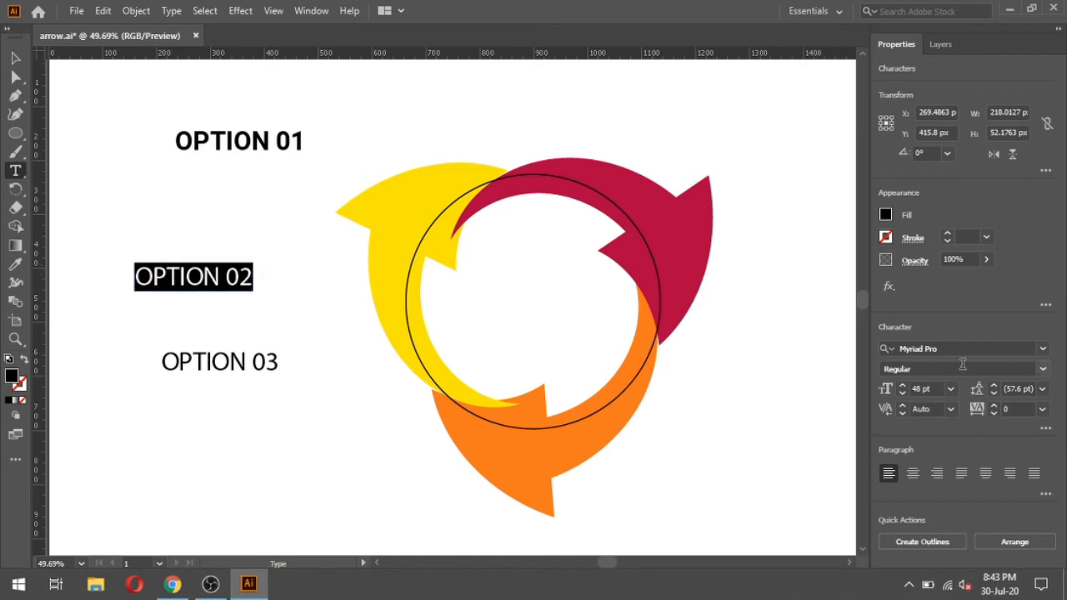
pyautogui.click(989, 349)
pyautogui.scroll(-1, 917, 498)
pyautogui.click(747, 542)
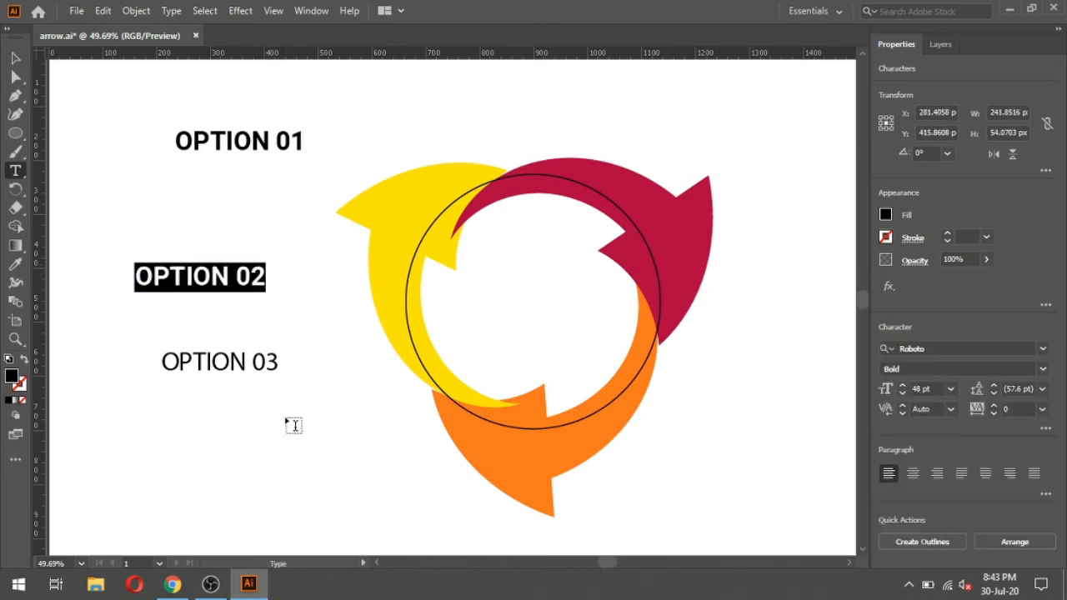
# Change the font of the OPTION 03 label to Roboto Bold.
pyautogui.click(259, 364)
pyautogui.hotkey('ctrl', 'a')
pyautogui.click(990, 348)
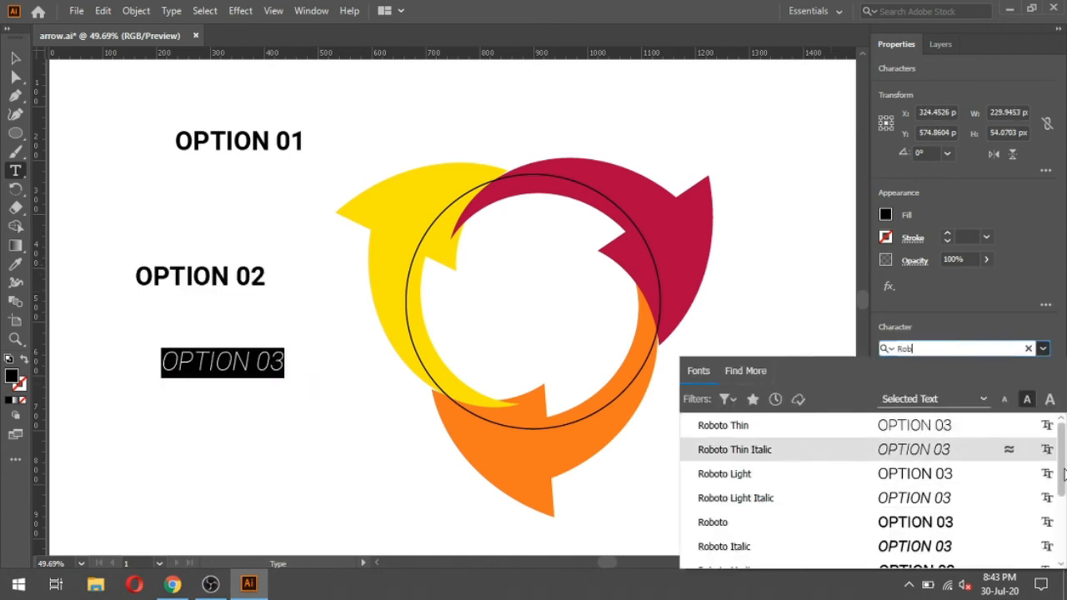
pyautogui.scroll(-2, 779, 517)
pyautogui.click(775, 489)
pyautogui.click(195, 280)
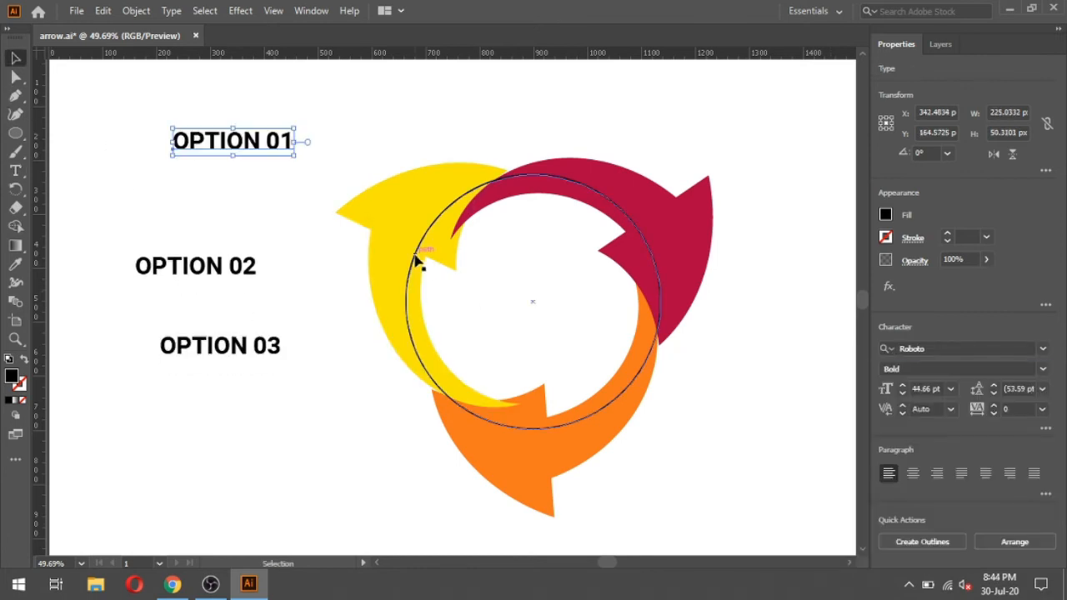
# Copy the 472 px circle outline and paste two duplicates in place, directly over the original.
pyautogui.click(415, 260)
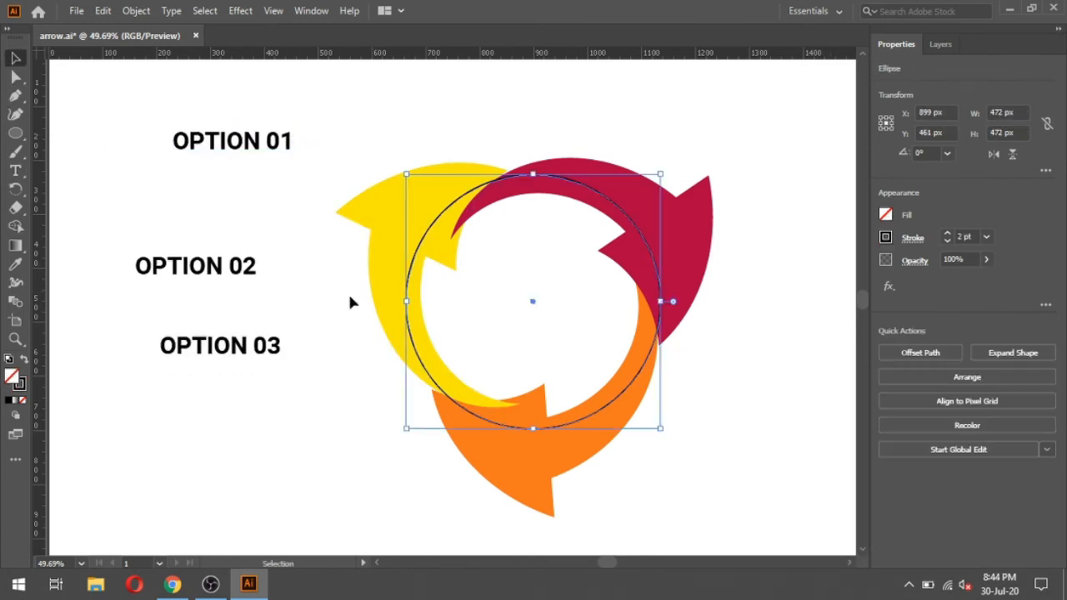
pyautogui.click(107, 15)
pyautogui.click(140, 86)
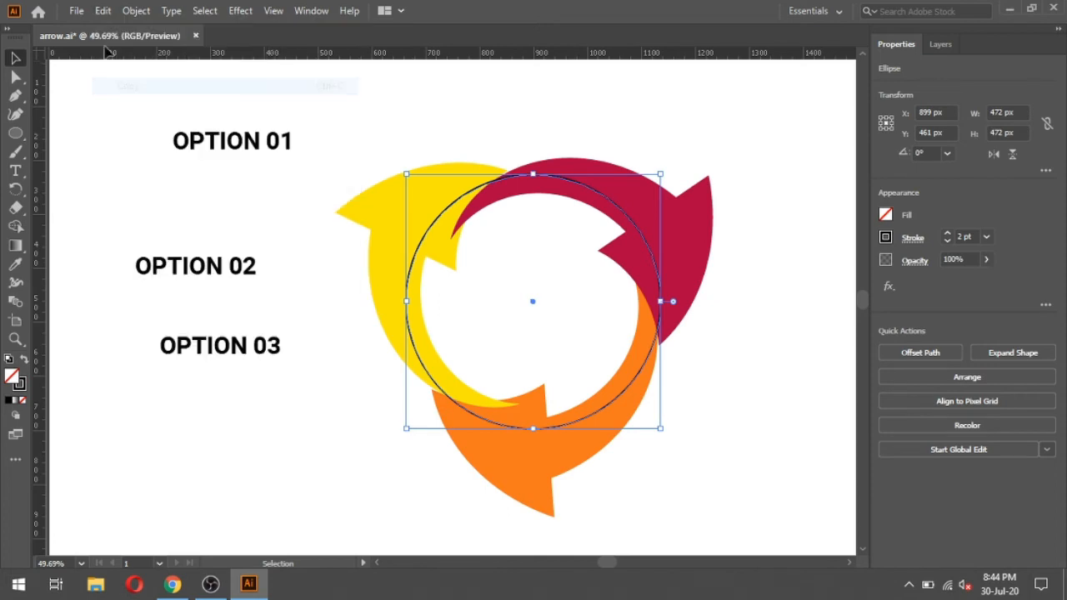
pyautogui.click(103, 15)
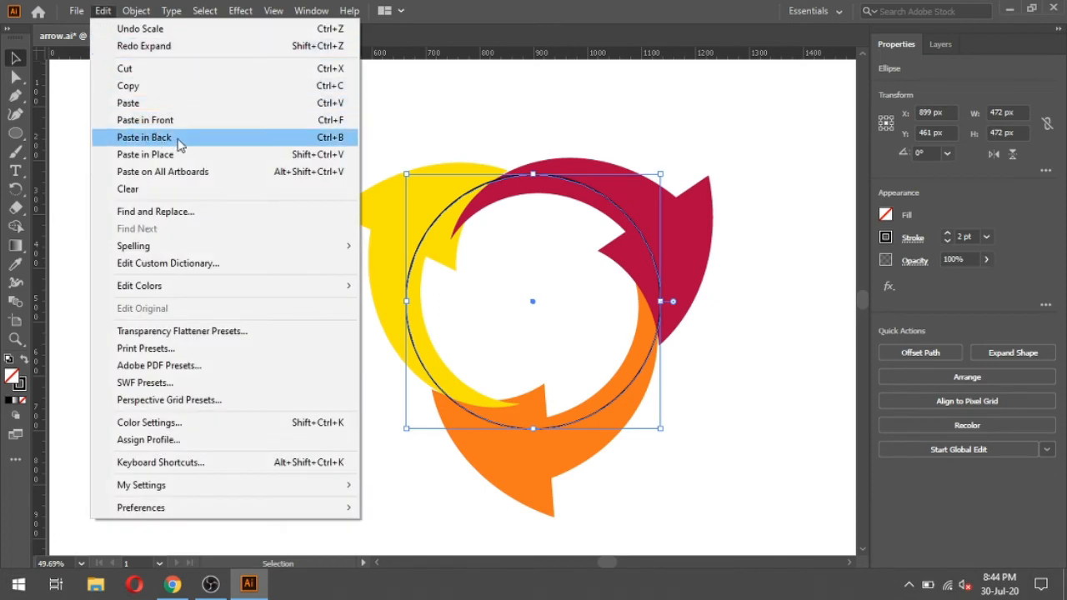
pyautogui.click(242, 161)
pyautogui.click(103, 12)
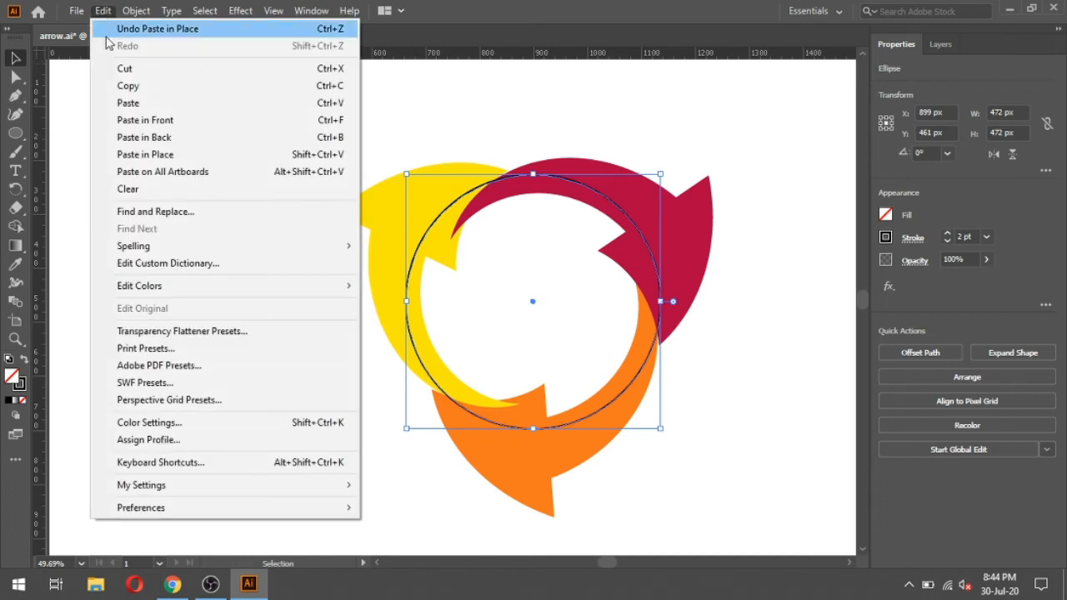
pyautogui.click(152, 155)
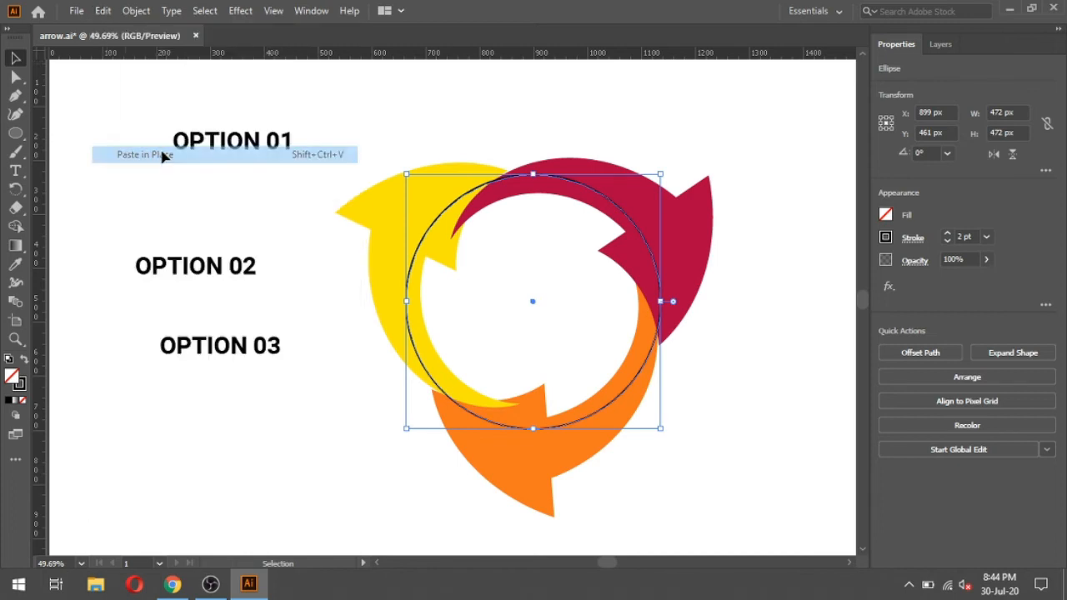
# Cut the OPTION 01 text from its position beside the arrow ring.
pyautogui.click(260, 143)
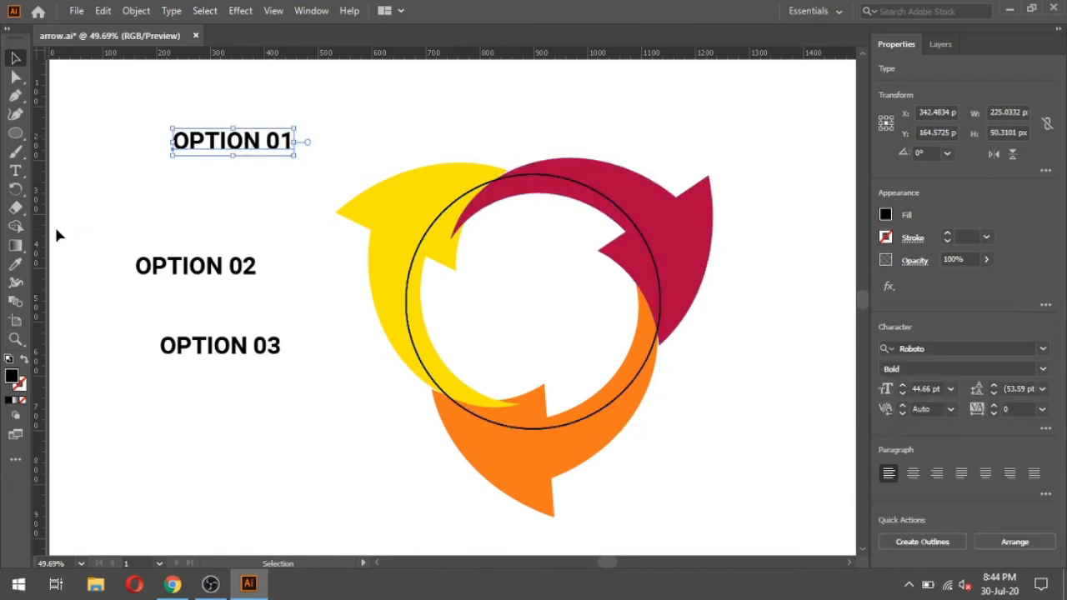
pyautogui.click(20, 172)
pyautogui.click(231, 147)
pyautogui.hotkey('ctrl', 'a')
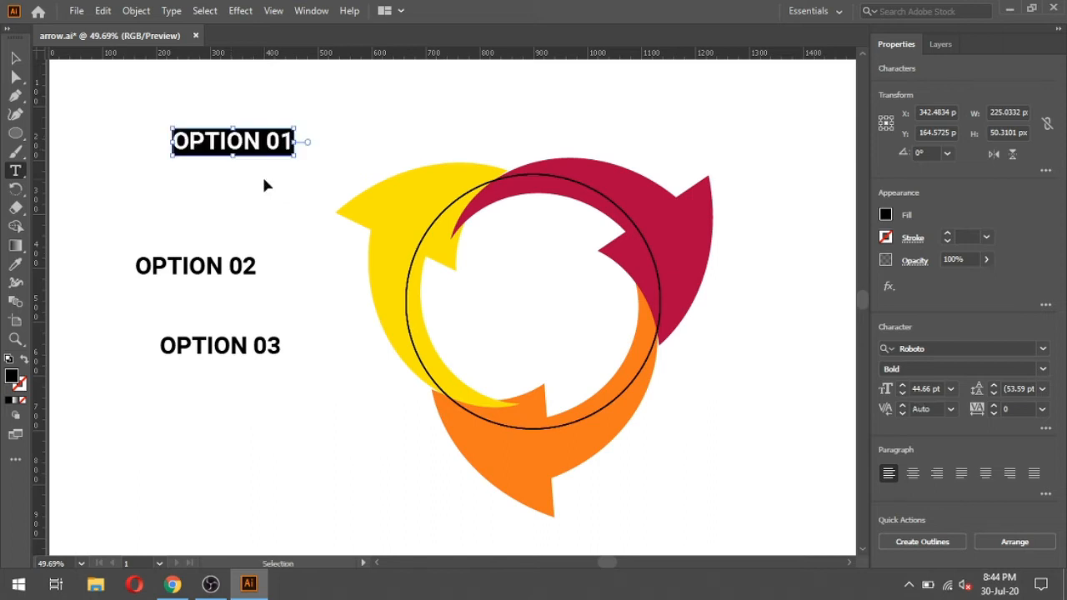
pyautogui.press('BackSpace')
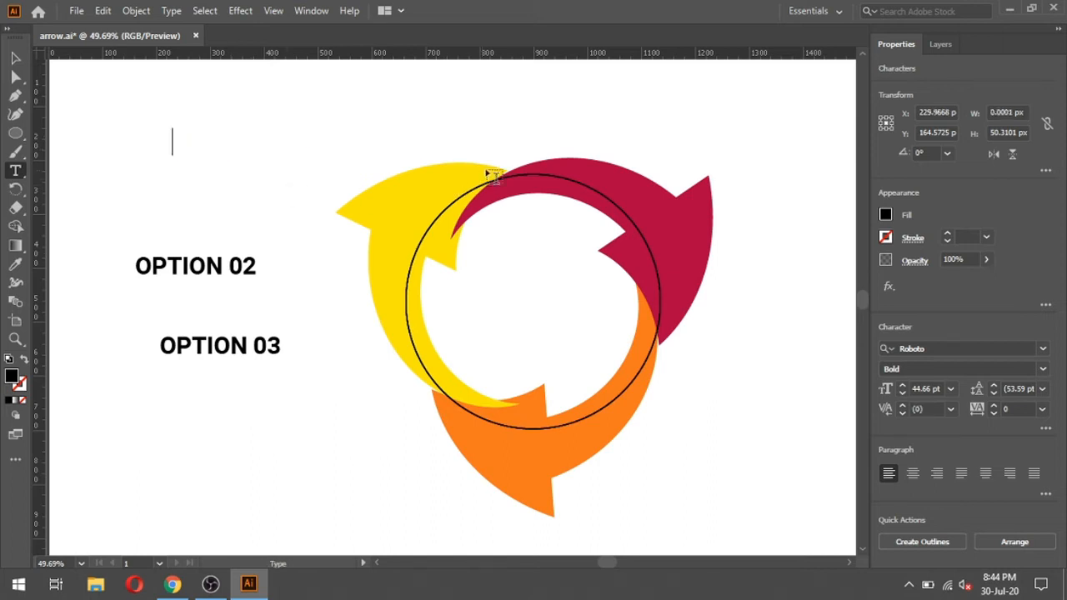
# Place the OPTION 01 text on the circle outline with Type on a Path, starting near the circle's top.
pyautogui.click(14, 171)
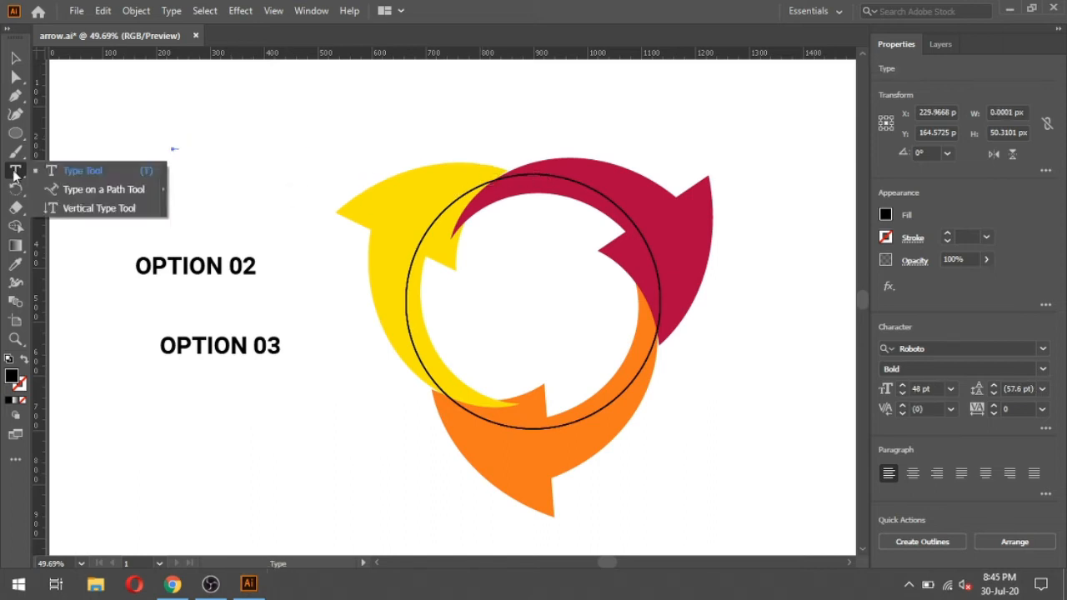
pyautogui.click(131, 193)
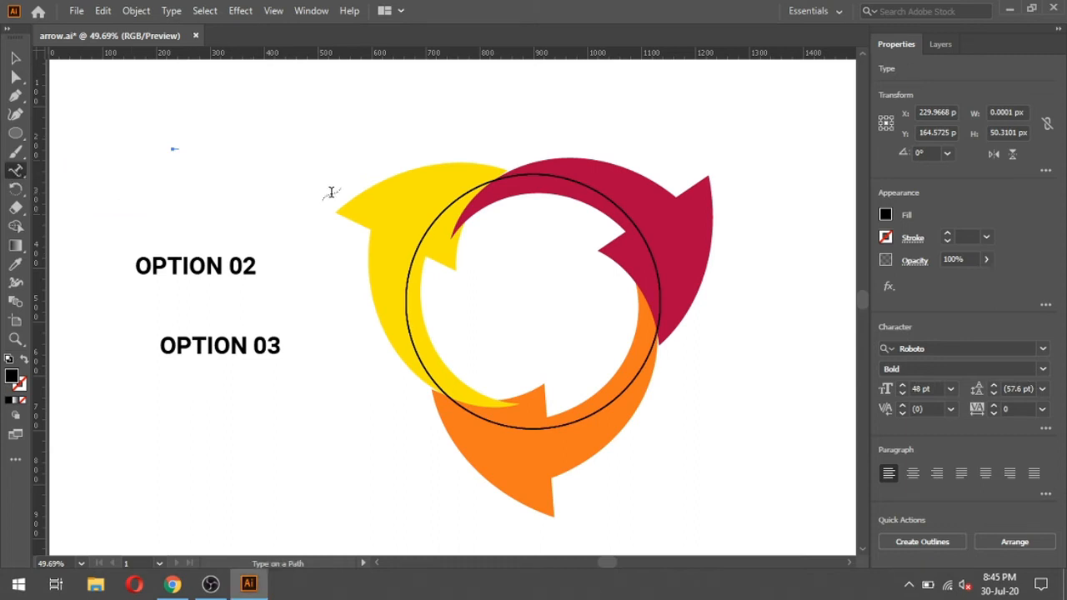
pyautogui.click(544, 171)
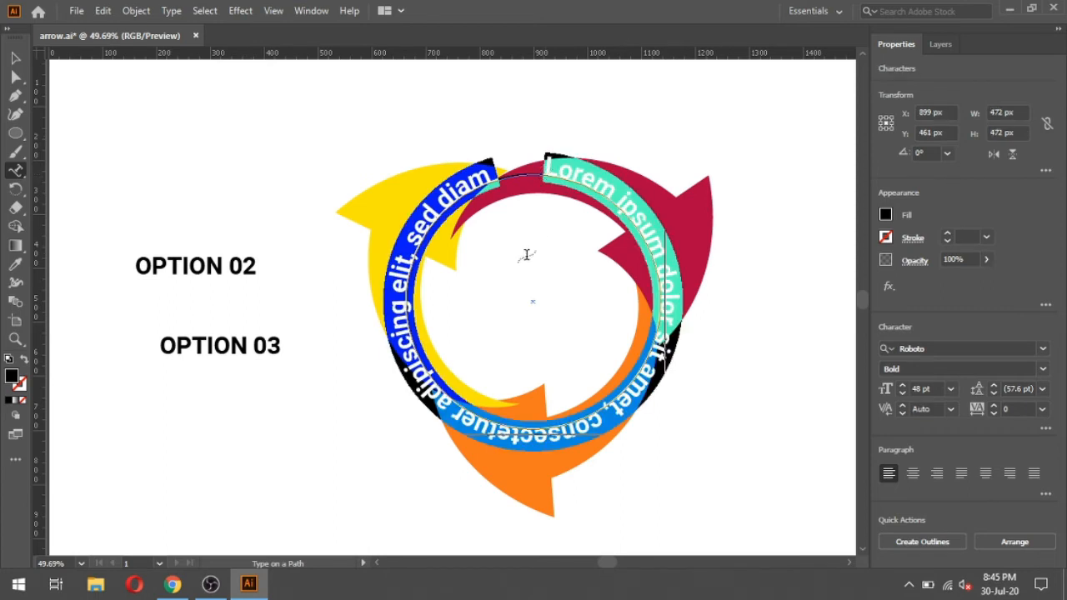
pyautogui.hotkey('ctrl', 'v')
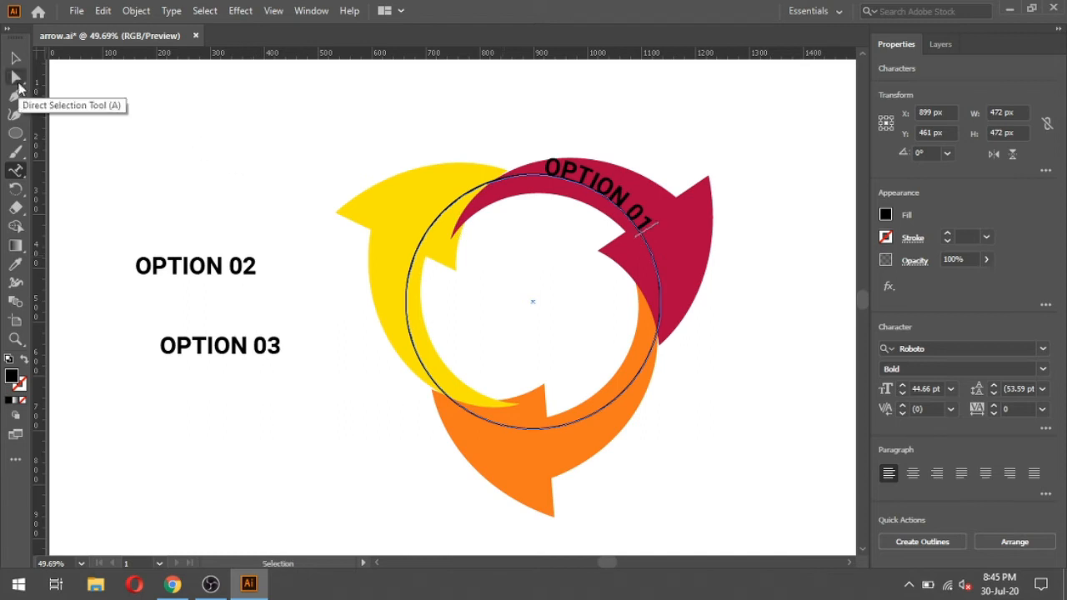
# Rotate the OPTION 01 path text about 20° clockwise so it follows the crimson arrow.
pyautogui.click(17, 80)
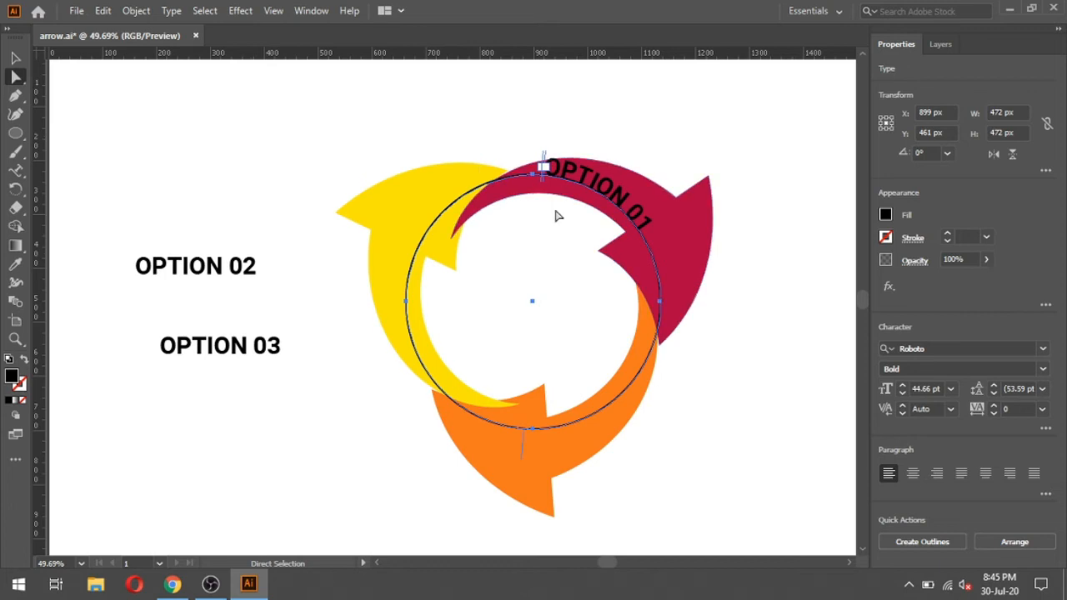
pyautogui.press('v')
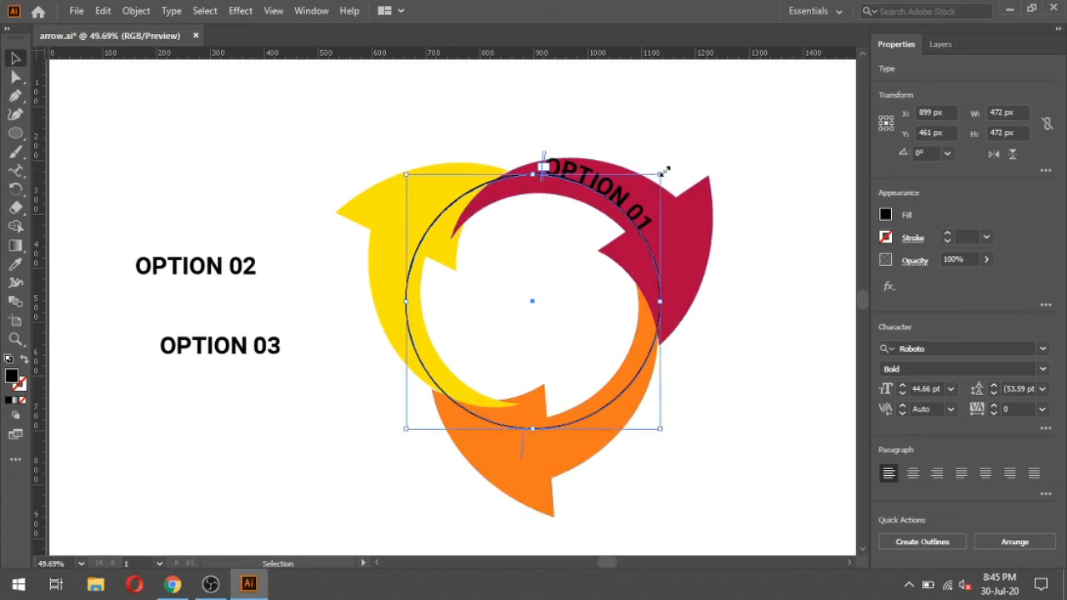
pyautogui.moveTo(666, 166); pyautogui.dragTo(695, 225)
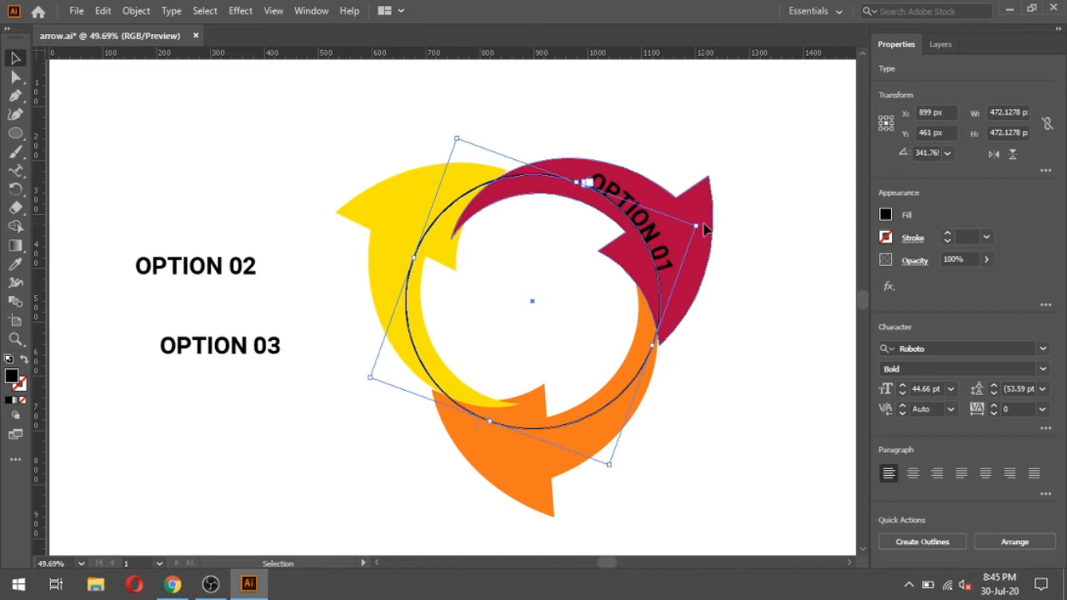
pyautogui.click(753, 275)
pyautogui.click(690, 247)
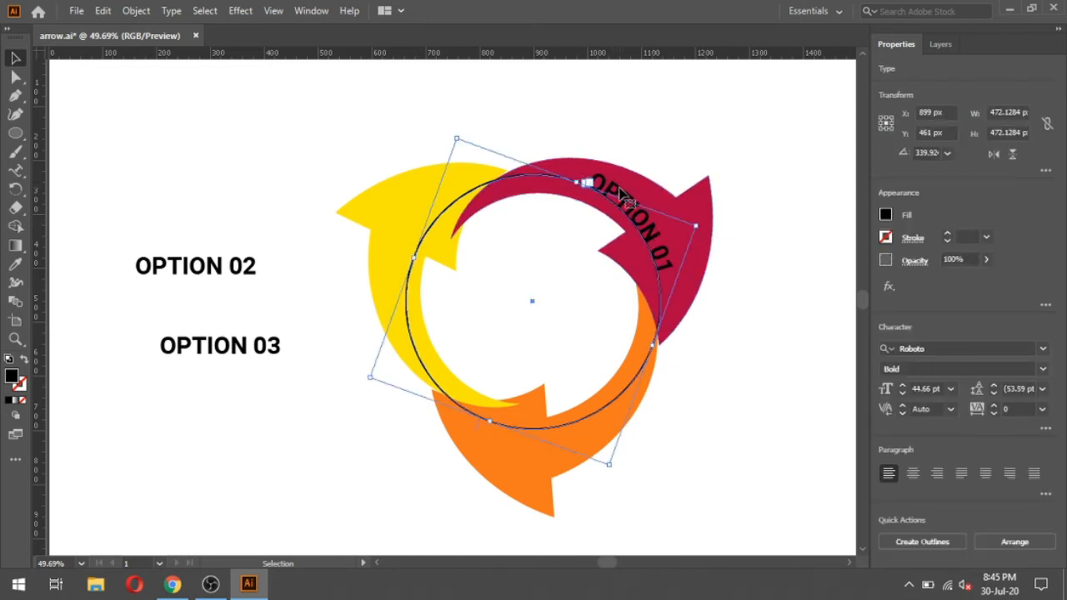
pyautogui.click(665, 126)
pyautogui.click(614, 185)
pyautogui.click(135, 10)
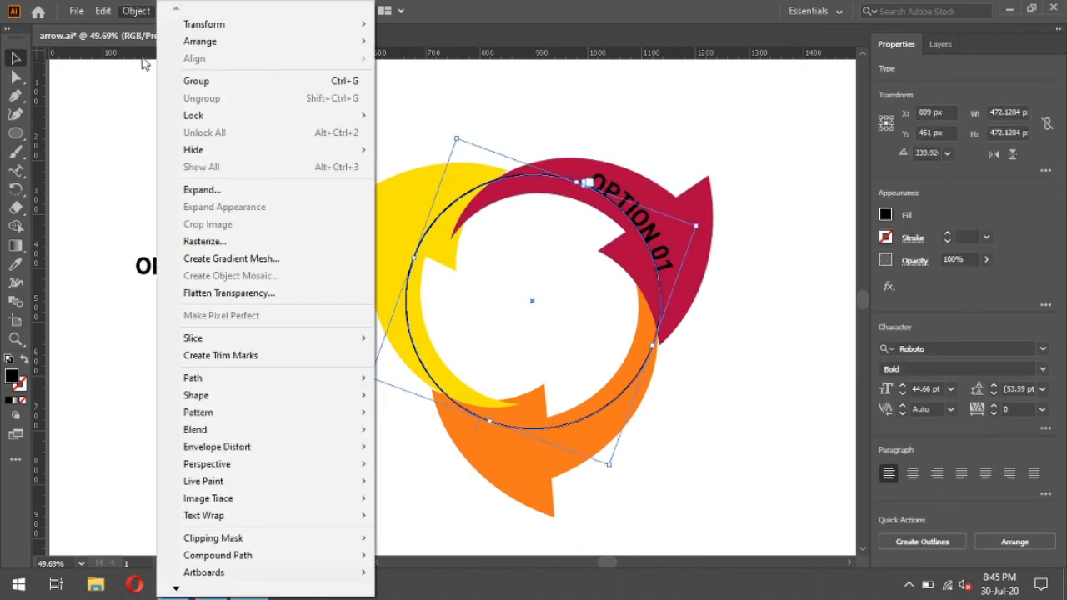
pyautogui.click(200, 190)
pyautogui.click(580, 376)
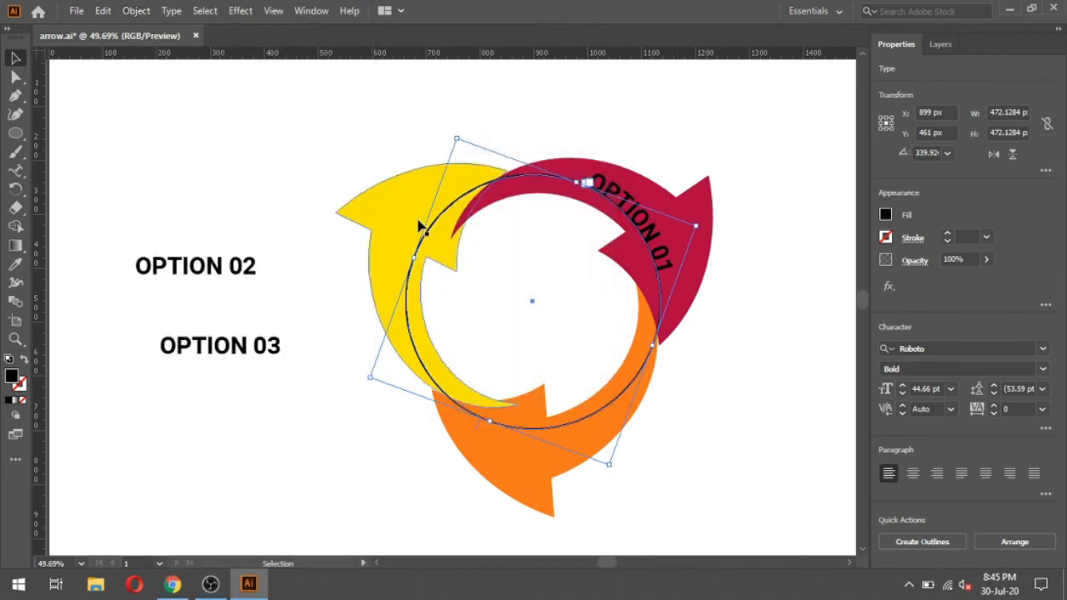
# Expand the curved OPTION 01 path text into outlined shapes and deselect it.
pyautogui.click(132, 13)
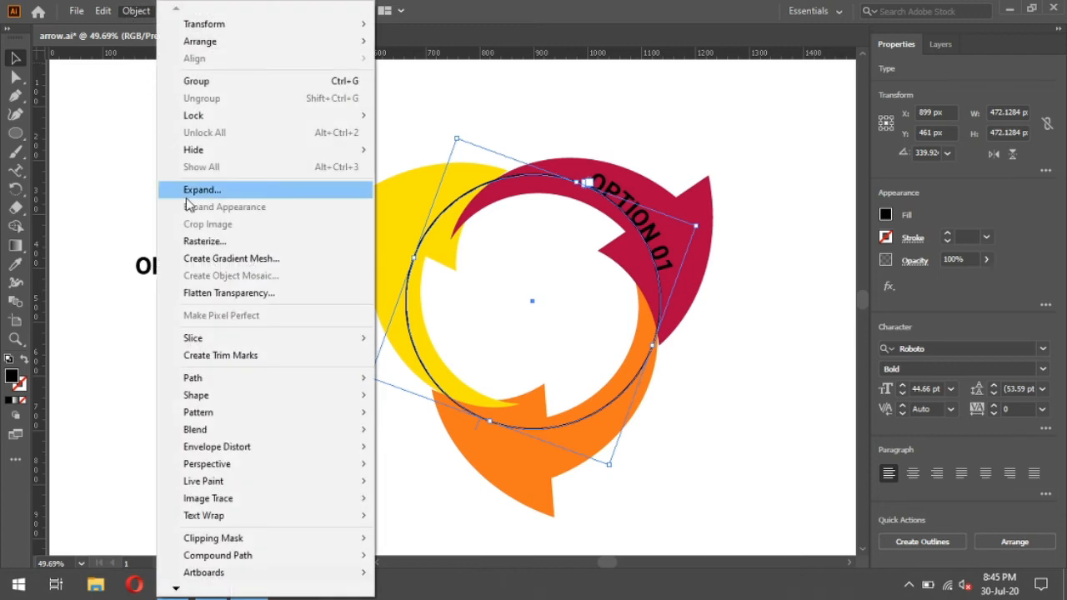
pyautogui.click(242, 195)
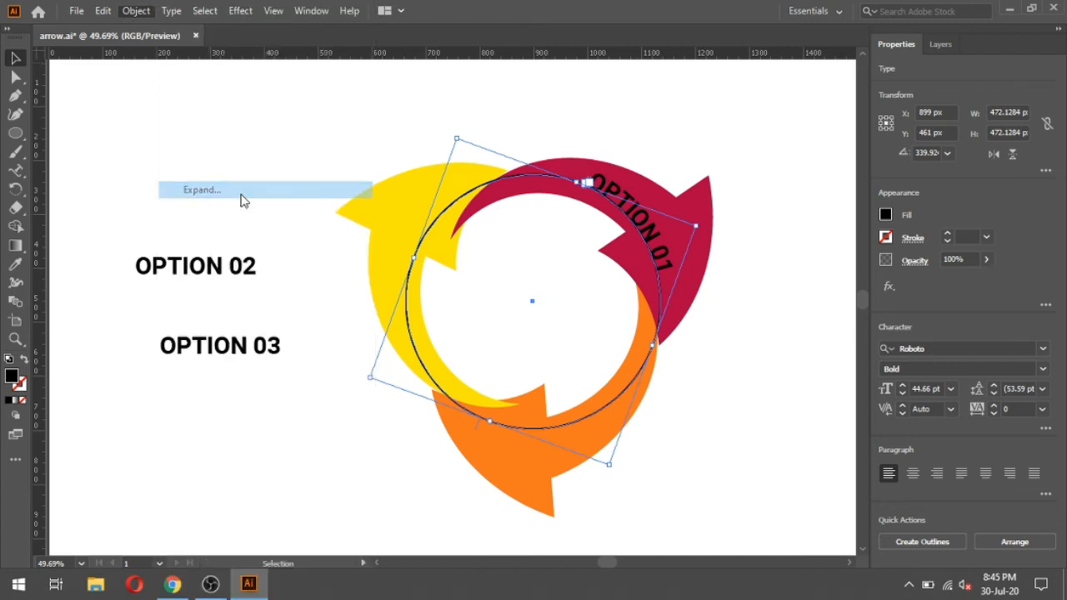
pyautogui.click(495, 380)
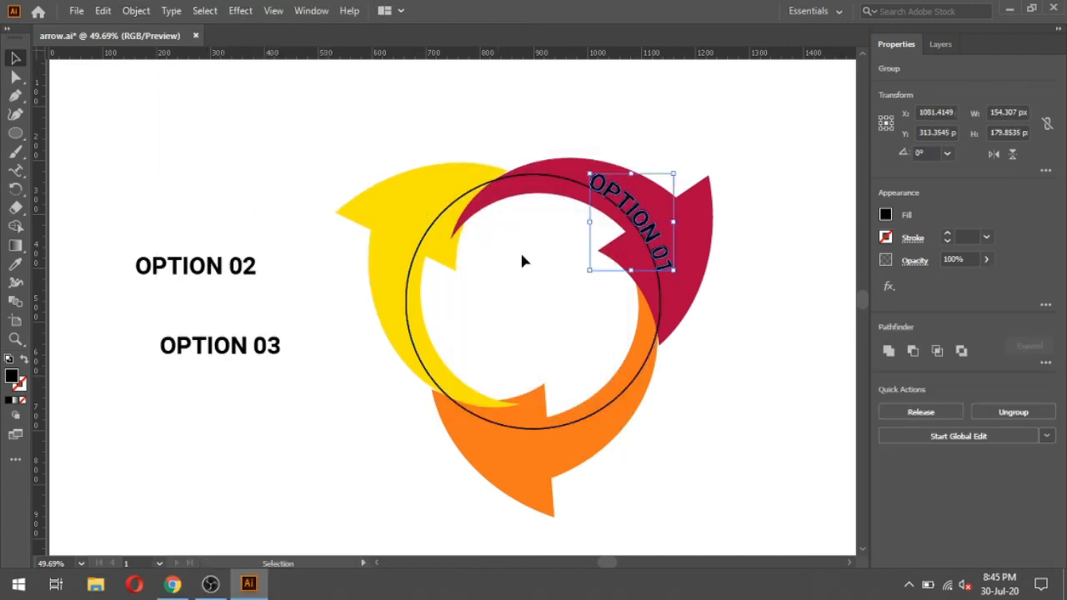
pyautogui.click(709, 148)
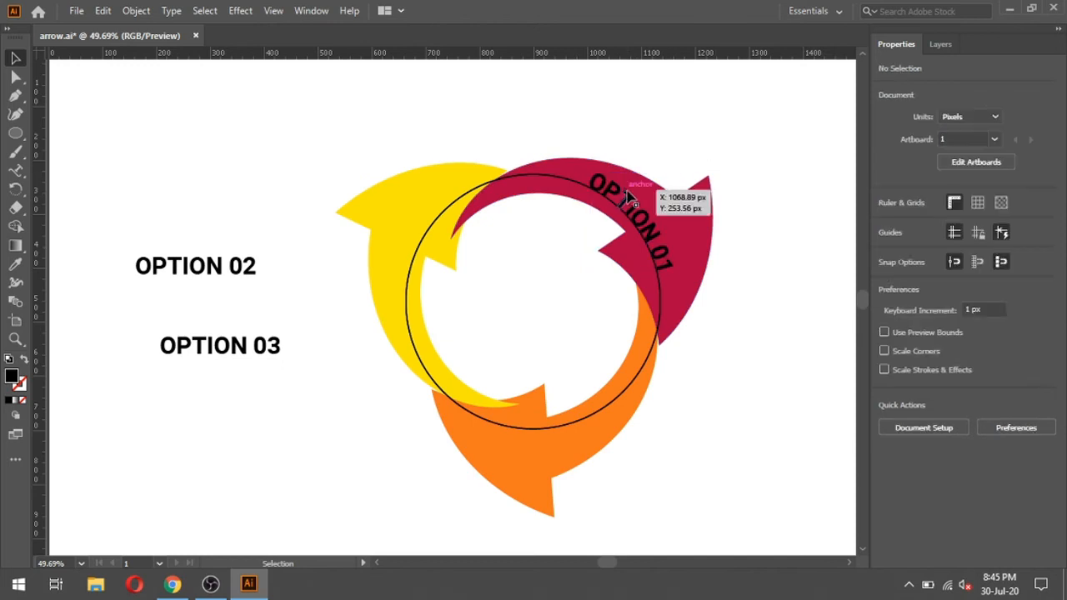
# Cut the OPTION 02 text from its position beside the arrow ring.
pyautogui.press('t')
pyautogui.click(186, 265)
pyautogui.hotkey('ctrl', 'a')
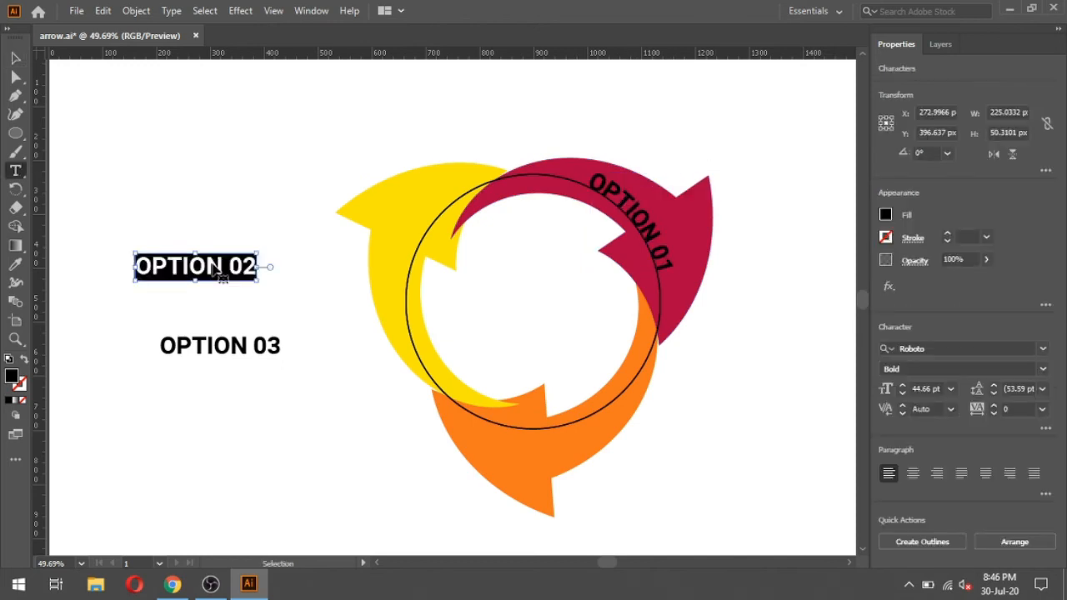
pyautogui.press('BackSpace')
pyautogui.press('Escape')
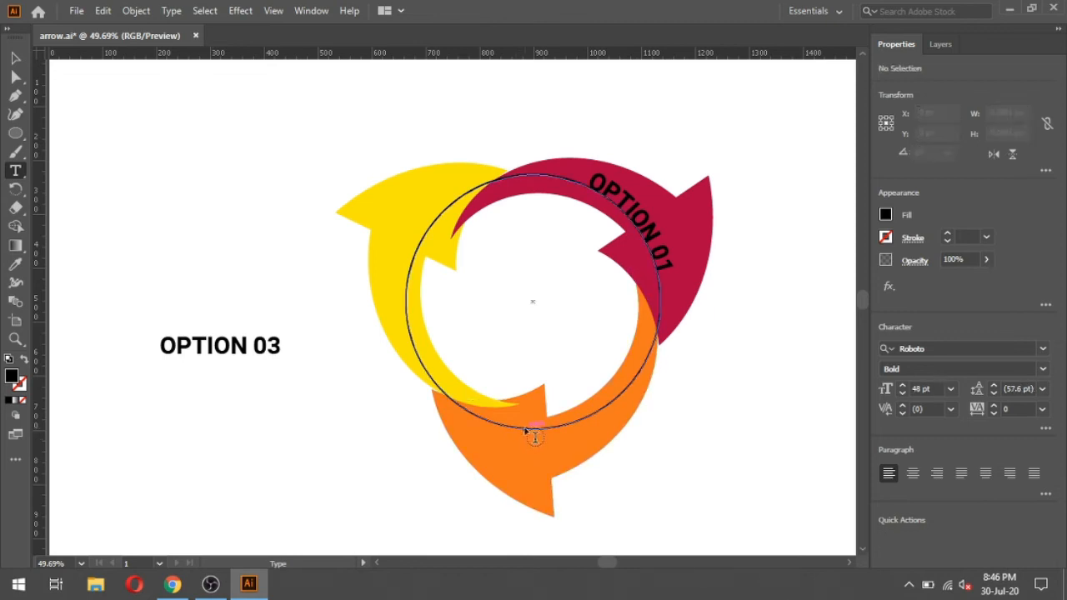
# Try to start path text at the bottom of the circle outline, then reselect the circle.
pyautogui.moveTo(15, 170); pyautogui.dragTo(67, 185)
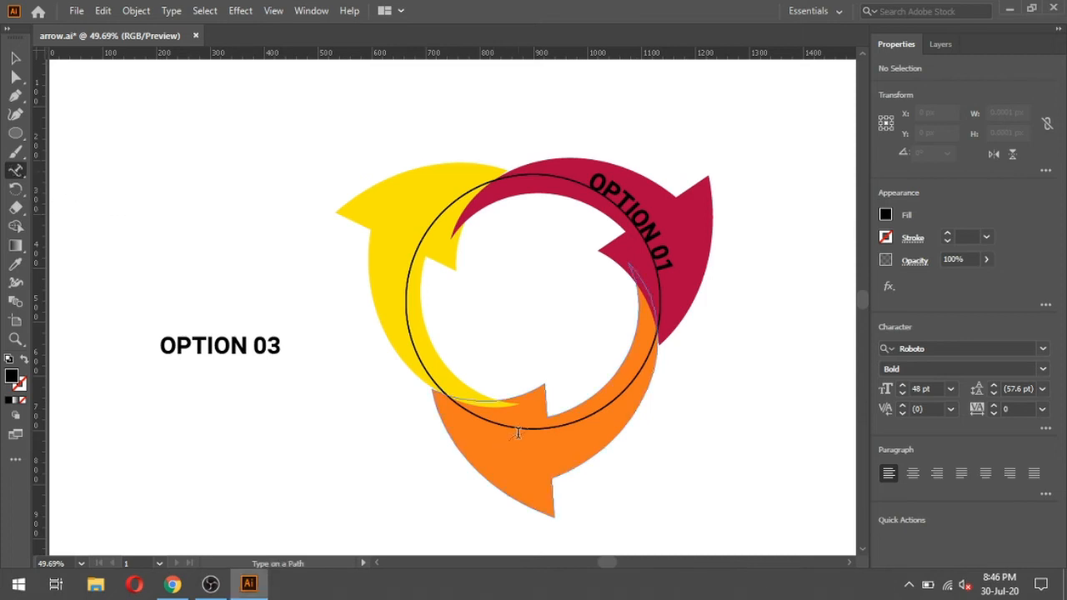
pyautogui.click(517, 432)
pyautogui.click(683, 312)
pyautogui.click(15, 57)
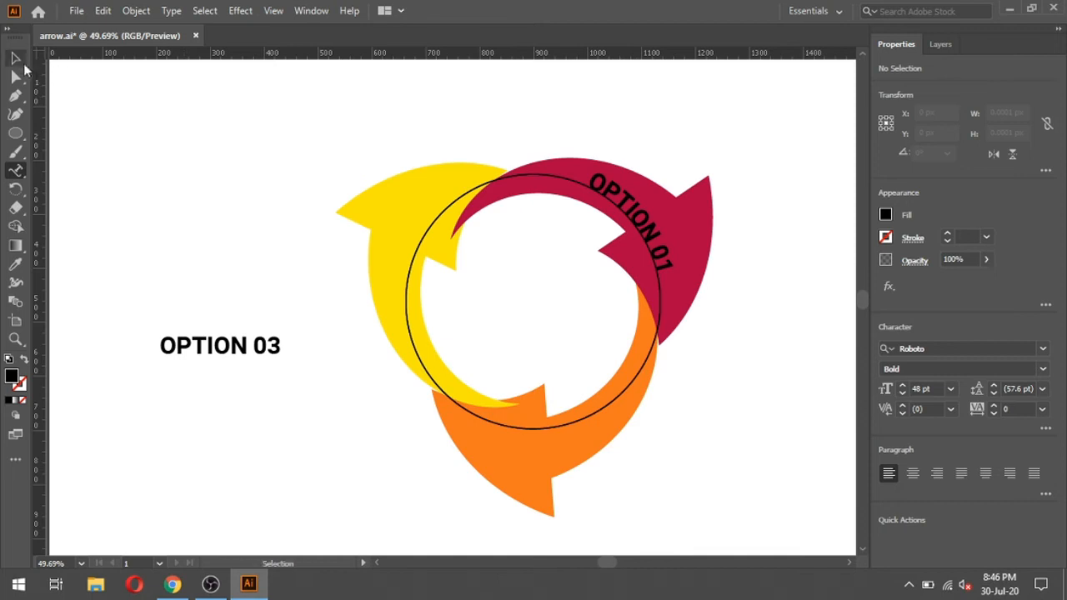
pyautogui.click(534, 429)
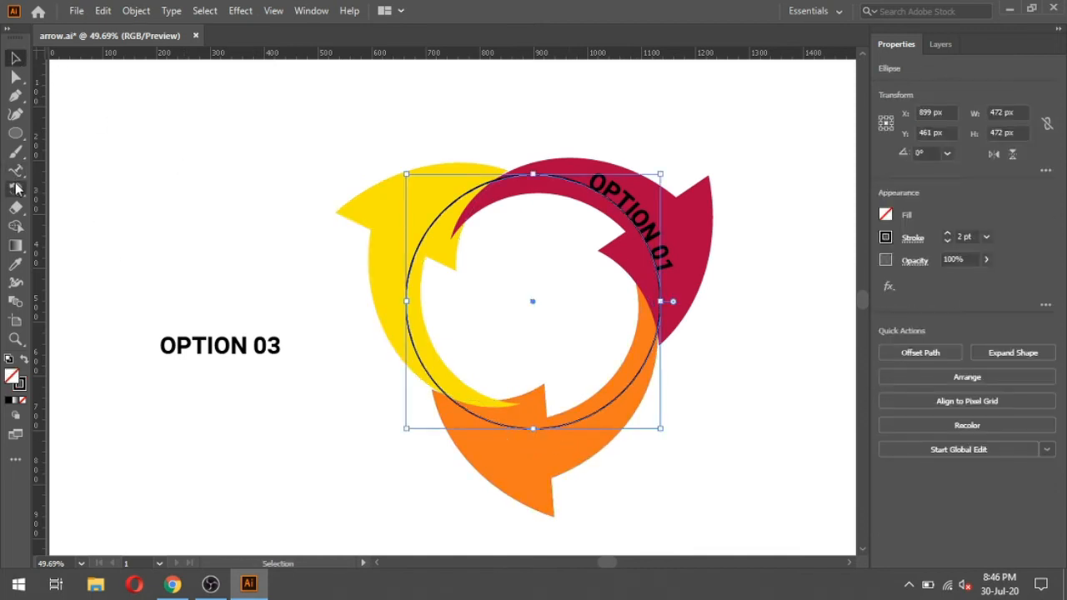
pyautogui.click(16, 189)
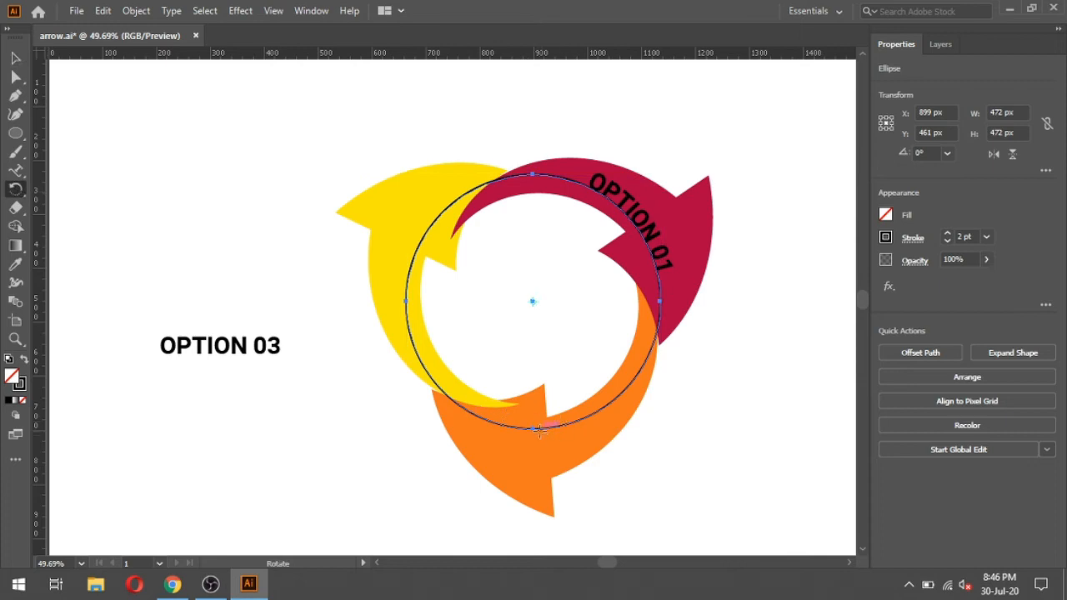
pyautogui.press('v')
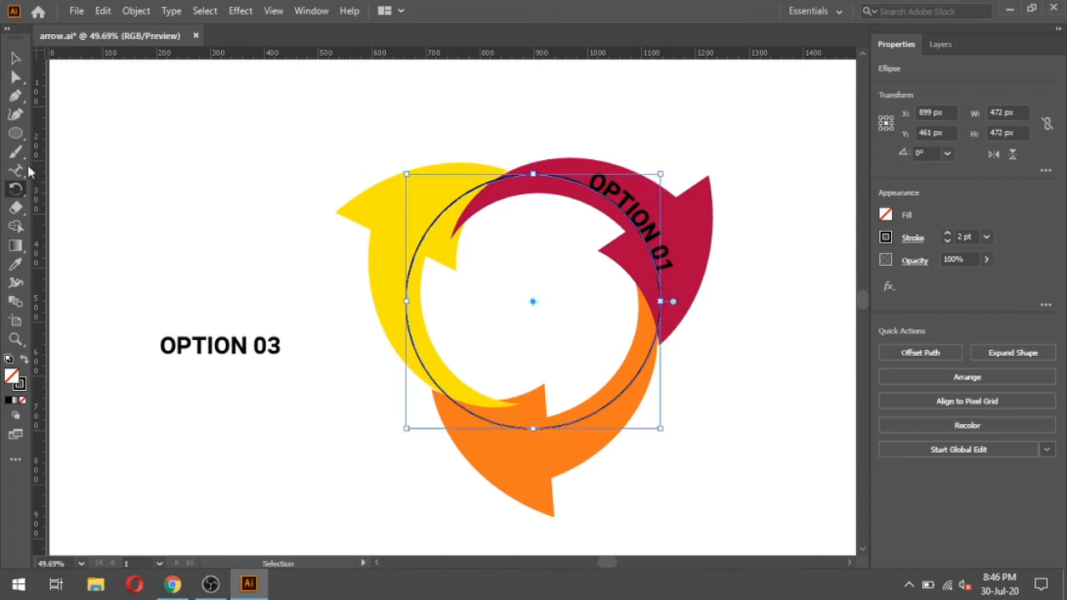
# Place the OPTION 02 text on the circle outline with Type on a Path, starting near the circle's bottom.
pyautogui.click(16, 170)
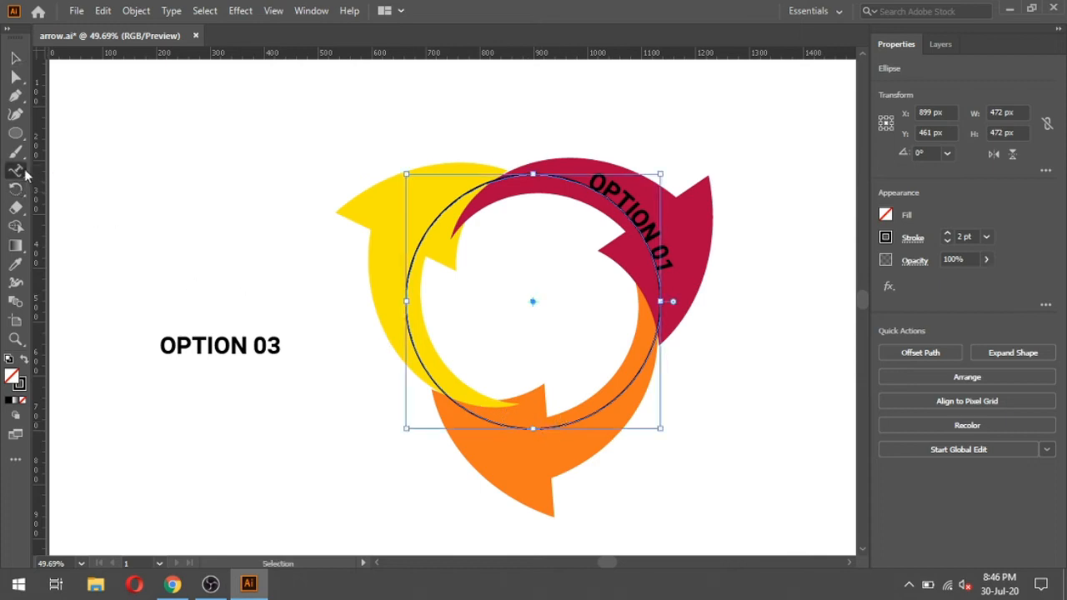
pyautogui.click(550, 431)
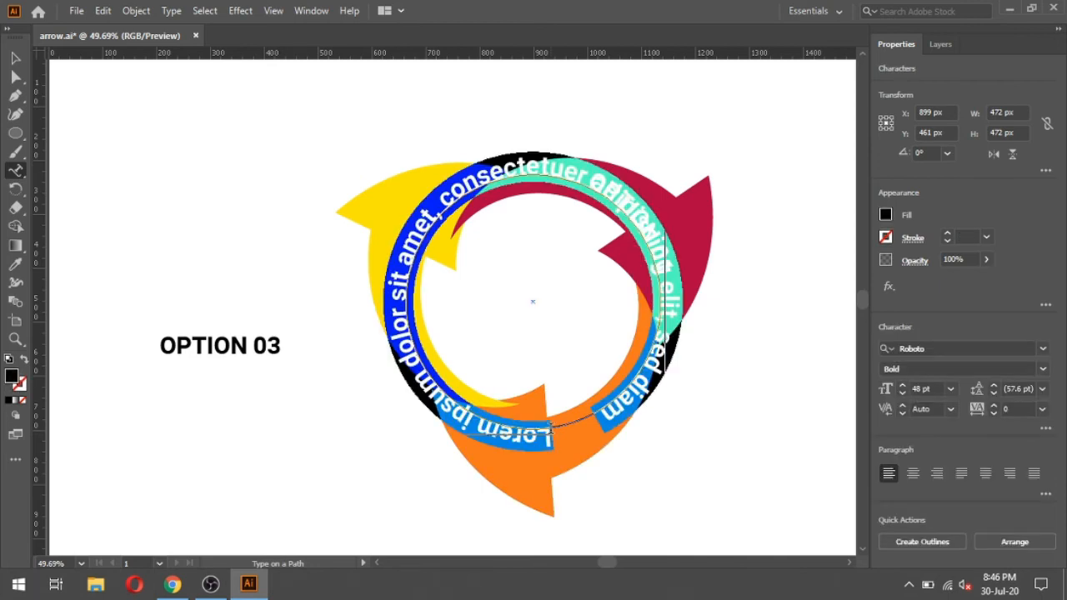
pyautogui.hotkey('ctrl', 'z')
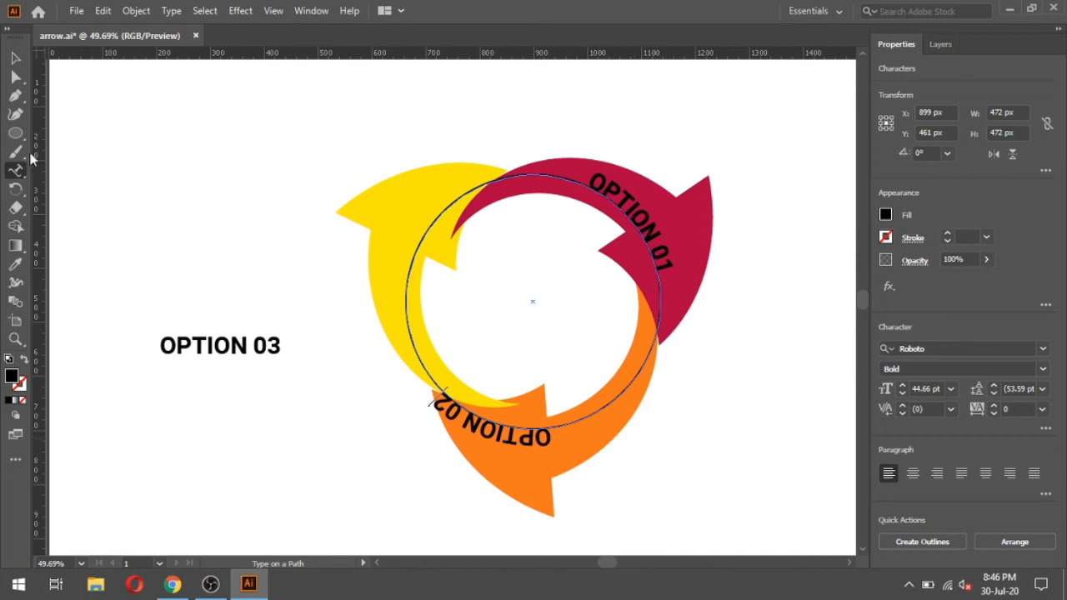
# Rotate the OPTION 02 path text about 17° counterclockwise so it sits across the orange arrow, and deselect it.
pyautogui.click(15, 57)
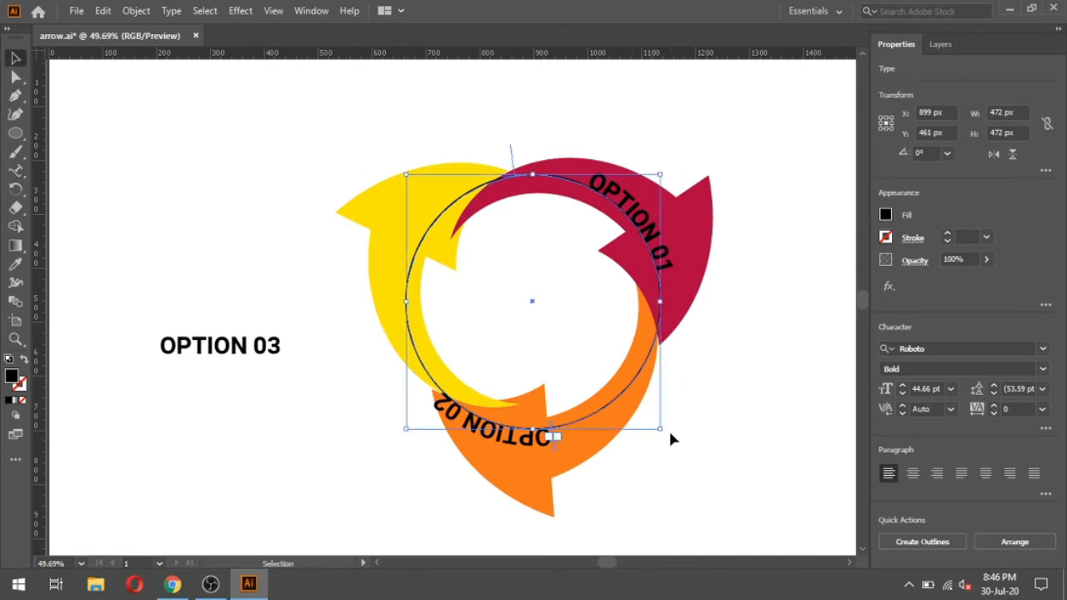
pyautogui.moveTo(669, 432); pyautogui.dragTo(704, 392)
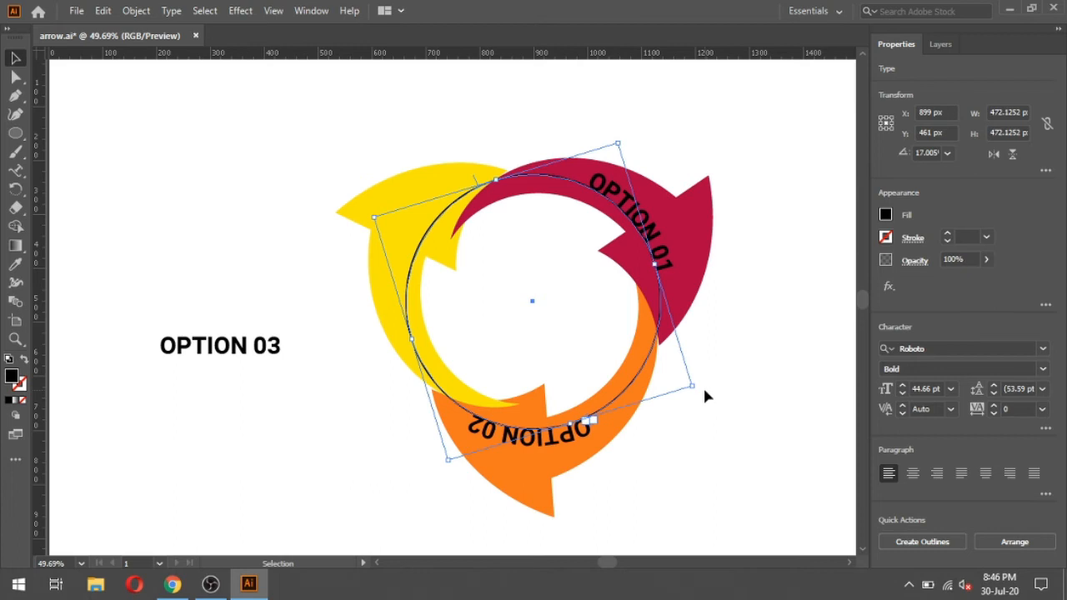
pyautogui.click(731, 352)
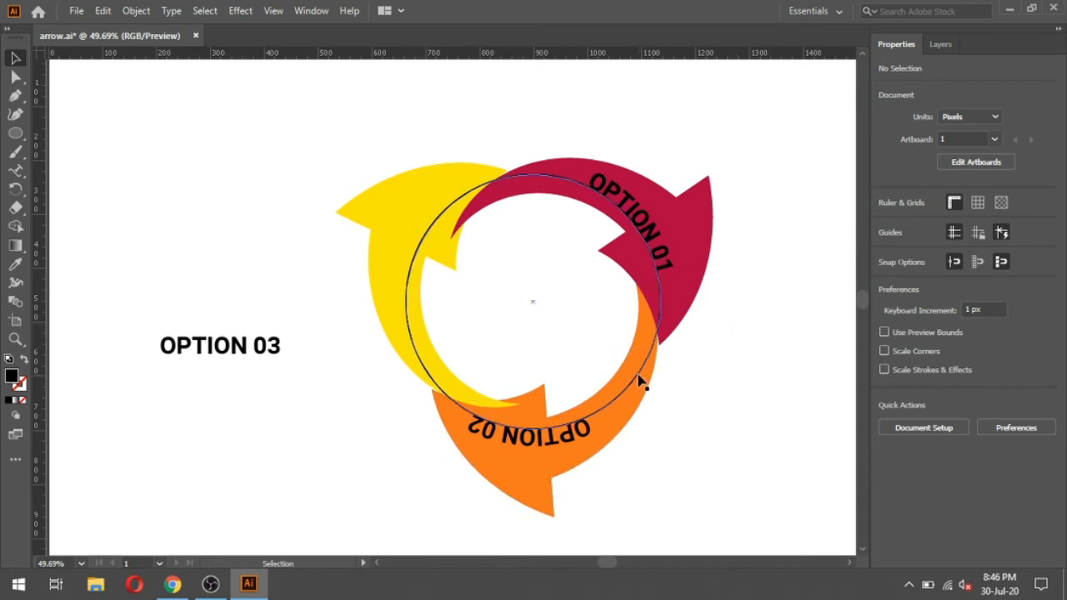
# Expand the OPTION 02 path text into outlines with Object and Fill enabled, and deselect it.
pyautogui.click(581, 443)
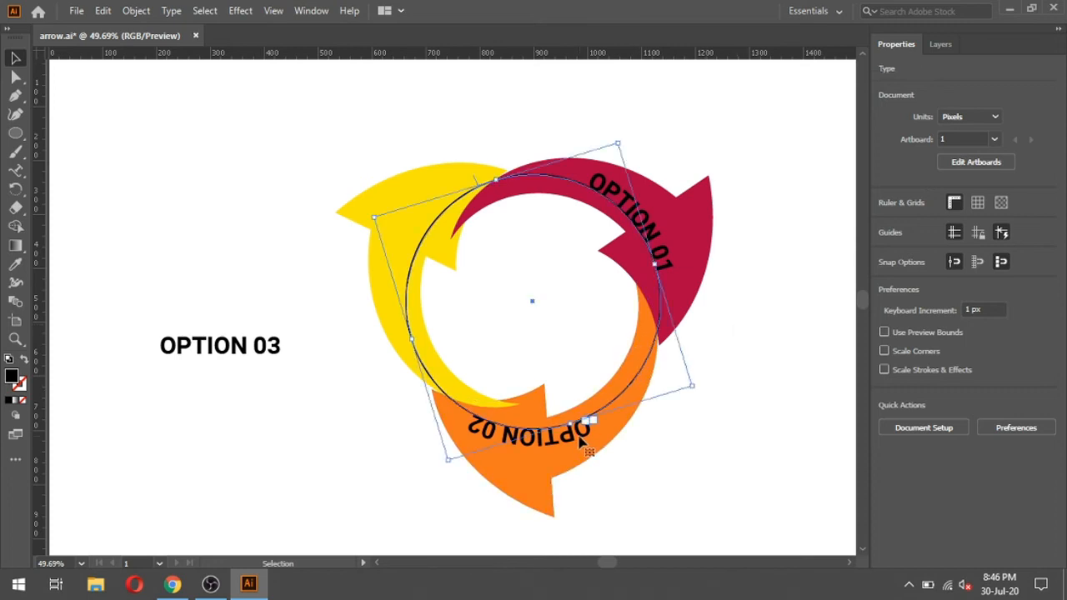
pyautogui.click(134, 11)
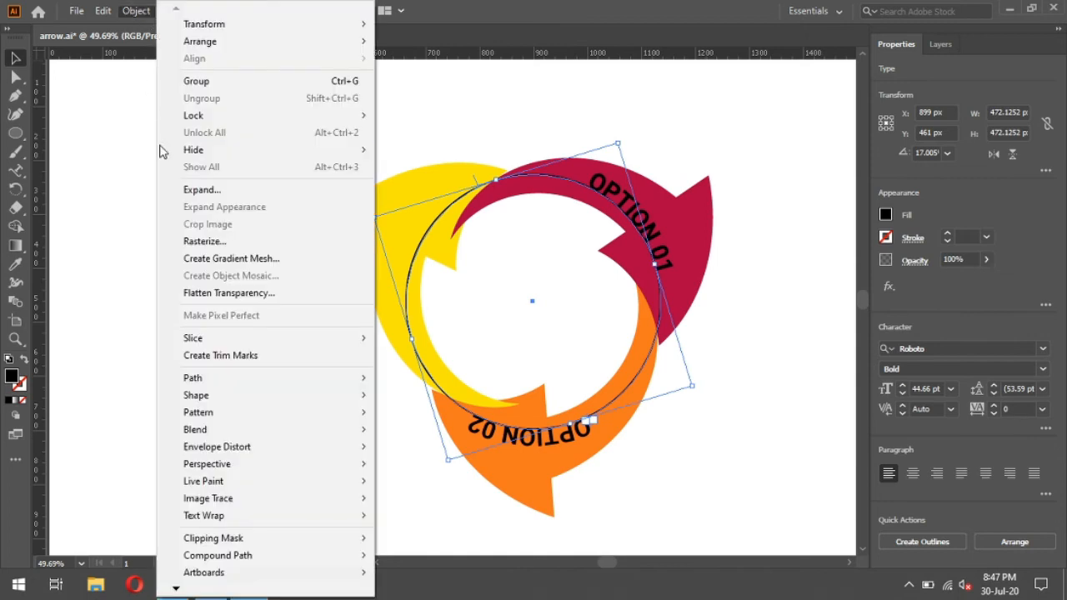
pyautogui.click(200, 190)
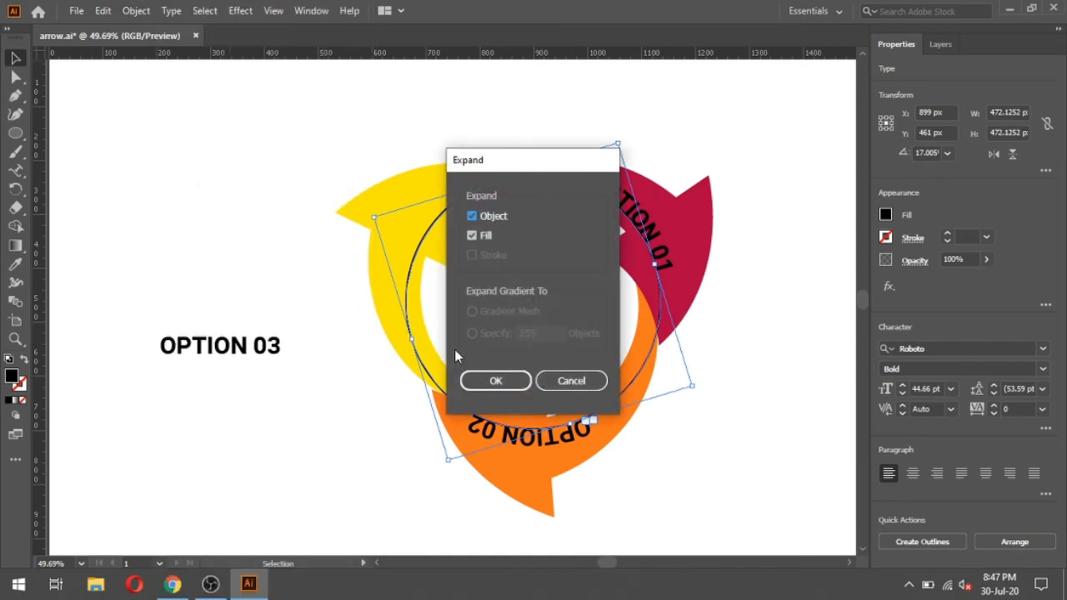
pyautogui.click(494, 380)
pyautogui.click(742, 398)
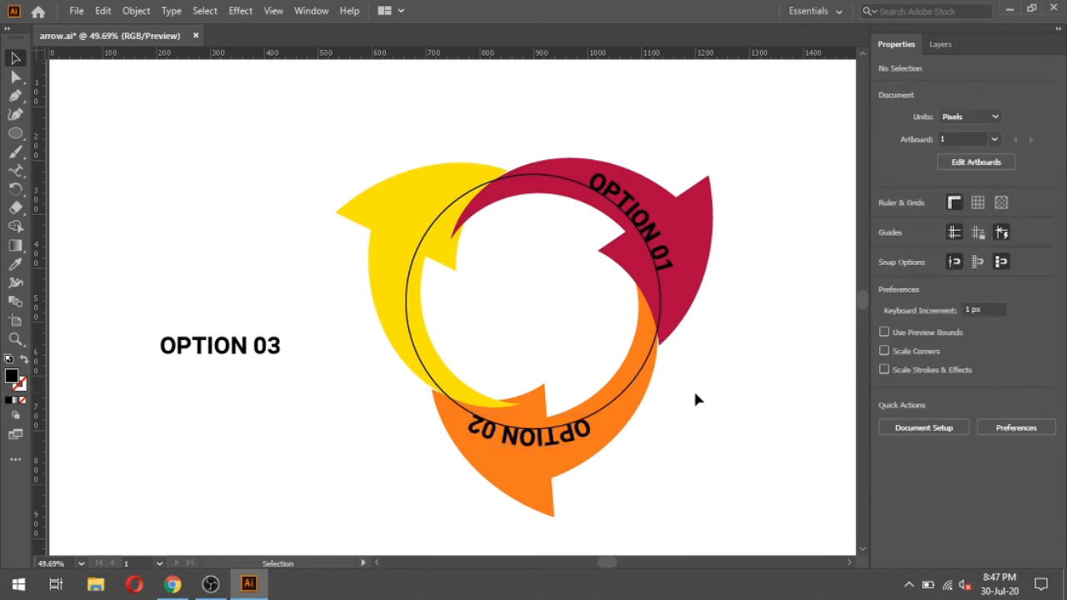
# Cut the OPTION 03 text from its position beside the arrow ring and remove the leftover text object.
pyautogui.click(275, 359)
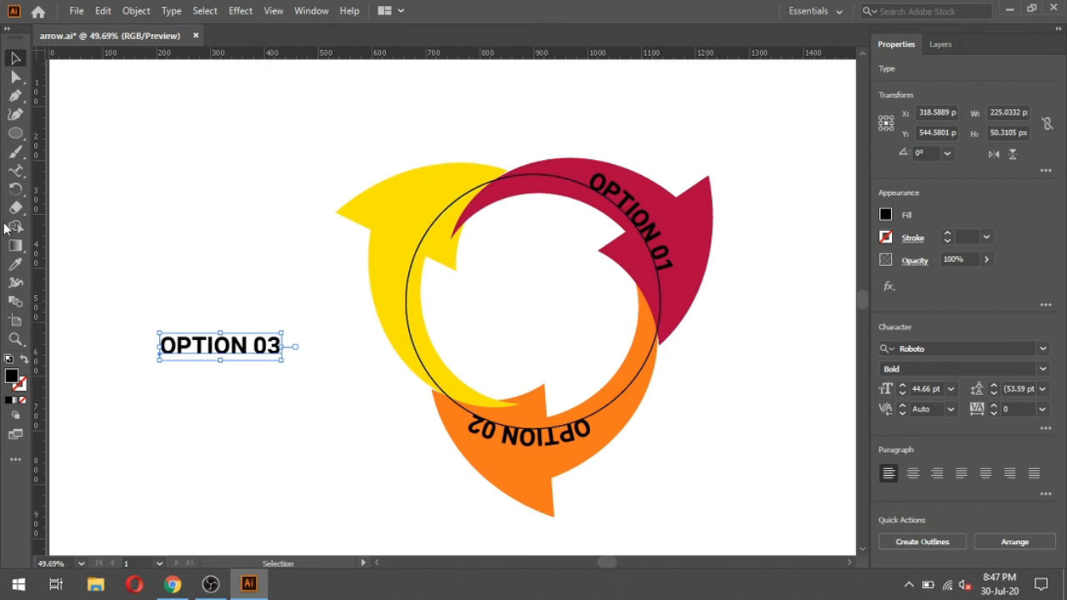
pyautogui.click(15, 170)
pyautogui.click(83, 169)
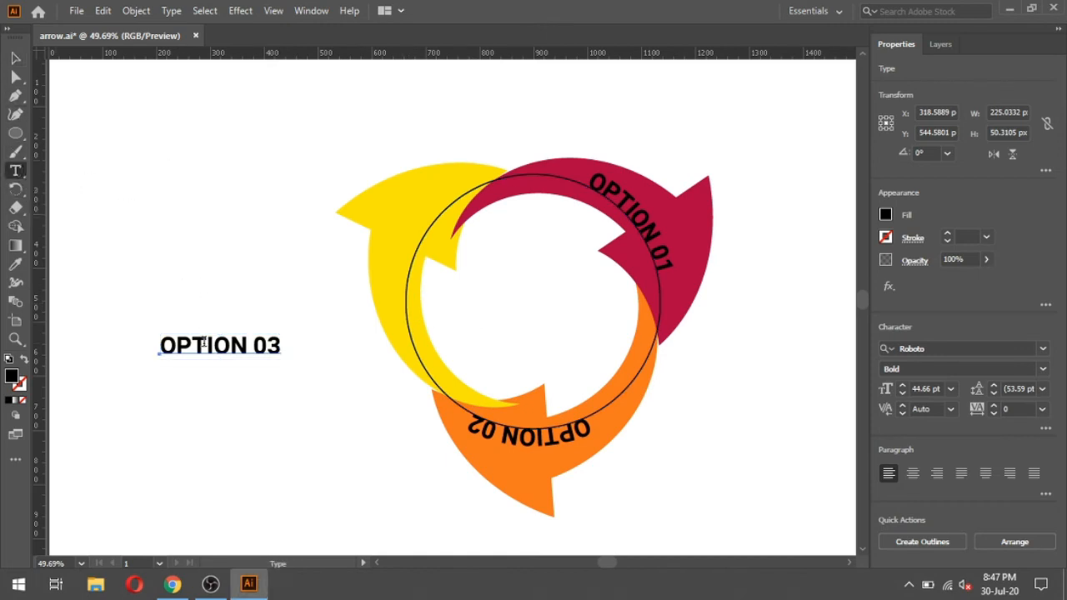
pyautogui.tripleClick(226, 361)
pyautogui.press('BackSpace')
pyautogui.click(16, 58)
pyautogui.press('Delete')
# Place the OPTION 03 text on the circle outline with Type on a Path, starting at the circle's upper-left part.
pyautogui.click(417, 248)
pyautogui.click(15, 170)
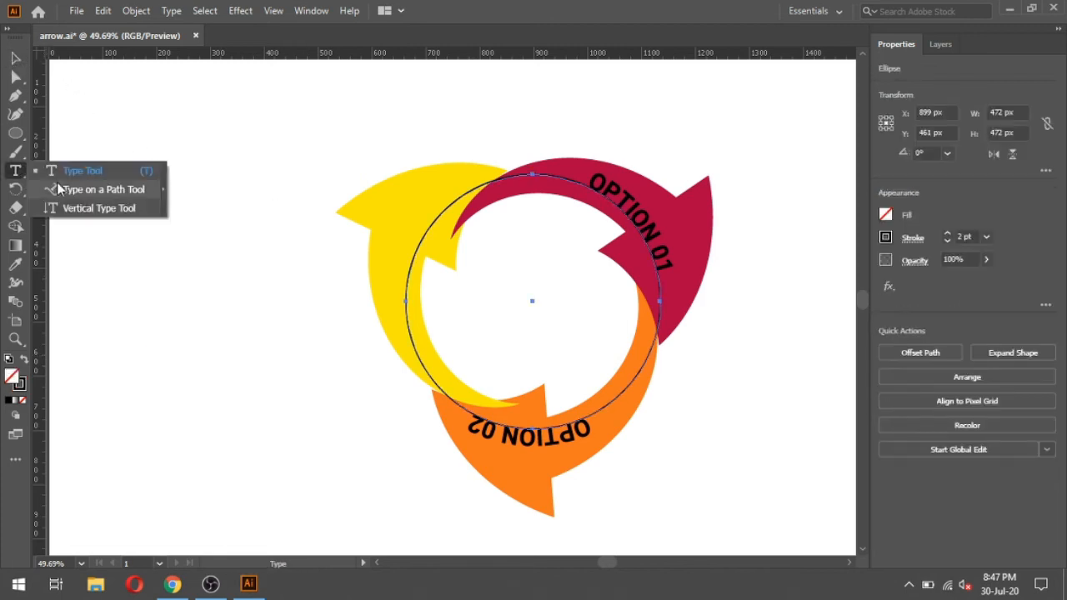
pyautogui.click(76, 192)
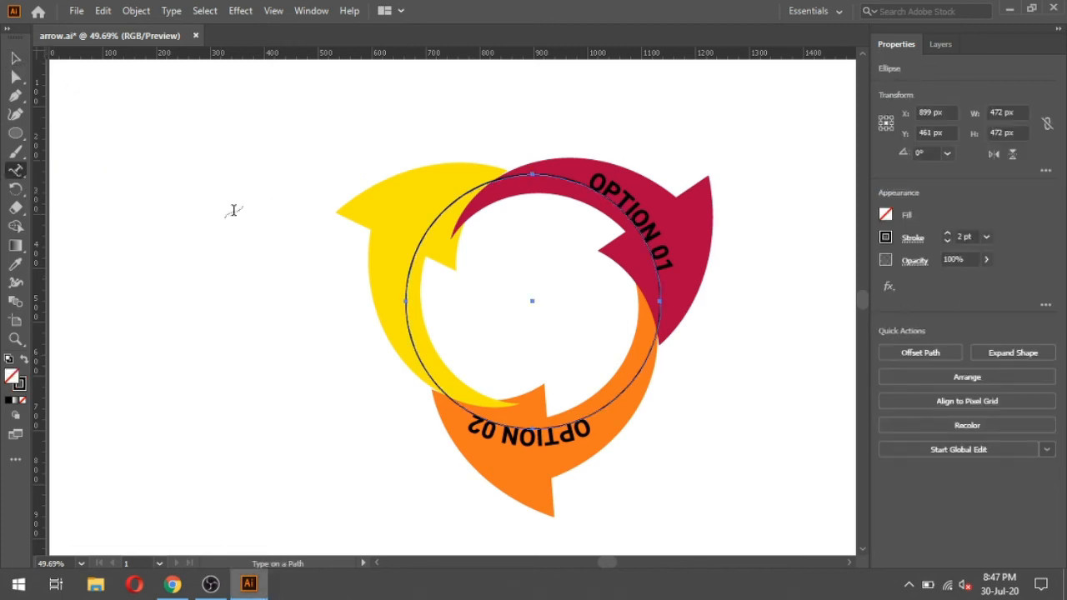
pyautogui.click(422, 235)
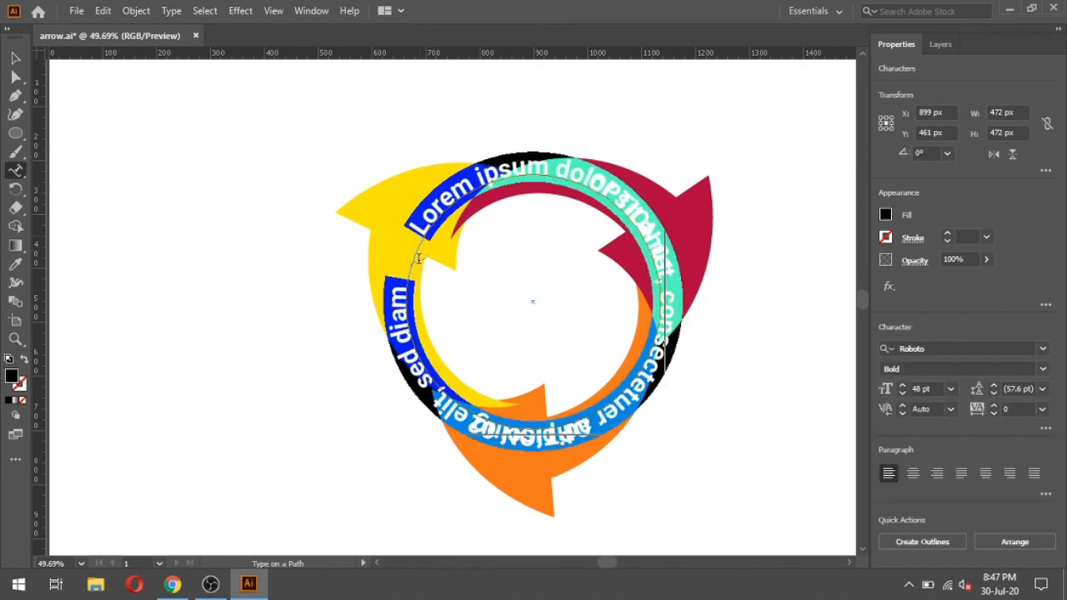
pyautogui.hotkey('ctrl', 'z')
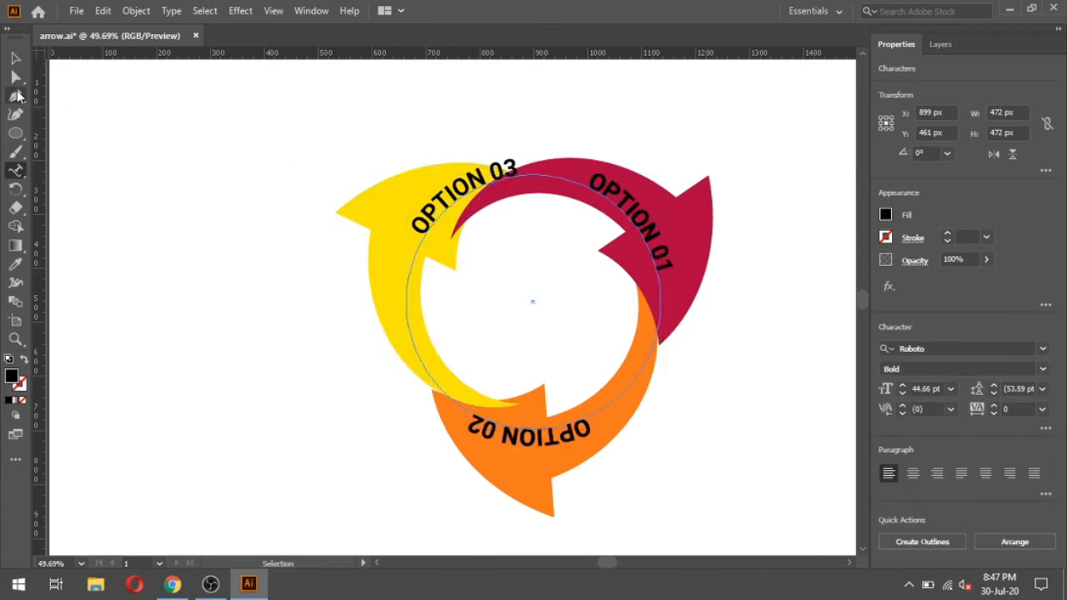
# Rotate the OPTION 03 path text about 22° counterclockwise so it sits across the yellow arrow, and deselect it.
pyautogui.click(15, 58)
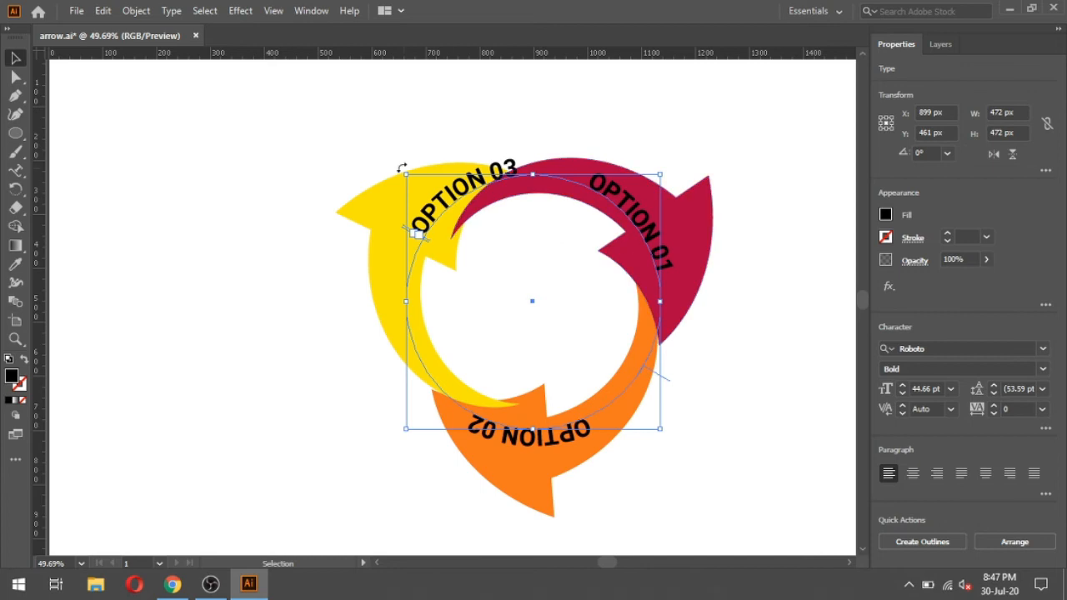
pyautogui.moveTo(398, 167); pyautogui.dragTo(363, 229)
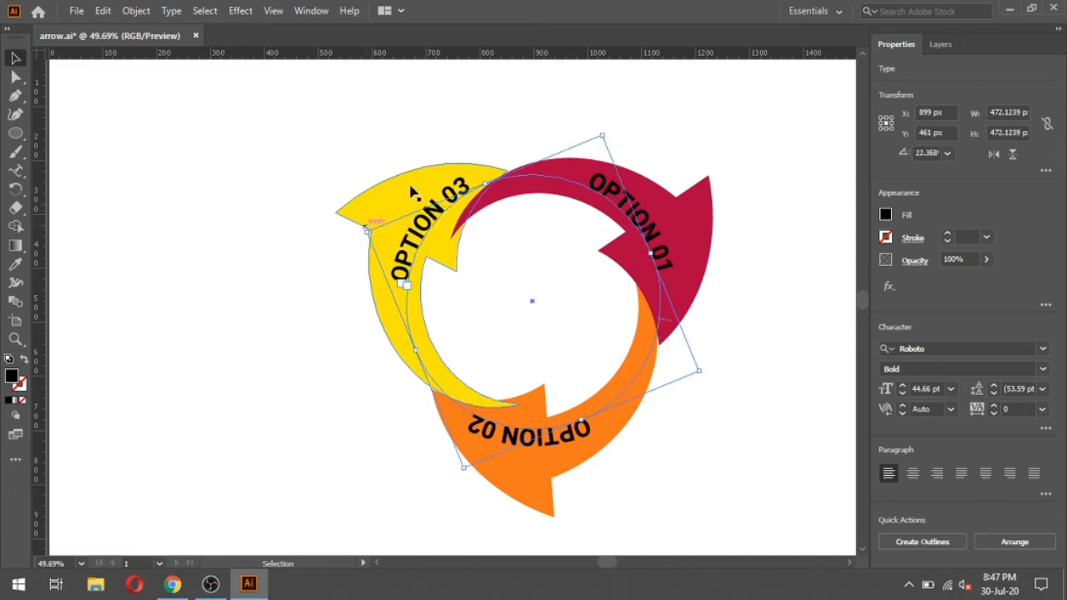
pyautogui.click(512, 147)
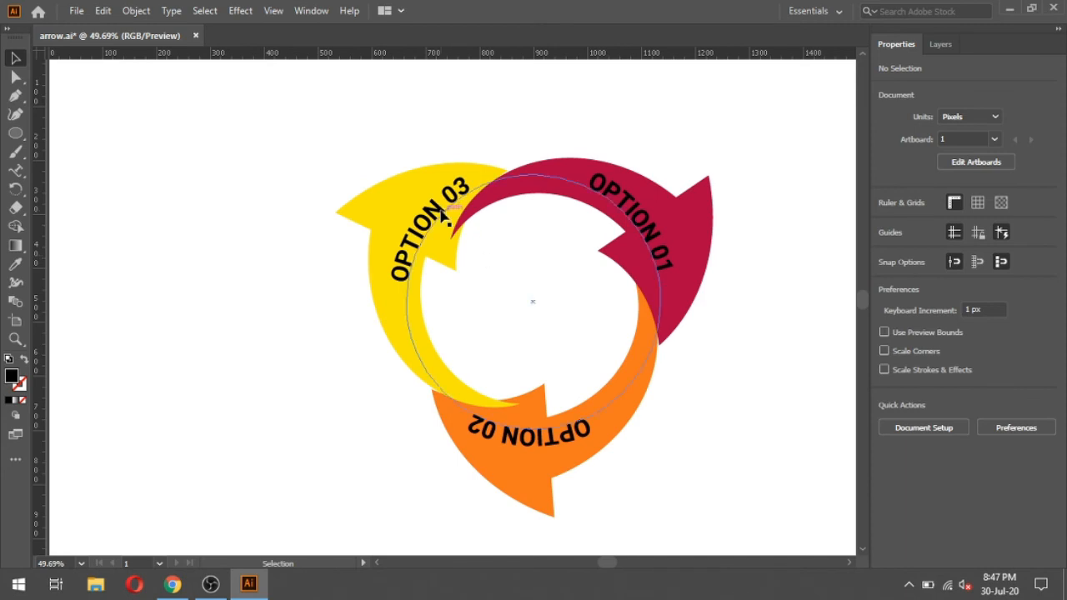
# Expand the OPTION 03 path text into outlines and deselect it.
pyautogui.click(469, 233)
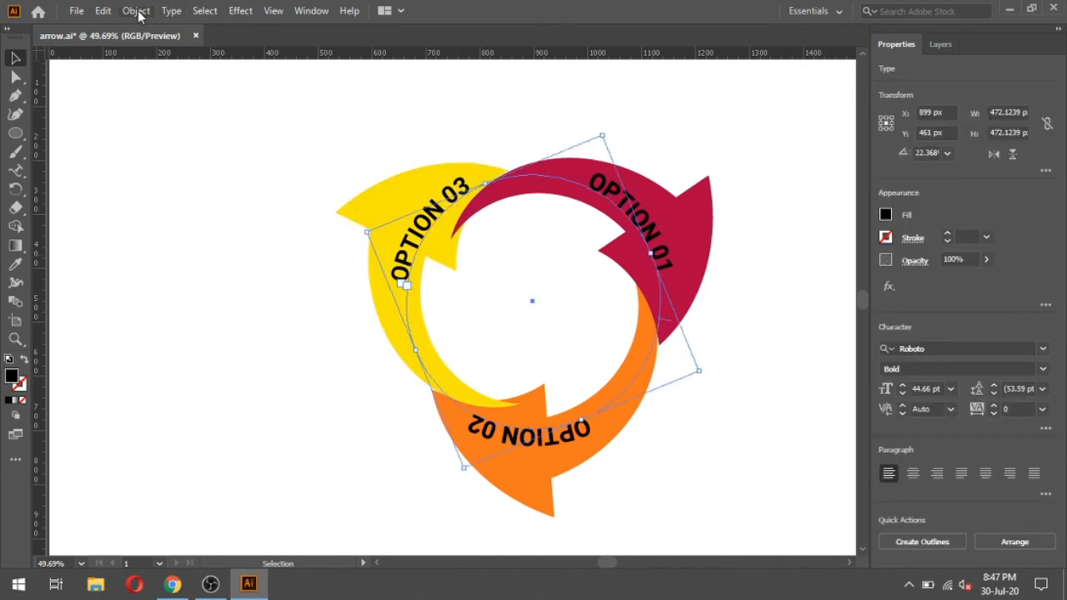
pyautogui.click(136, 10)
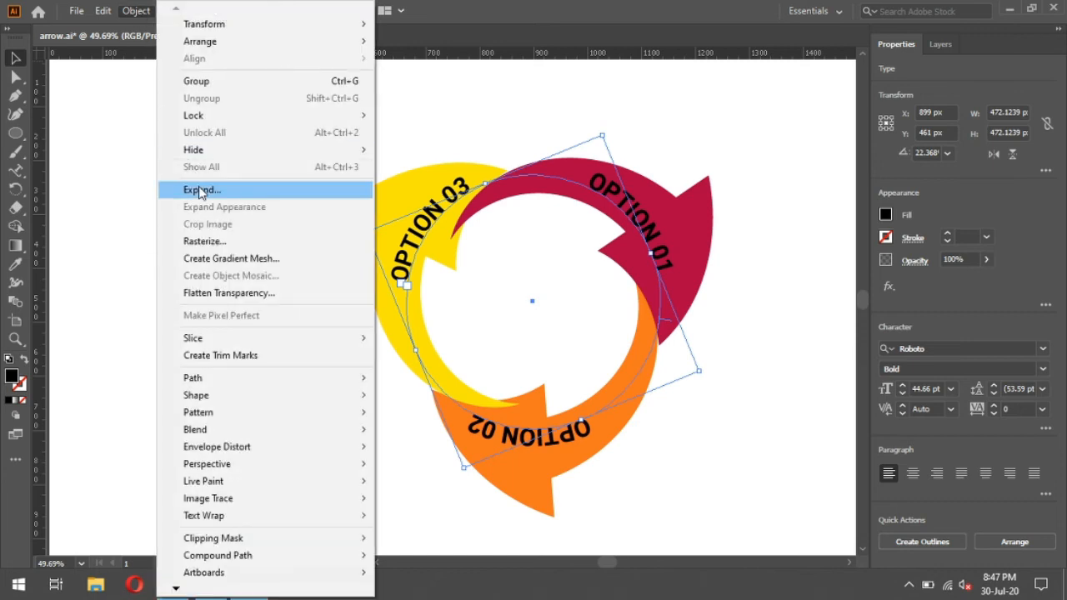
pyautogui.click(200, 191)
pyautogui.click(493, 379)
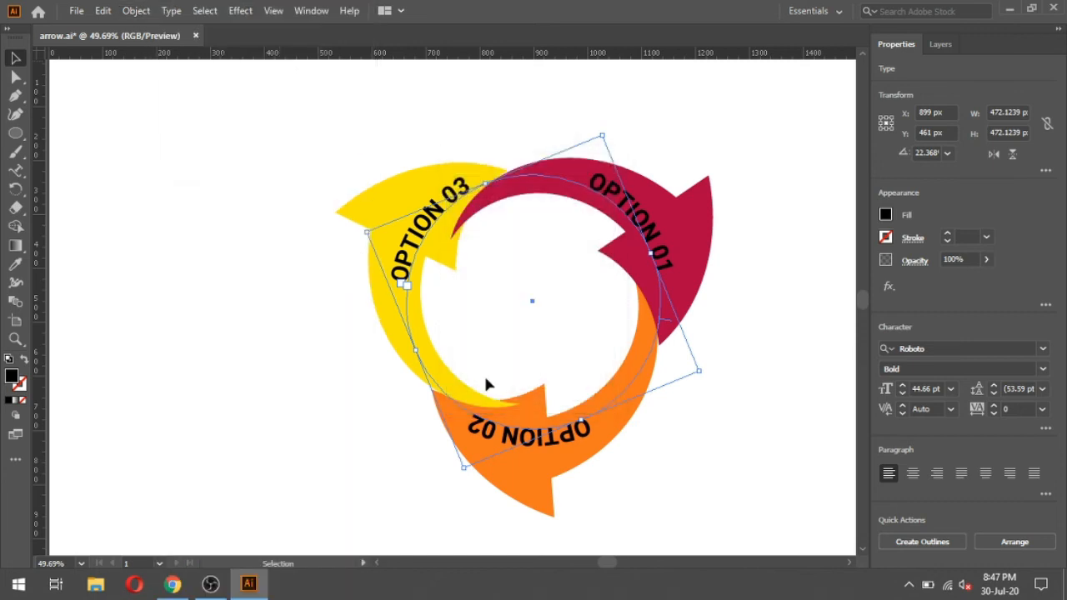
pyautogui.click(233, 340)
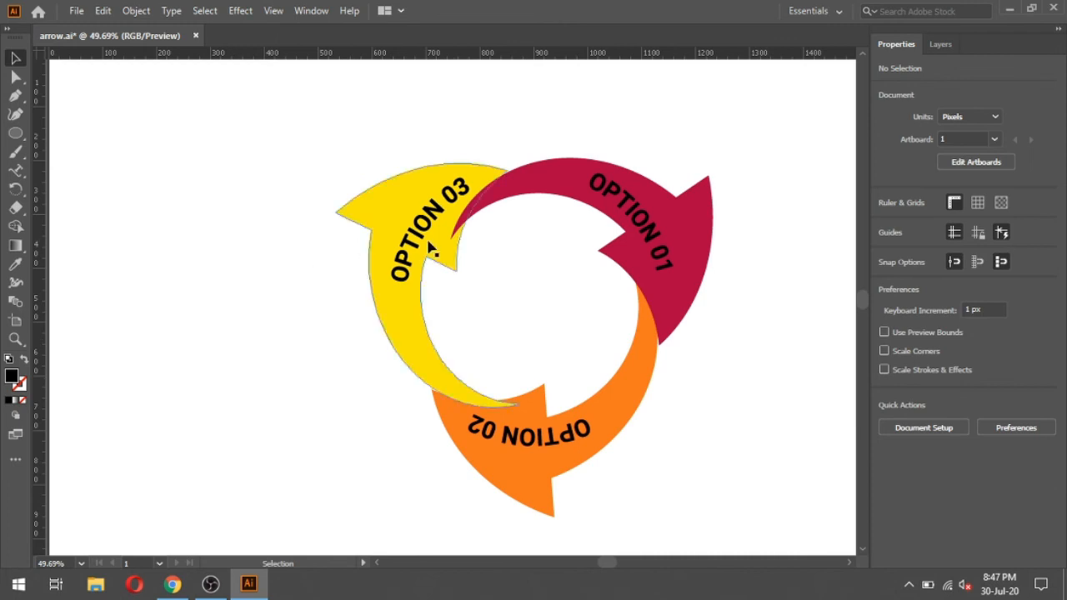
# Fill all three OPTION labels with dark grey R=51 G=51 B=51.
pyautogui.click(433, 216)
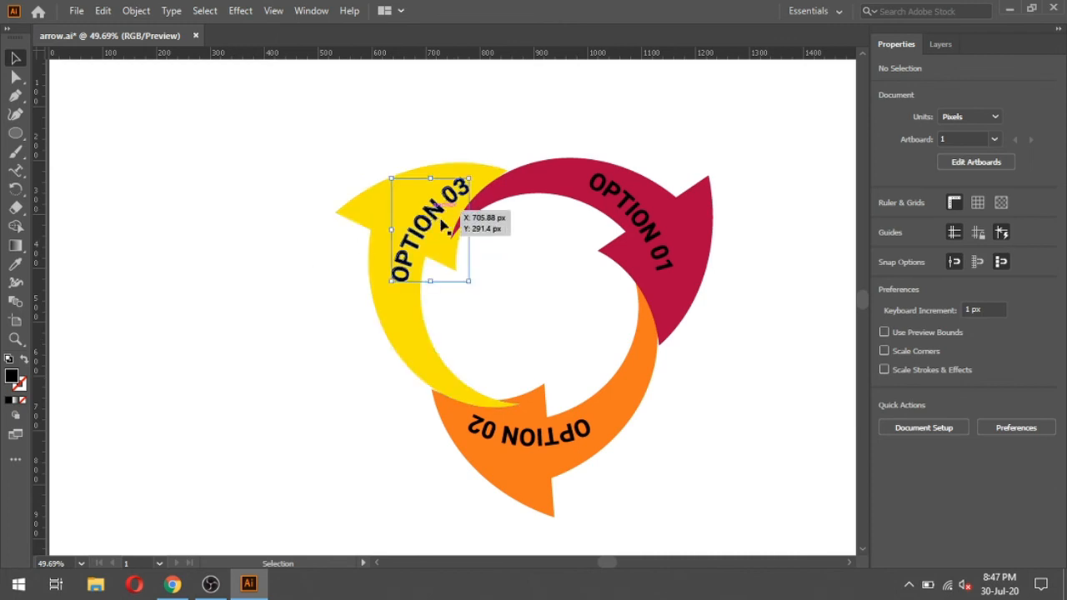
pyautogui.keyDown('shift'); pyautogui.click(649, 219); pyautogui.keyUp('shift')
pyautogui.keyDown('shift'); pyautogui.click(557, 444); pyautogui.keyUp('shift')
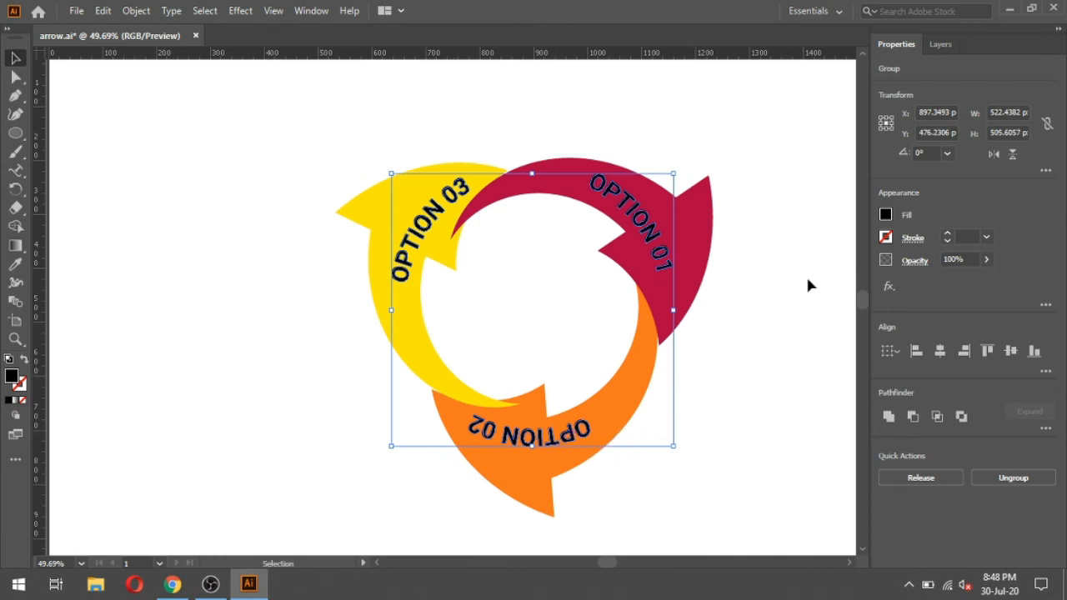
pyautogui.click(886, 215)
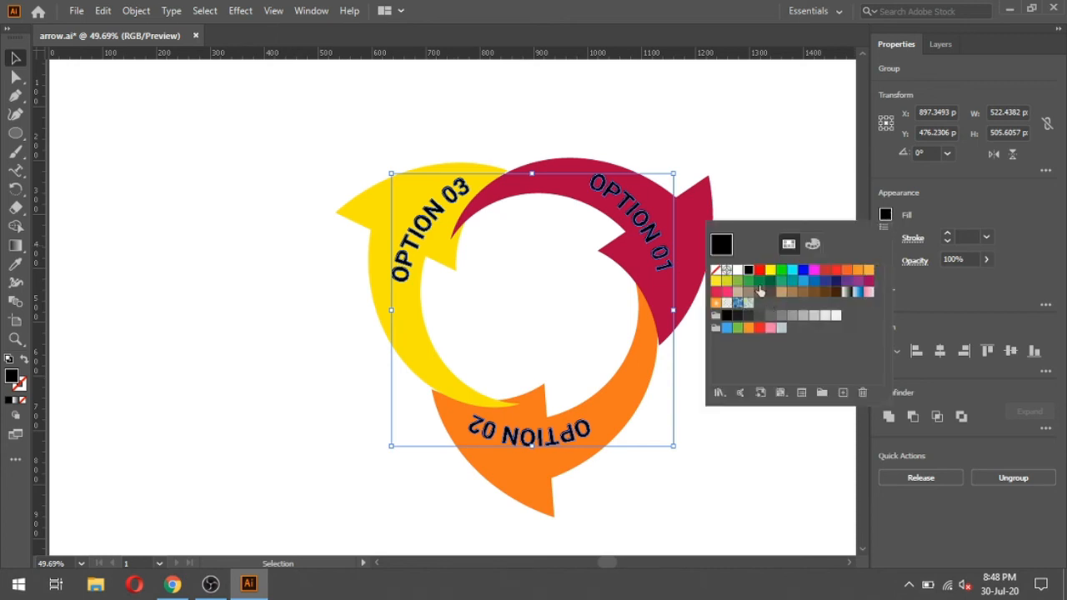
pyautogui.click(750, 317)
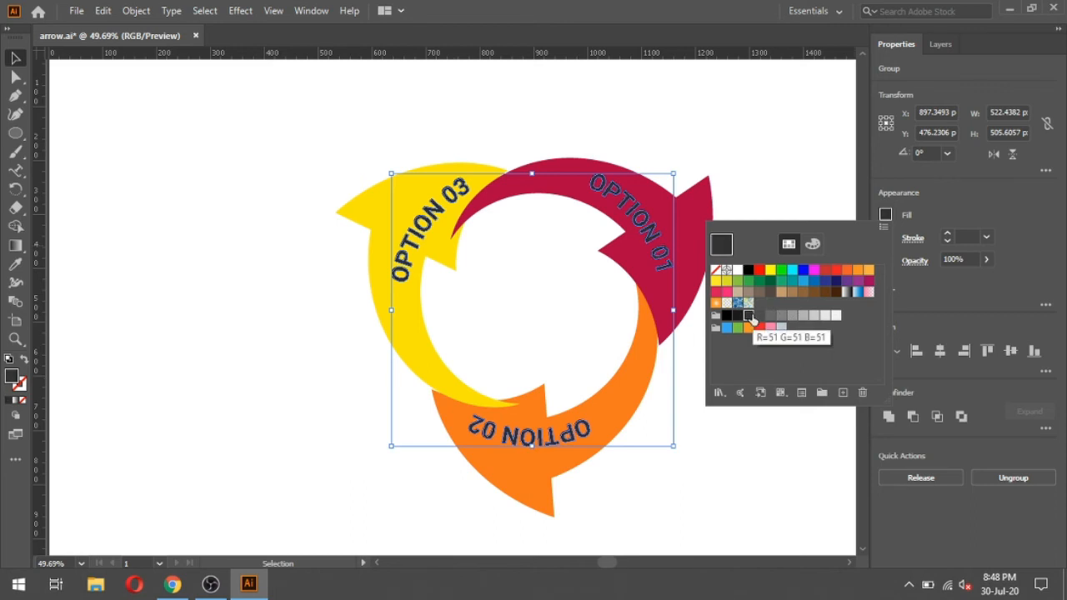
pyautogui.click(637, 104)
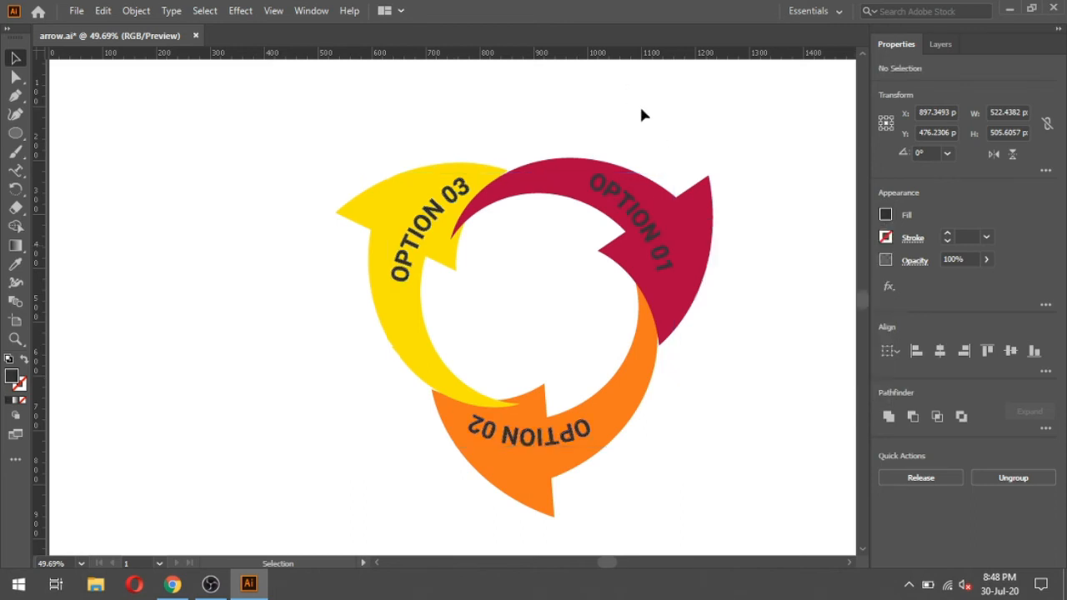
# Apply a 3D Extrude & Bevel effect to the three arrows with Off-Axis Front position and 50 pt depth.
pyautogui.click(693, 252)
pyautogui.keyDown('shift'); pyautogui.click(634, 399); pyautogui.keyUp('shift')
pyautogui.keyDown('shift'); pyautogui.click(388, 220); pyautogui.keyUp('shift')
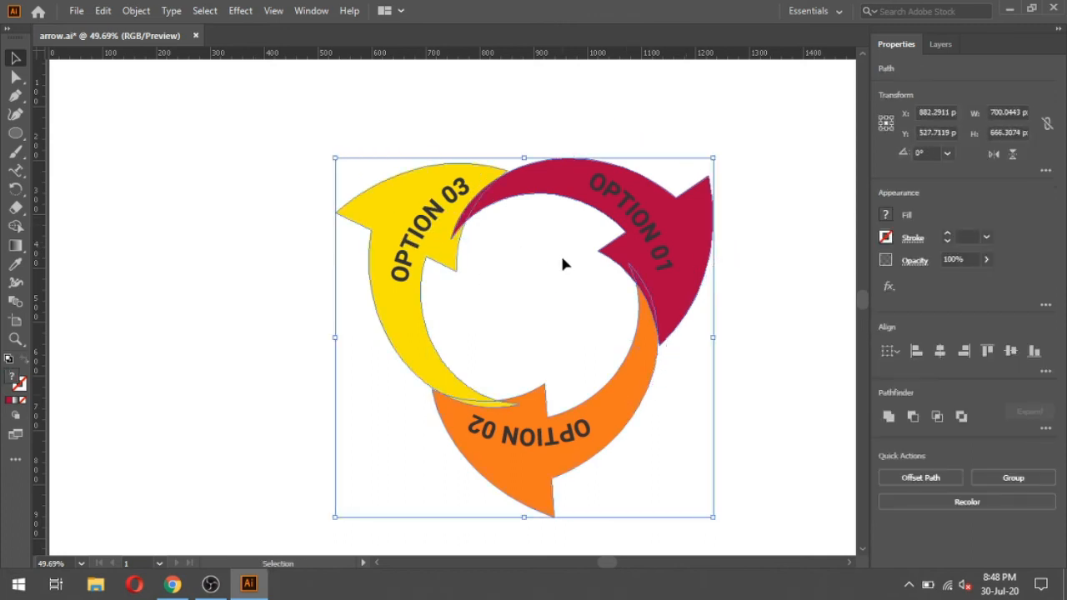
pyautogui.click(240, 11)
pyautogui.moveTo(280, 101)
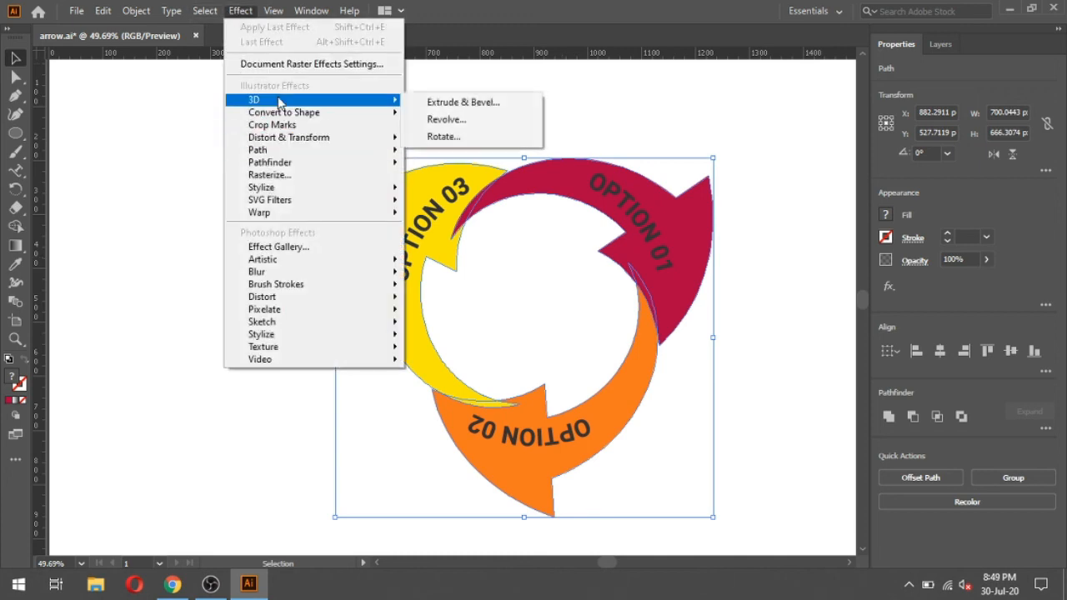
pyautogui.click(461, 104)
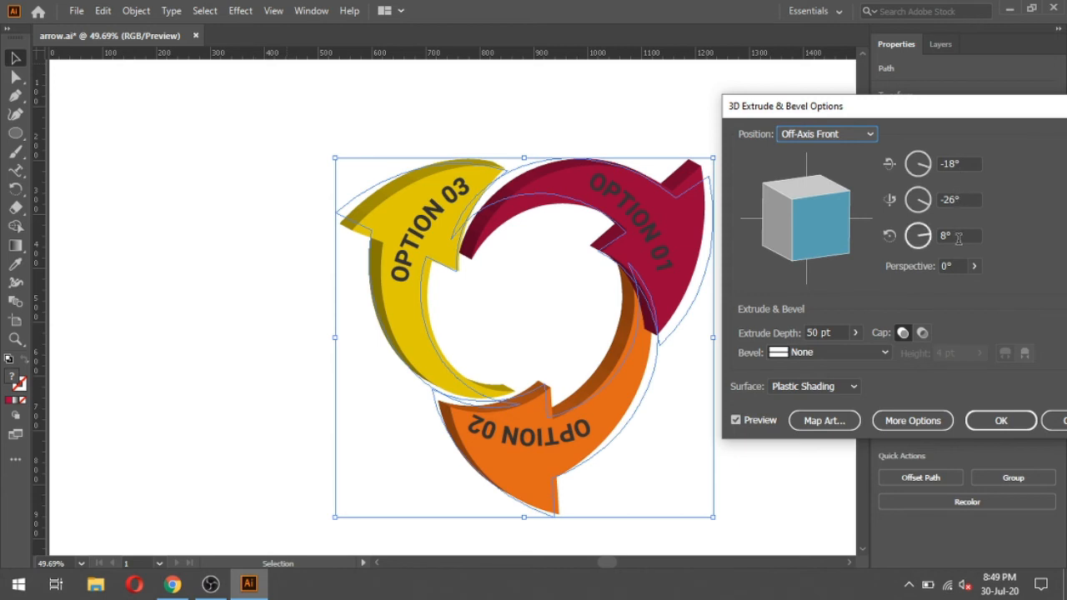
pyautogui.click(1001, 421)
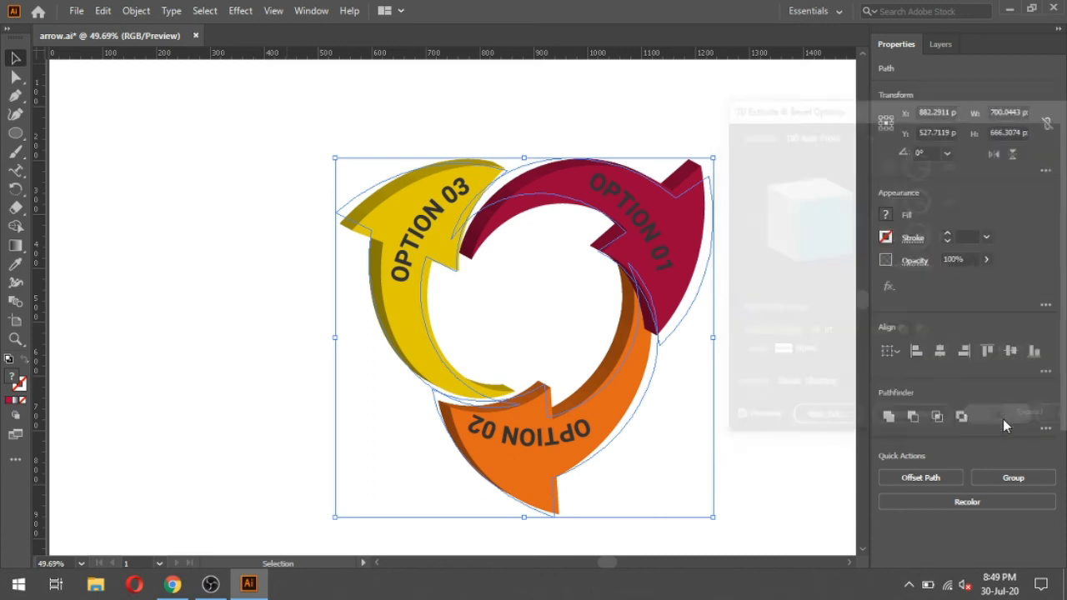
pyautogui.click(722, 302)
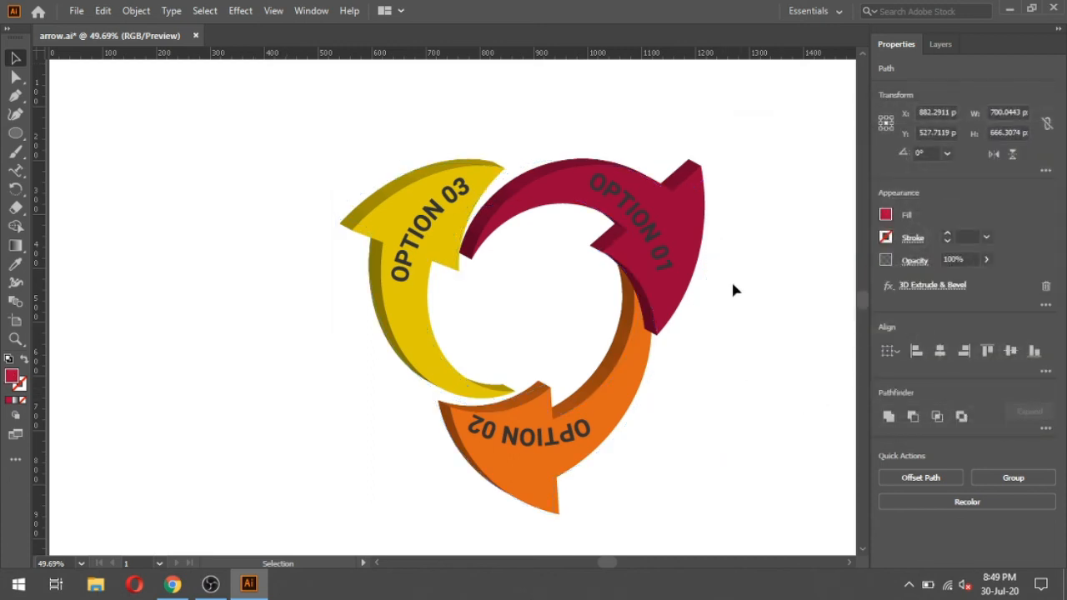
# Apply a 3D Extrude & Bevel effect to the three OPTION labels with Off-Axis Front position and 10 pt depth, and deselect them.
pyautogui.click(648, 242)
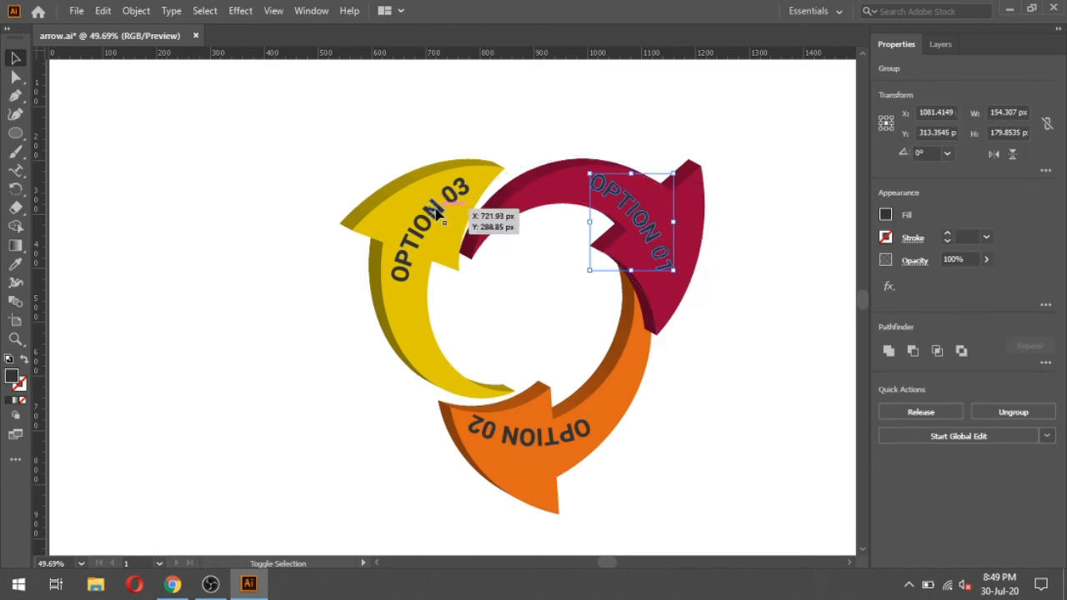
pyautogui.keyDown('shift'); pyautogui.click(456, 238); pyautogui.keyUp('shift')
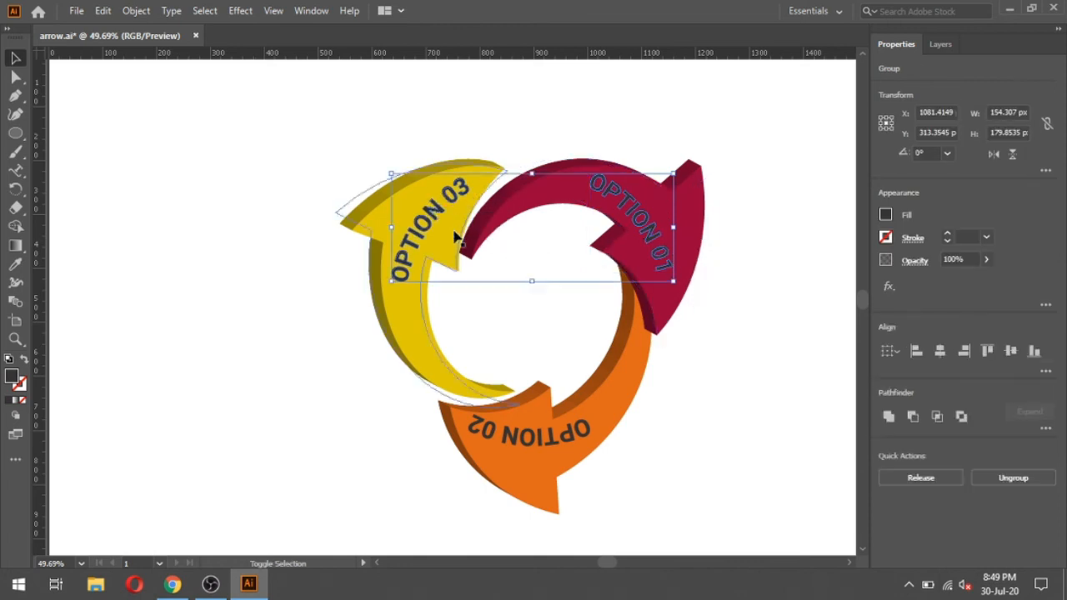
pyautogui.keyDown('shift'); pyautogui.click(546, 446); pyautogui.keyUp('shift')
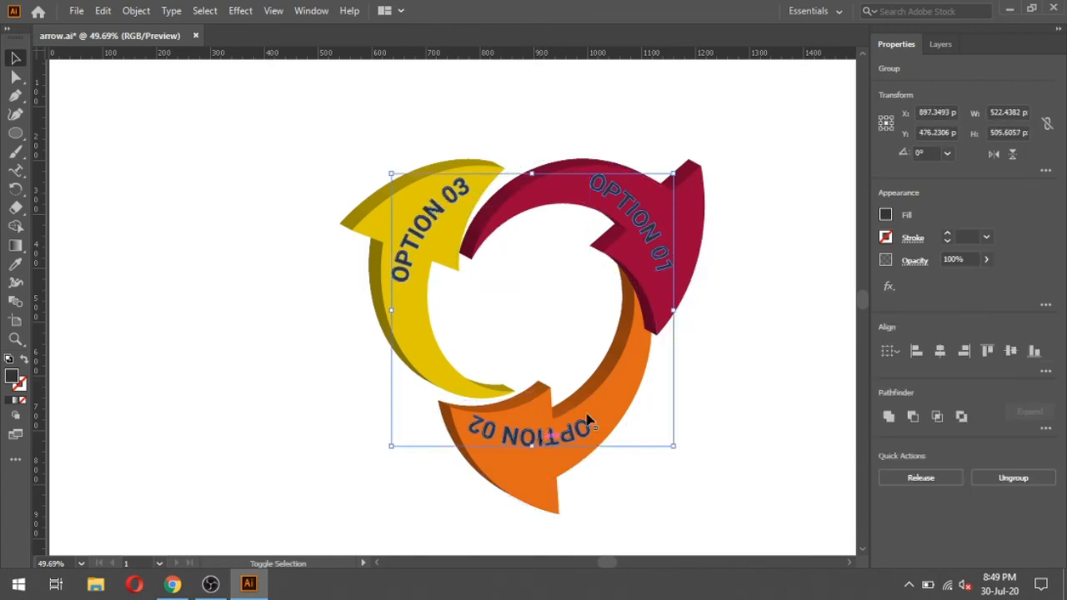
pyautogui.click(246, 12)
pyautogui.moveTo(398, 100)
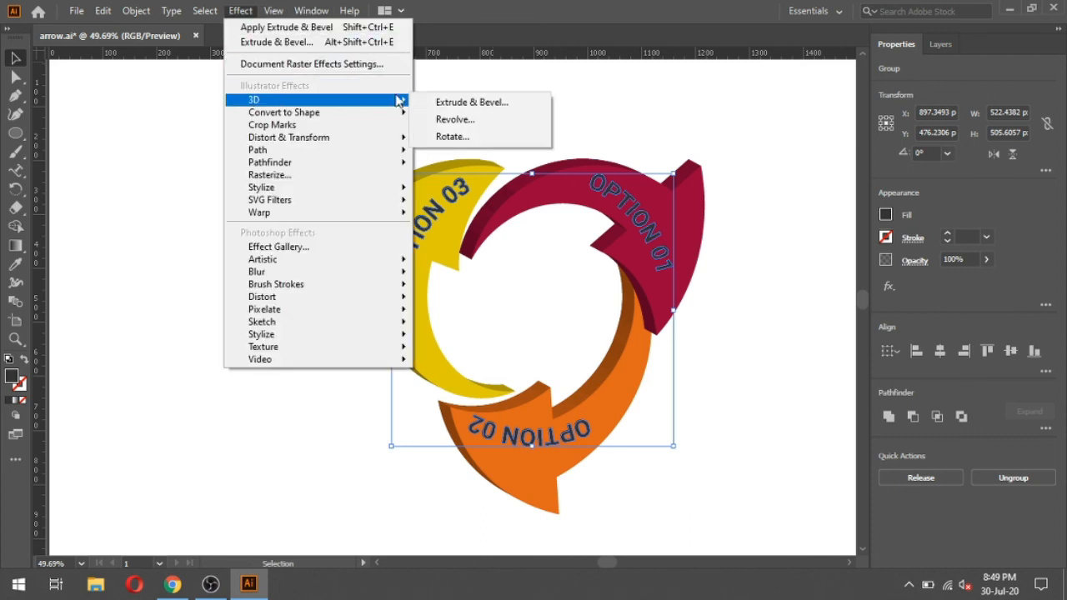
pyautogui.click(452, 101)
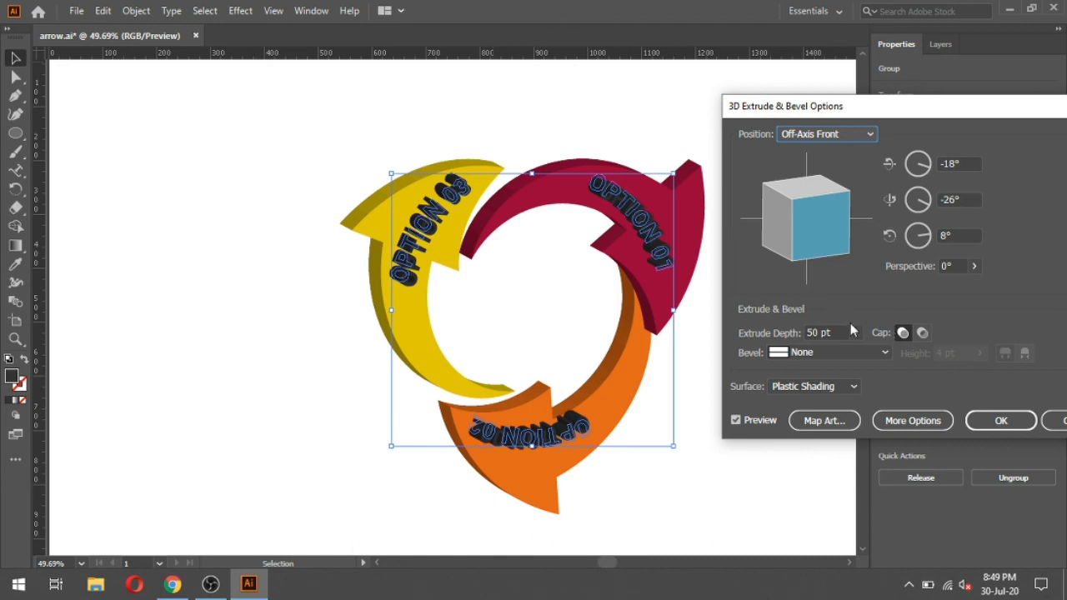
pyautogui.click(830, 332)
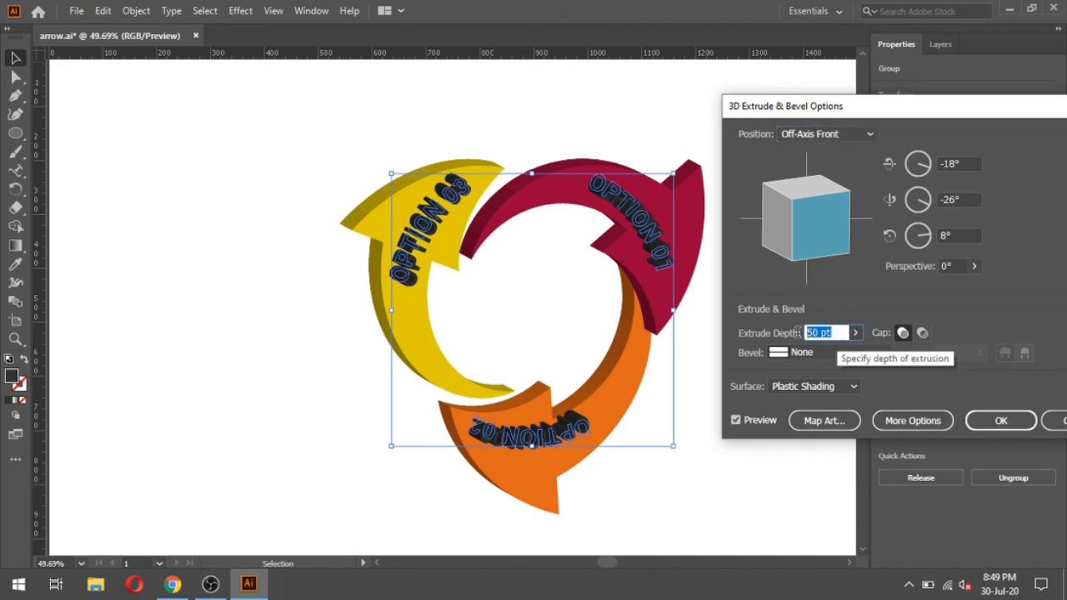
pyautogui.write('10')
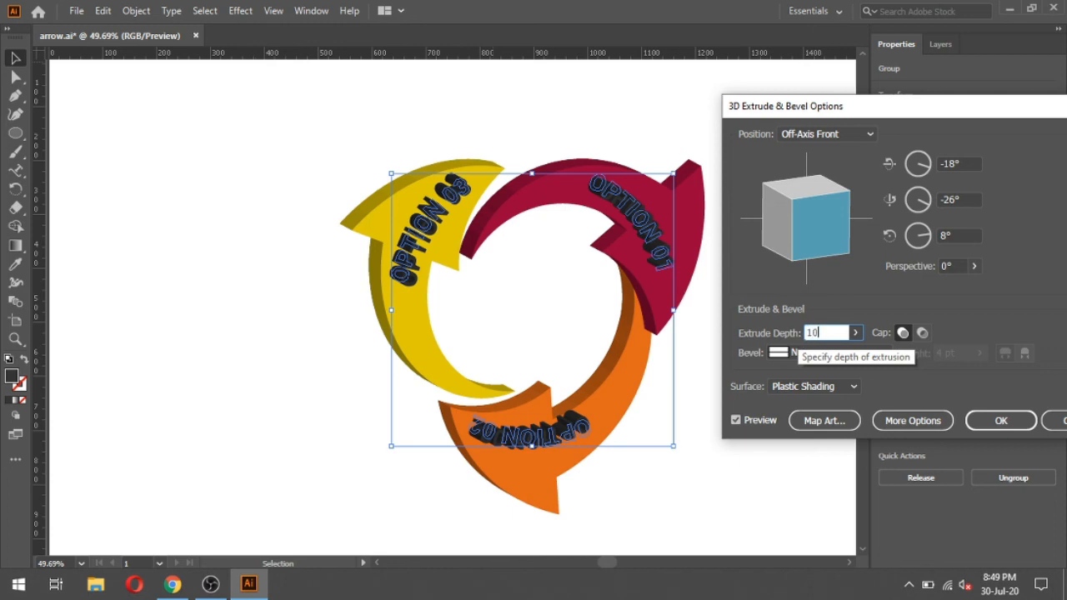
pyautogui.click(955, 236)
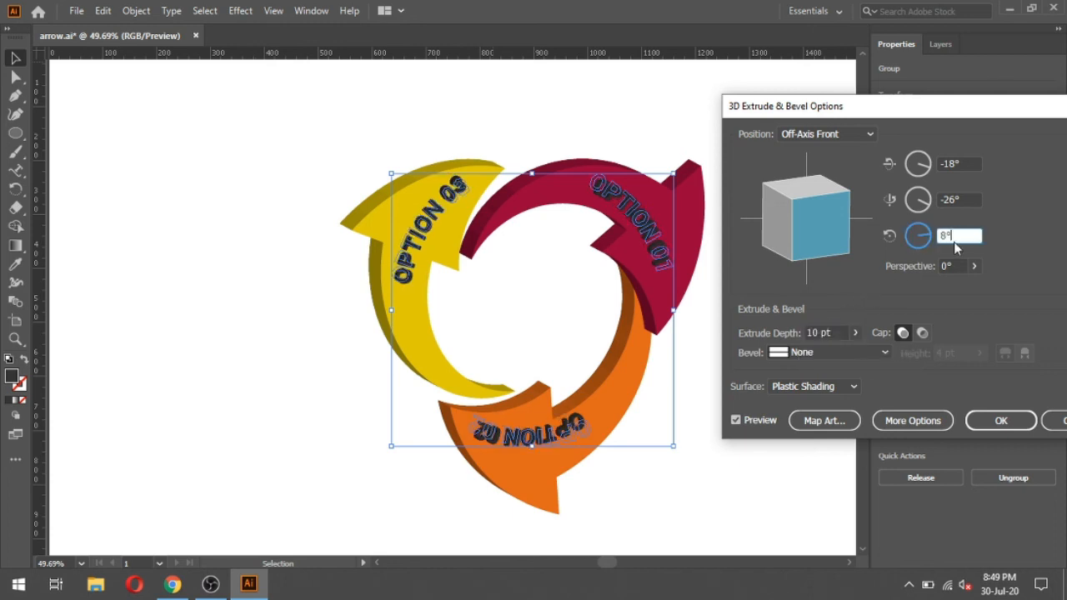
pyautogui.click(997, 415)
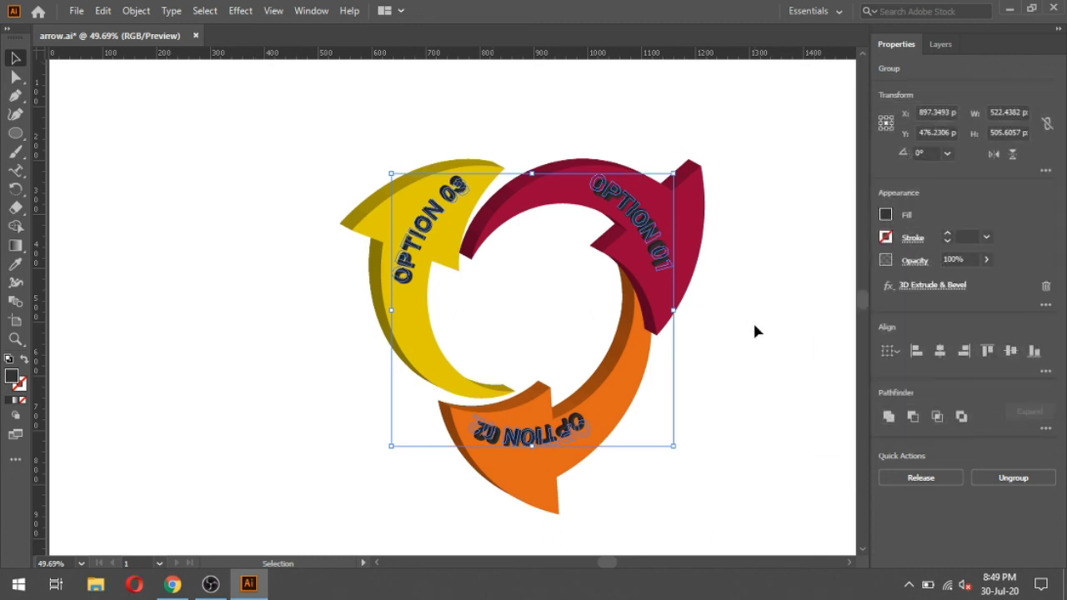
pyautogui.click(755, 326)
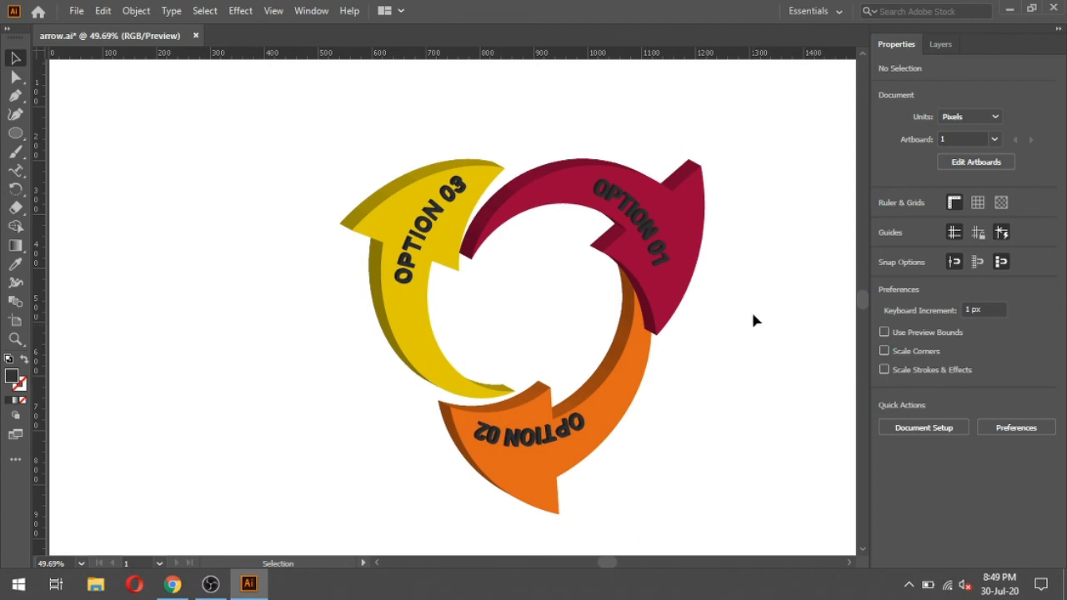
# Expand the appearance of the extruded OPTION 03 and OPTION 01 labels and deselect them.
pyautogui.press('z')
pyautogui.moveTo(327, 147); pyautogui.dragTo(735, 433)
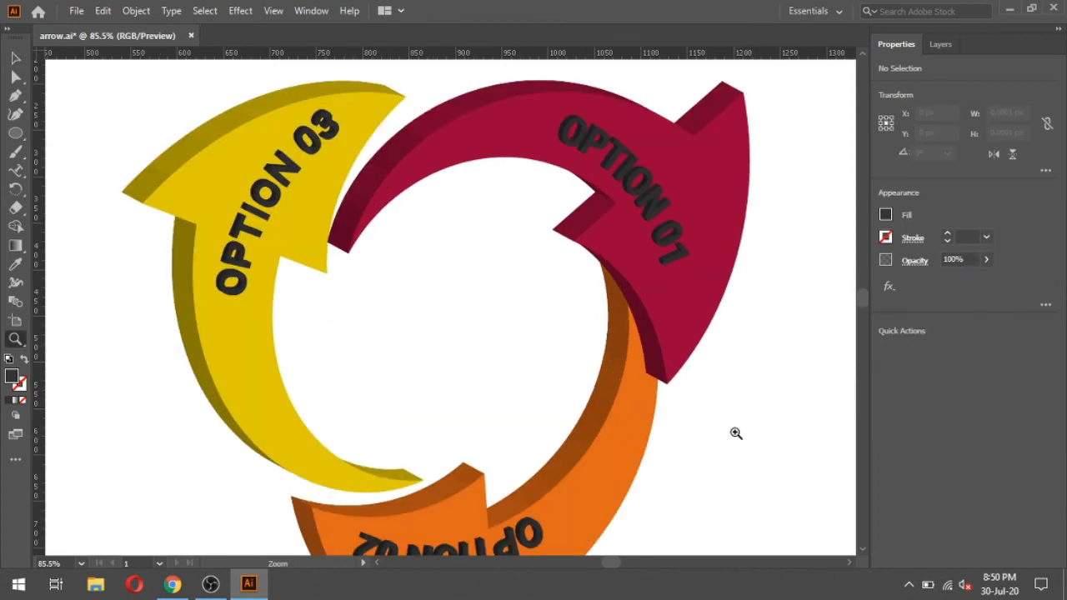
pyautogui.click(15, 58)
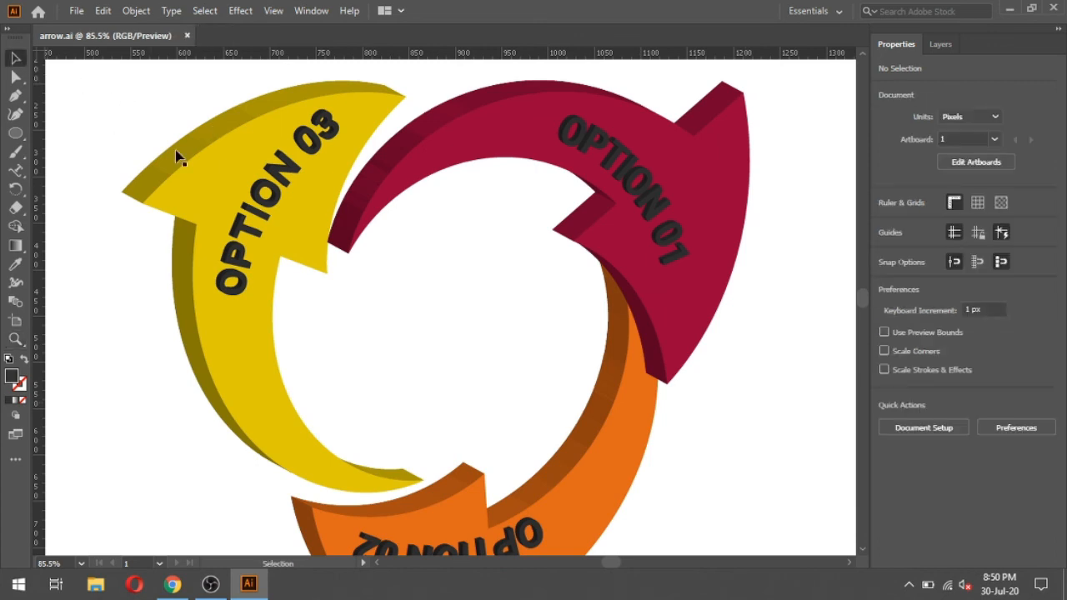
pyautogui.click(274, 174)
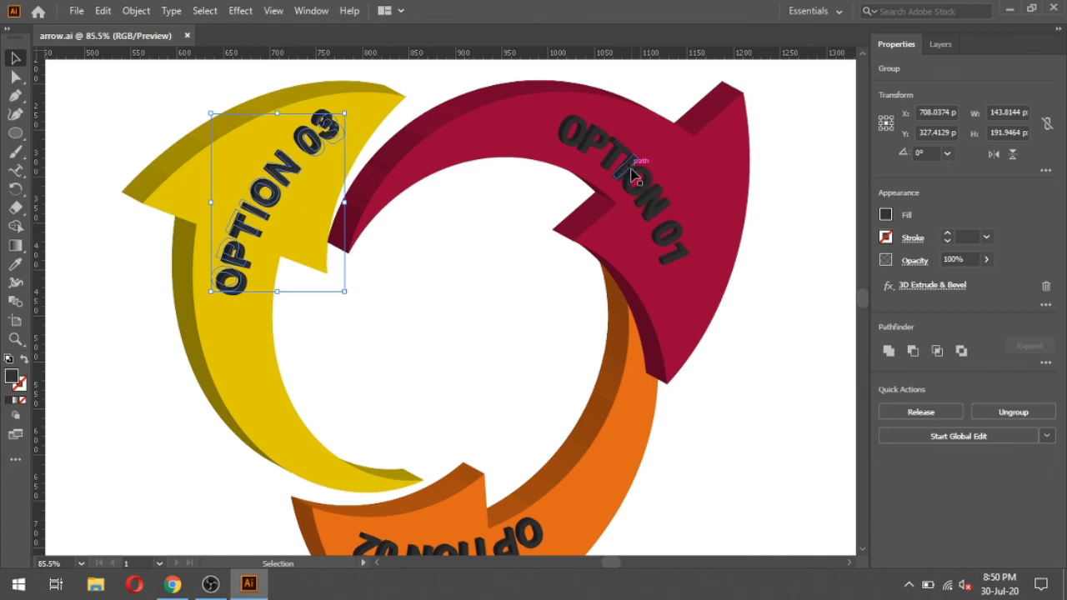
pyautogui.click(1011, 410)
pyautogui.hotkey('ctrl', 'z')
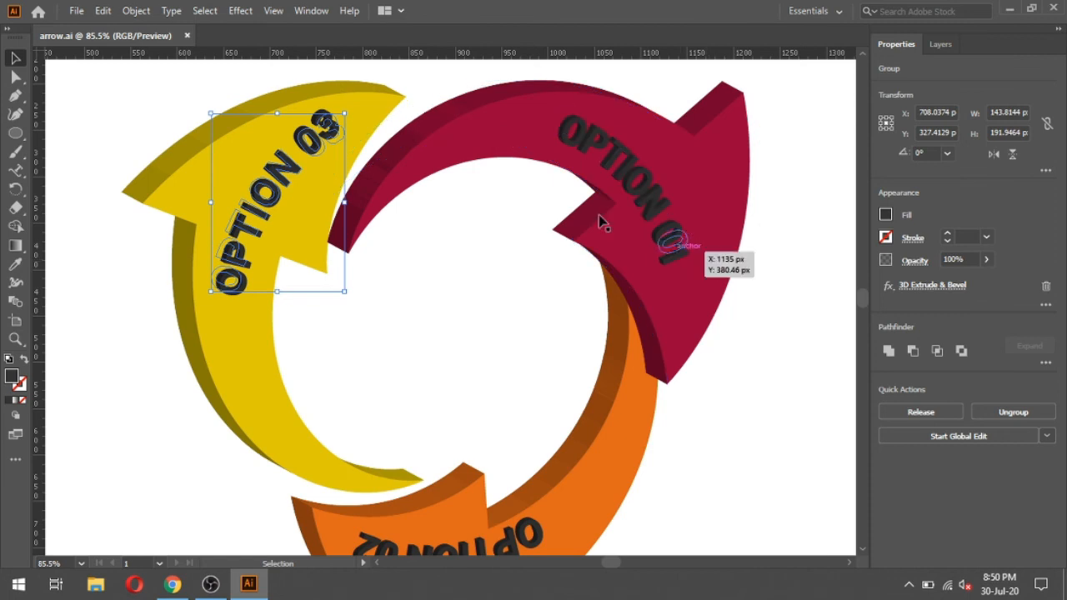
pyautogui.keyDown('shift'); pyautogui.click(568, 143); pyautogui.keyUp('shift')
pyautogui.click(136, 11)
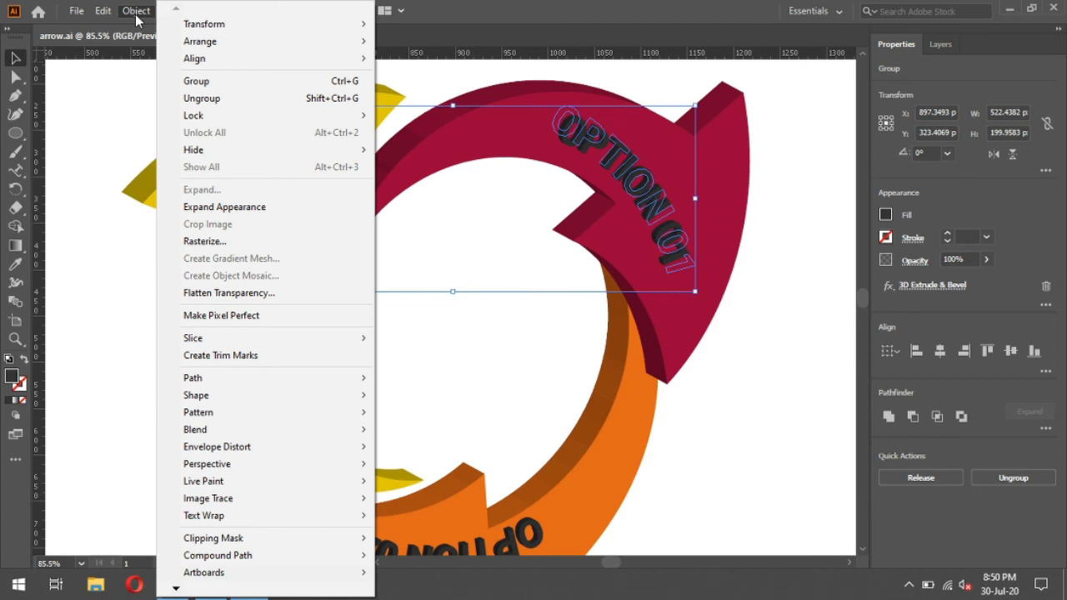
pyautogui.click(367, 207)
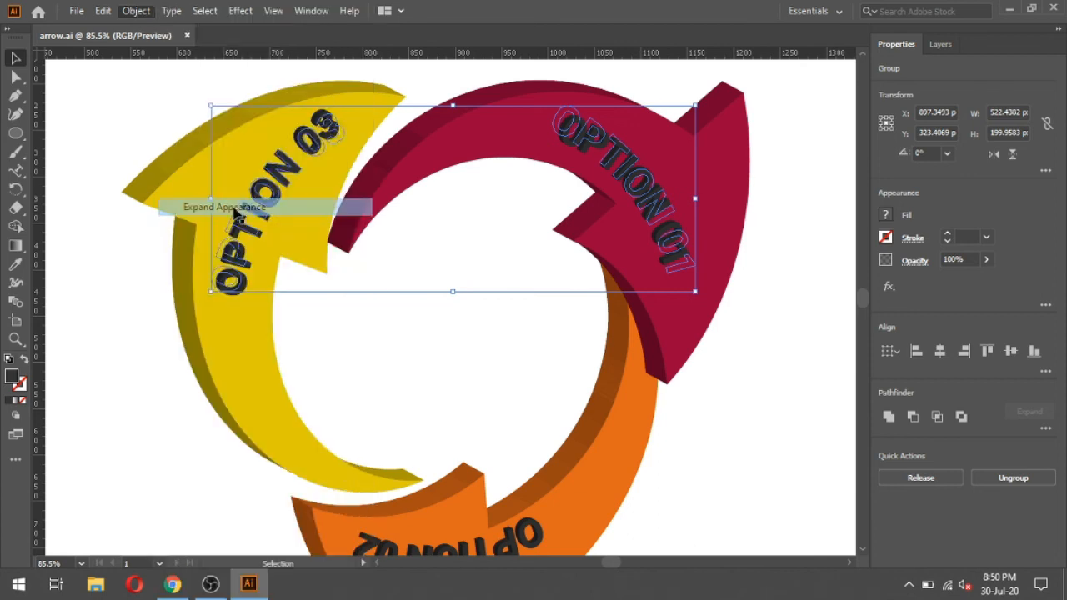
pyautogui.click(723, 408)
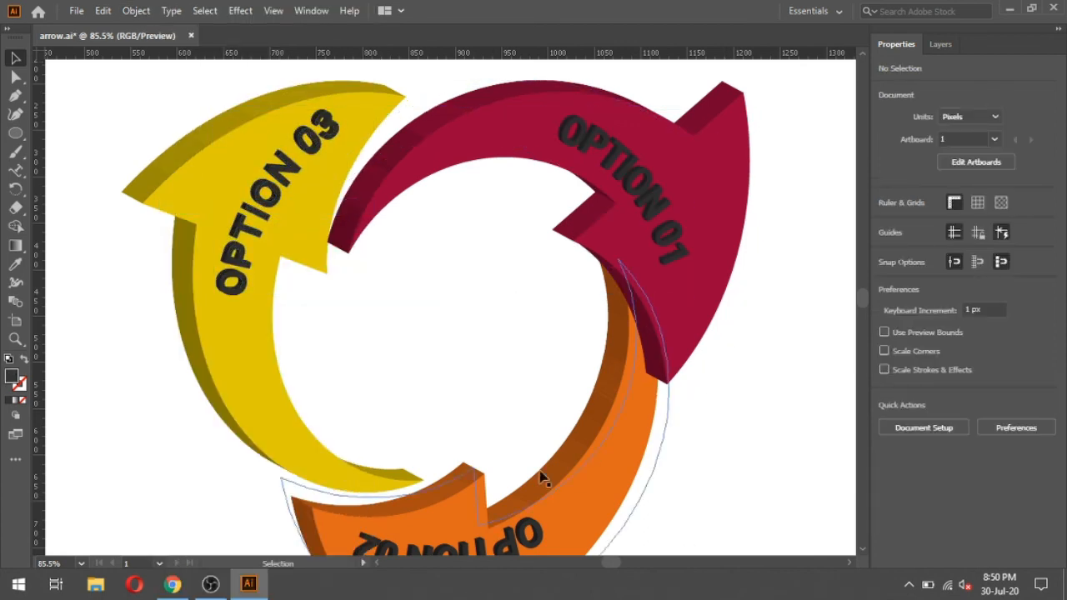
# Expand the appearance of the extruded OPTION 02 label and deselect it.
pyautogui.click(526, 542)
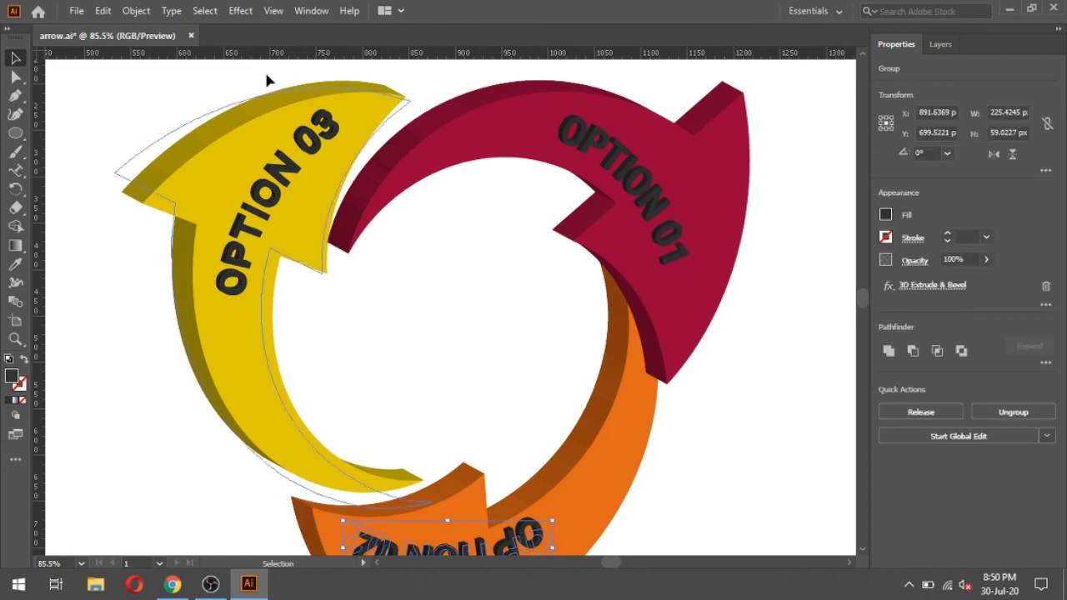
pyautogui.click(137, 12)
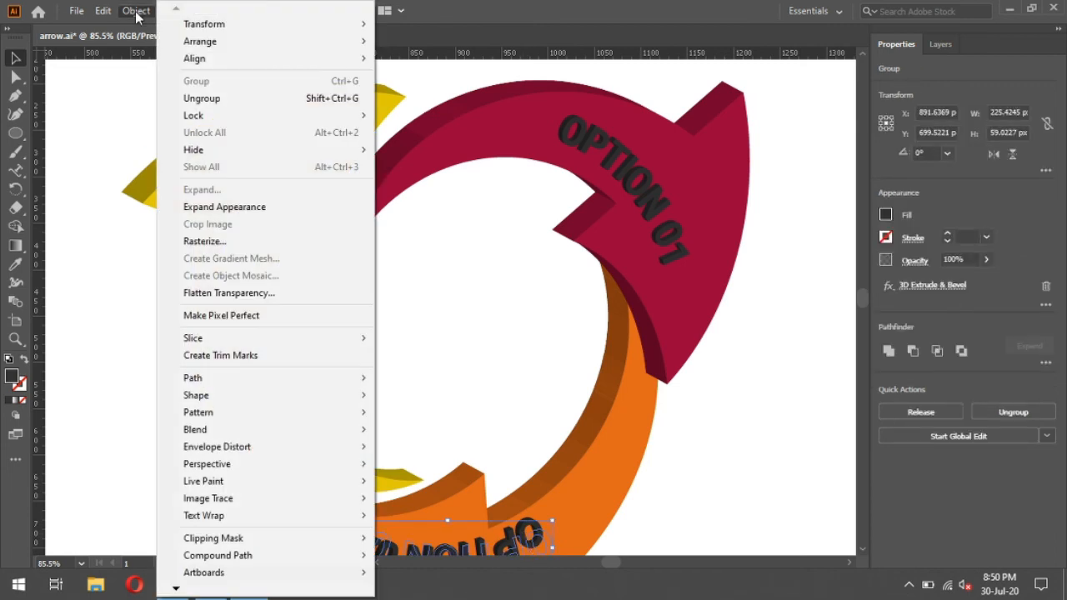
pyautogui.click(224, 207)
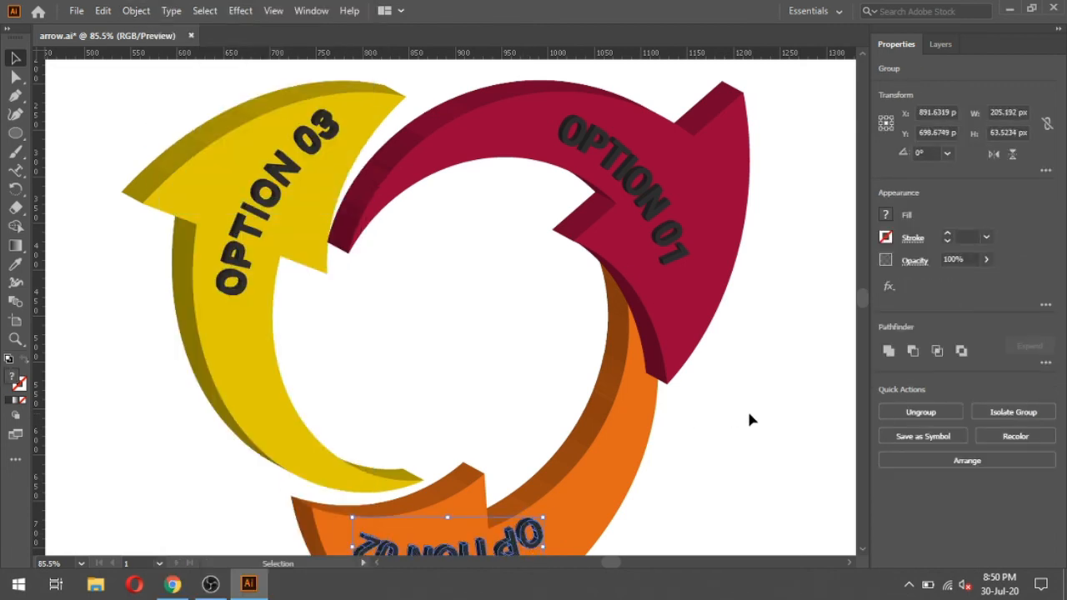
pyautogui.click(749, 419)
# Ungroup the expanded OPTION labels so each letter's front face can be selected on its own, and deselect everything.
pyautogui.click(676, 255)
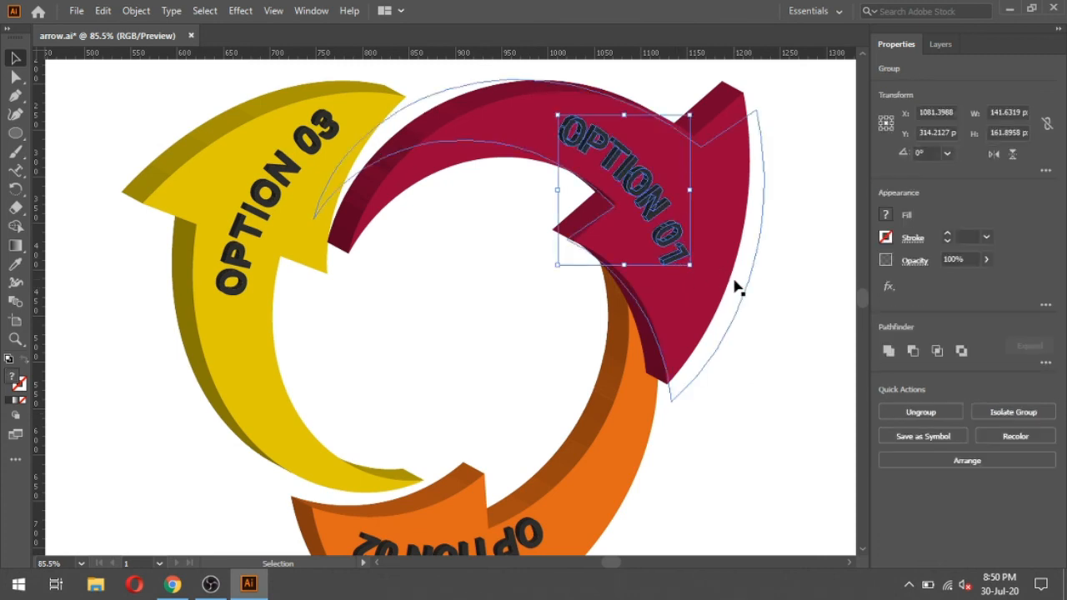
pyautogui.keyDown('shift'); pyautogui.click(312, 159); pyautogui.keyUp('shift')
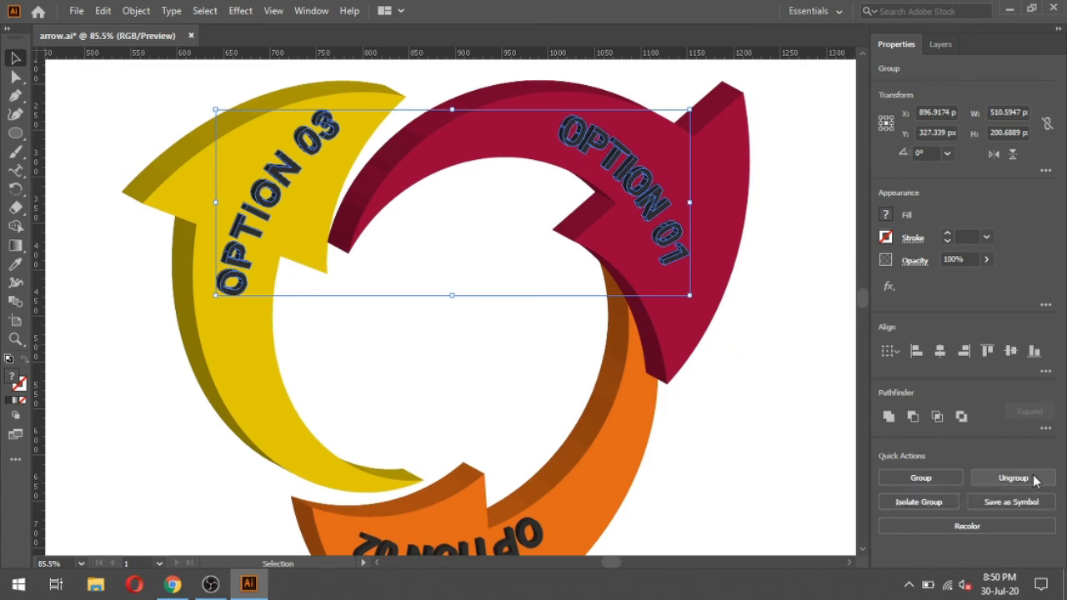
pyautogui.click(780, 288)
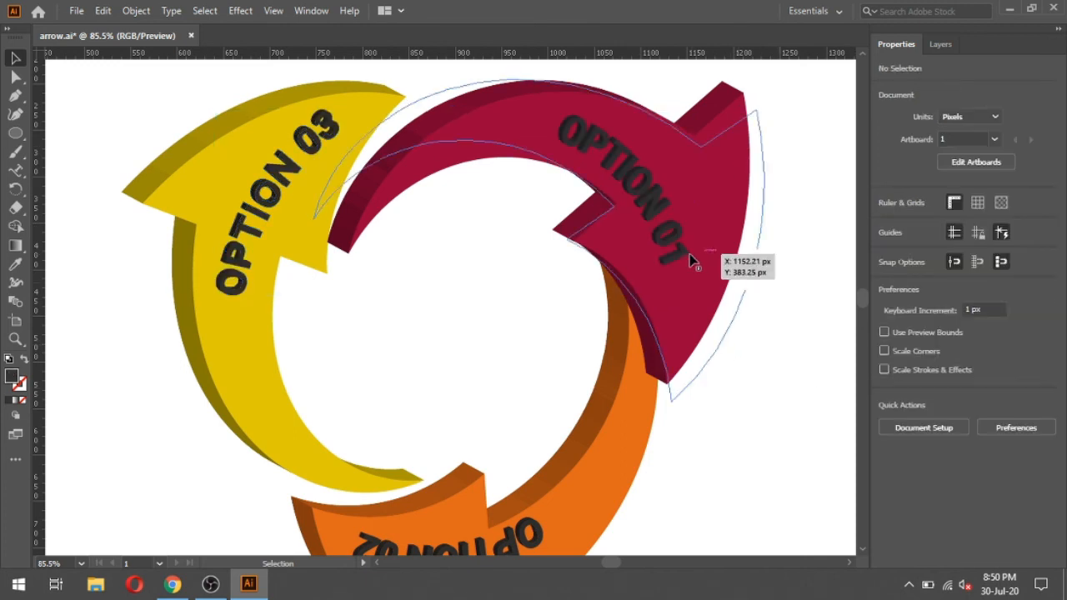
pyautogui.click(675, 252)
pyautogui.press('z')
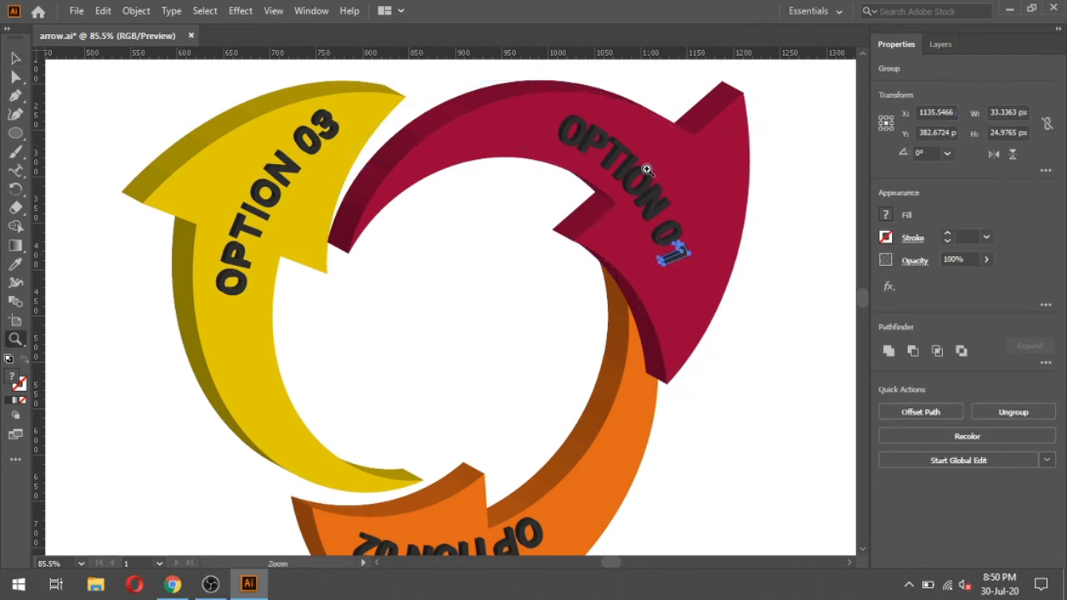
pyautogui.moveTo(547, 116); pyautogui.dragTo(728, 301)
pyautogui.press('v')
pyautogui.hotkey('ctrl', 'a')
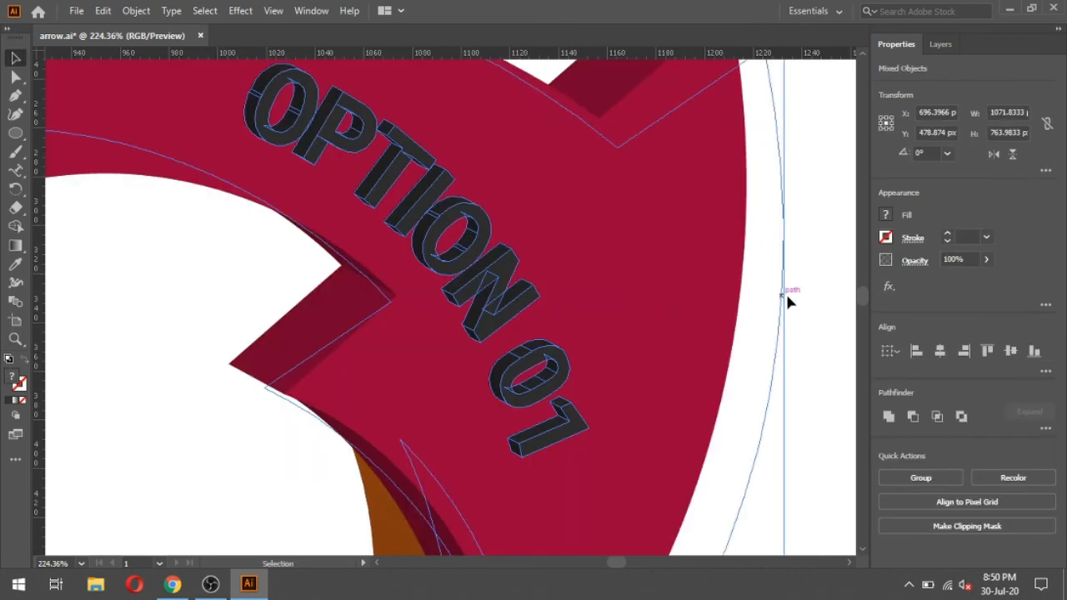
pyautogui.click(804, 295)
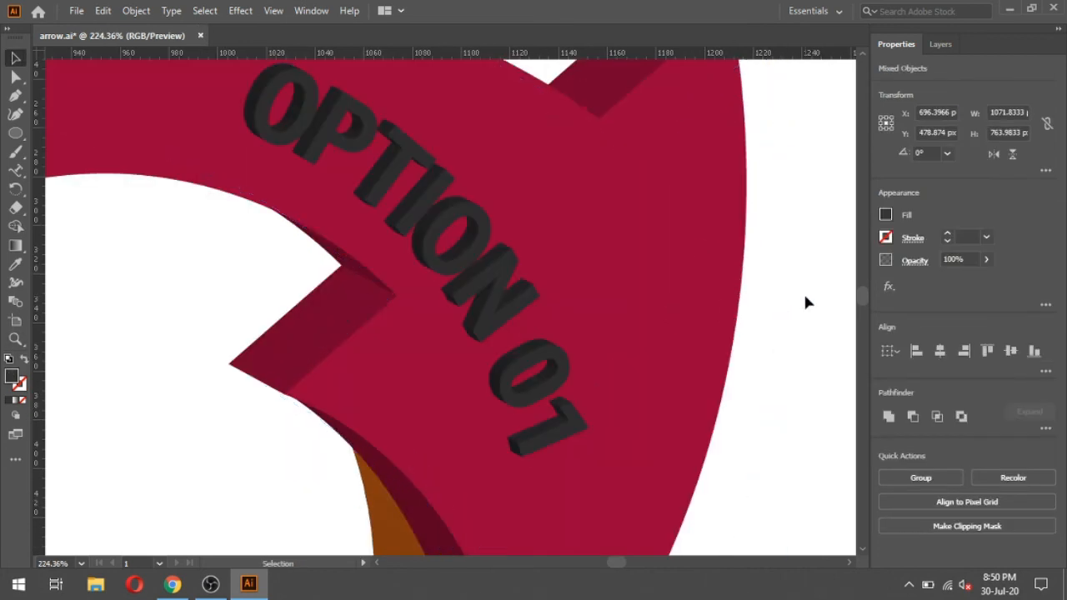
# Select the front faces of all letters and digits in the OPTION 01 label together.
pyautogui.click(567, 434)
pyautogui.keyDown('shift'); pyautogui.click(568, 373); pyautogui.keyUp('shift')
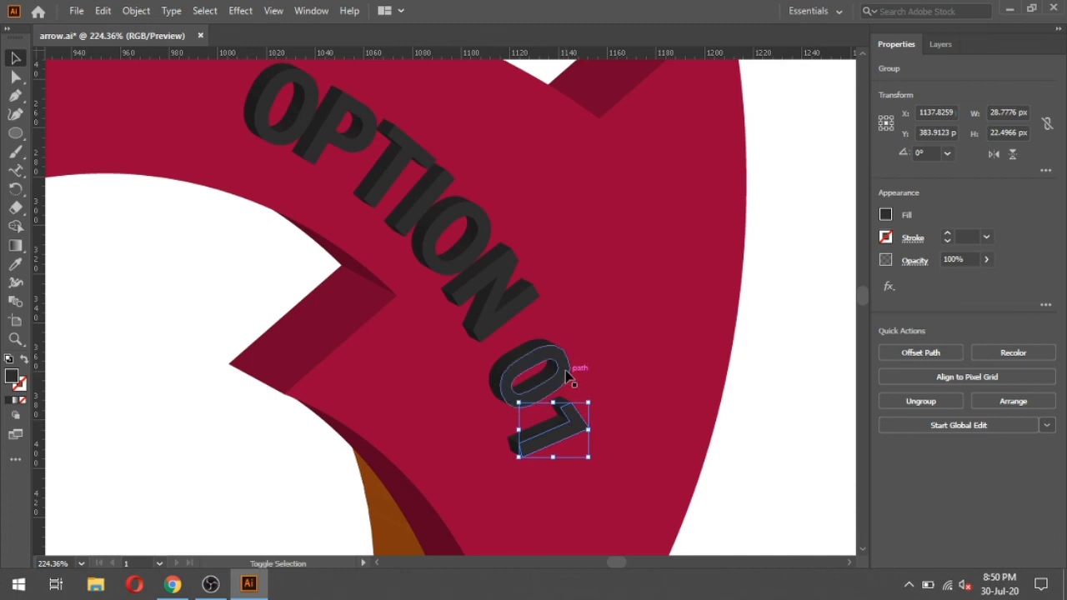
pyautogui.keyDown('shift'); pyautogui.click(514, 315); pyautogui.keyUp('shift')
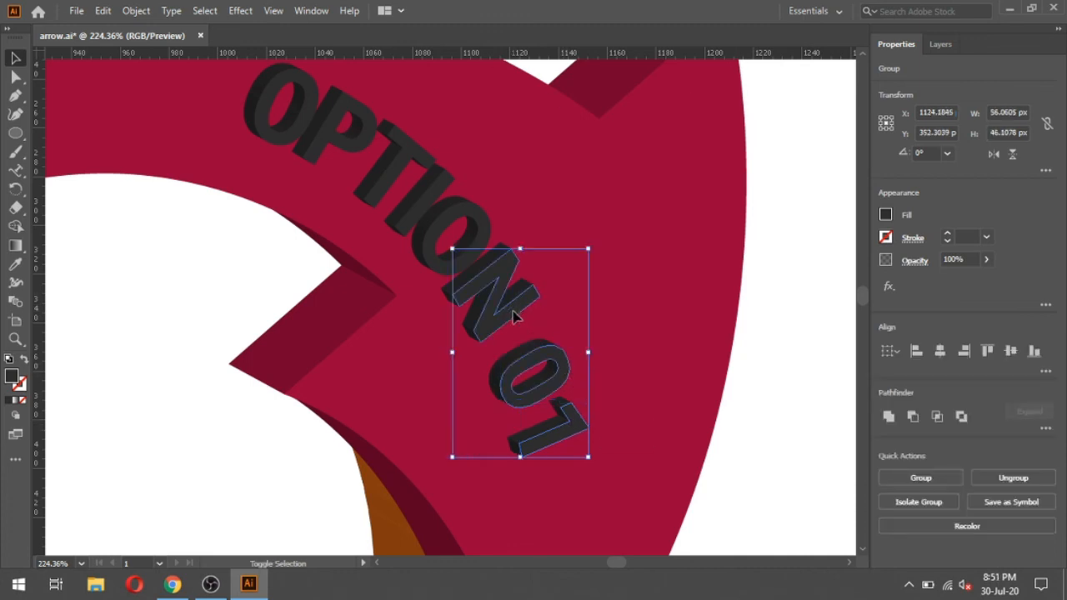
pyautogui.keyDown('shift'); pyautogui.click(476, 223); pyautogui.keyUp('shift')
pyautogui.keyDown('shift'); pyautogui.click(439, 183); pyautogui.keyUp('shift')
pyautogui.keyDown('shift'); pyautogui.click(412, 163); pyautogui.keyUp('shift')
pyautogui.keyDown('shift'); pyautogui.click(350, 108); pyautogui.keyUp('shift')
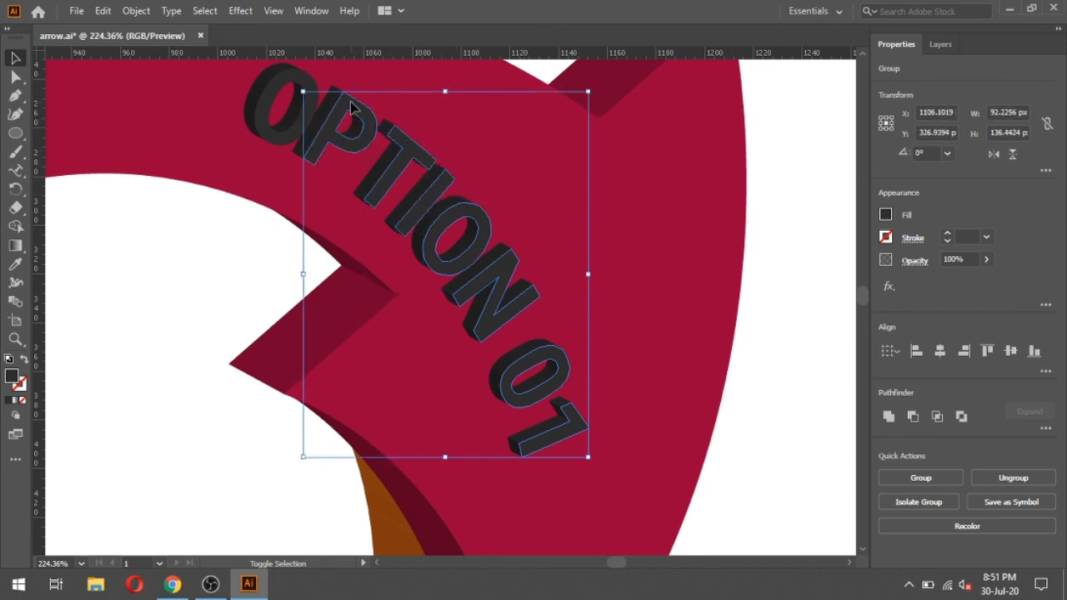
pyautogui.keyDown('shift'); pyautogui.click(294, 83); pyautogui.keyUp('shift')
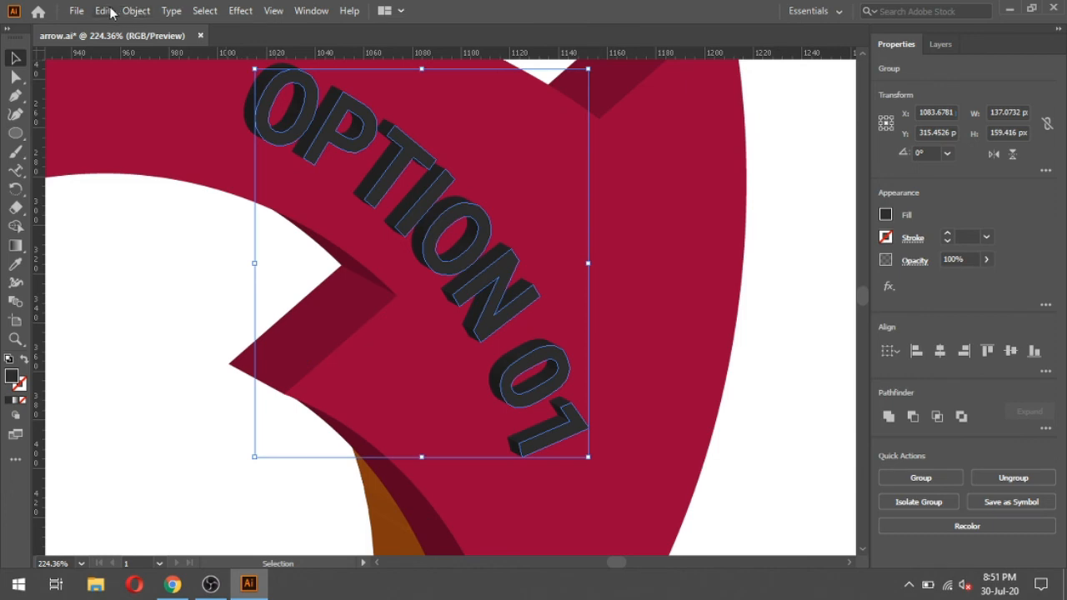
# Extend the selection to all objects with the same fill color as the OPTION 01 front faces.
pyautogui.click(205, 10)
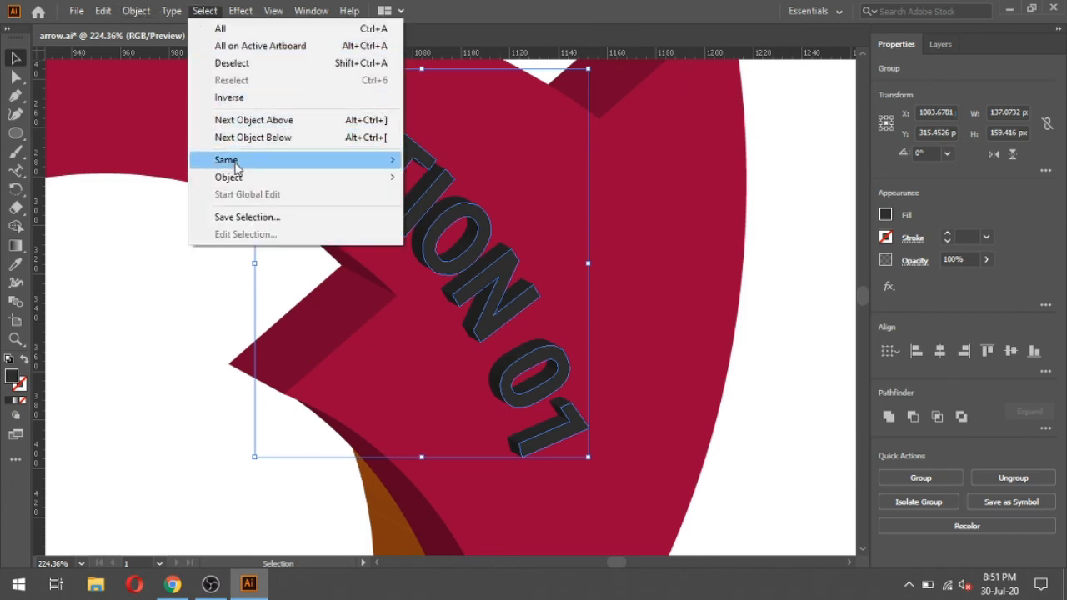
pyautogui.moveTo(237, 160)
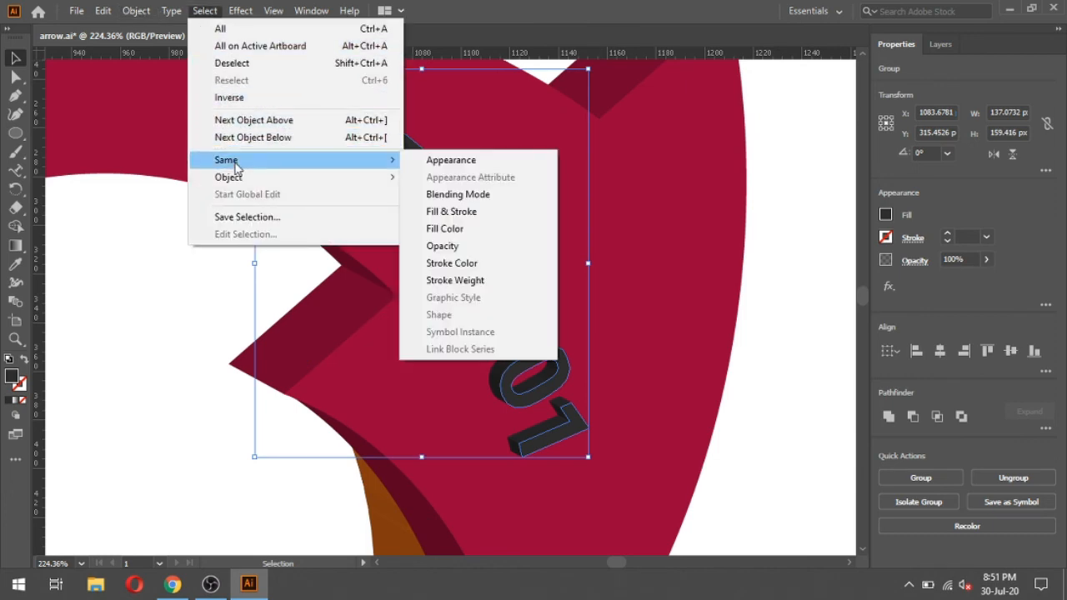
pyautogui.click(476, 230)
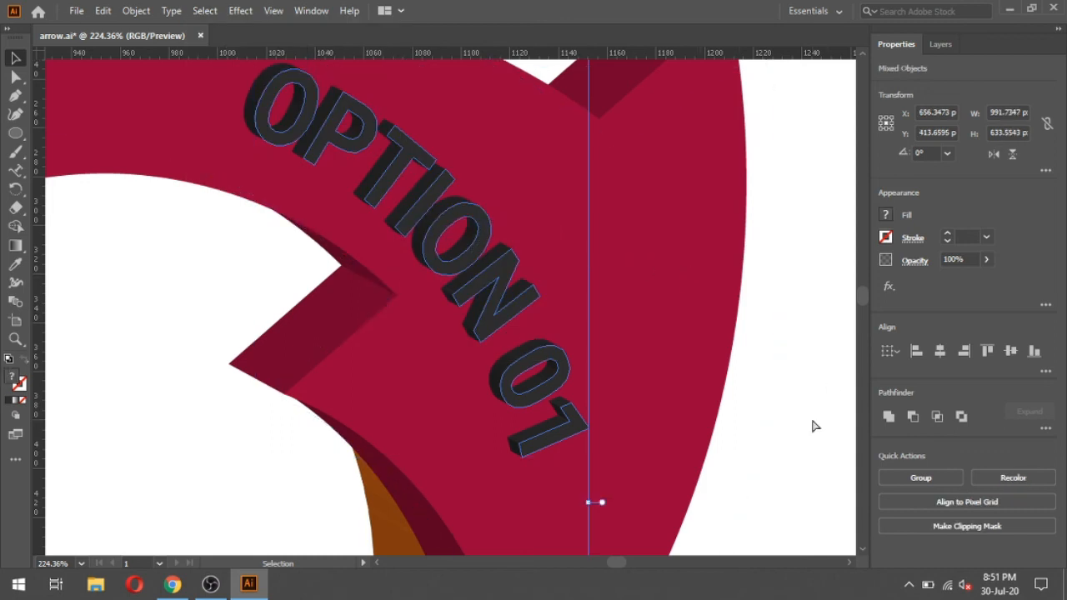
pyautogui.hotkey('ctrl', '-')
pyautogui.hotkey('ctrl', '-')
pyautogui.hotkey('ctrl', '-')
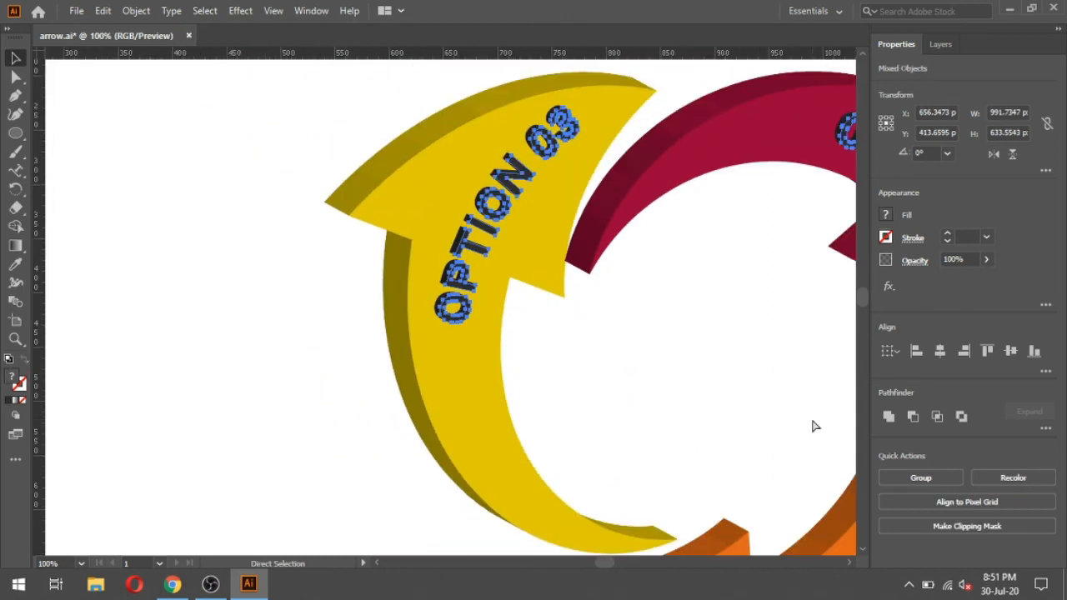
pyautogui.hotkey('ctrl', '-')
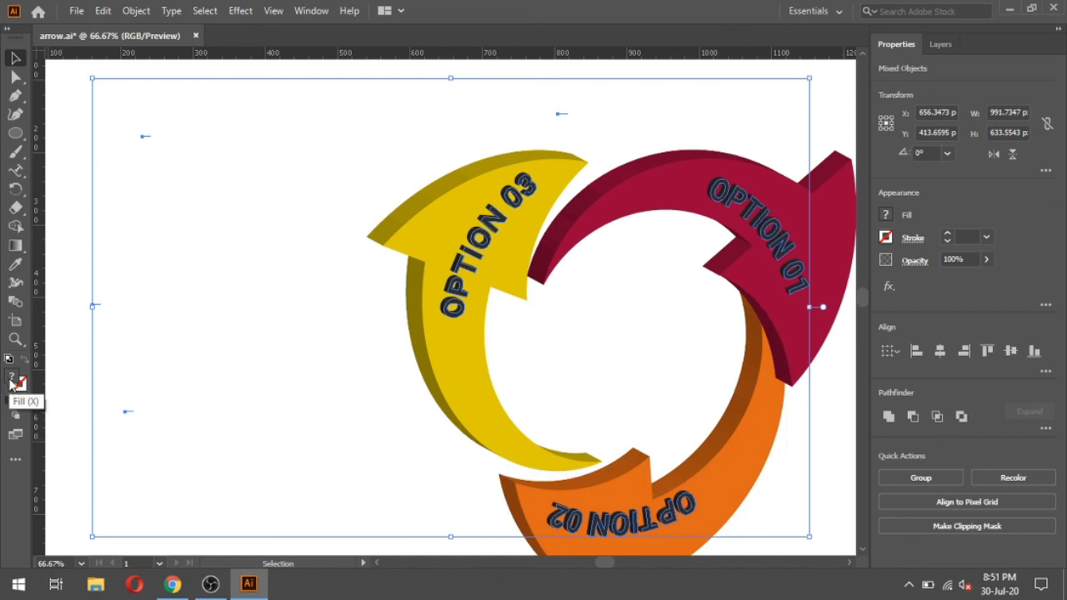
# Fill the selected front faces of all three OPTION labels with white (FFFFFF) and deselect them.
pyautogui.doubleClick(12, 382)
pyautogui.click(667, 181)
pyautogui.moveTo(667, 181); pyautogui.dragTo(665, 167)
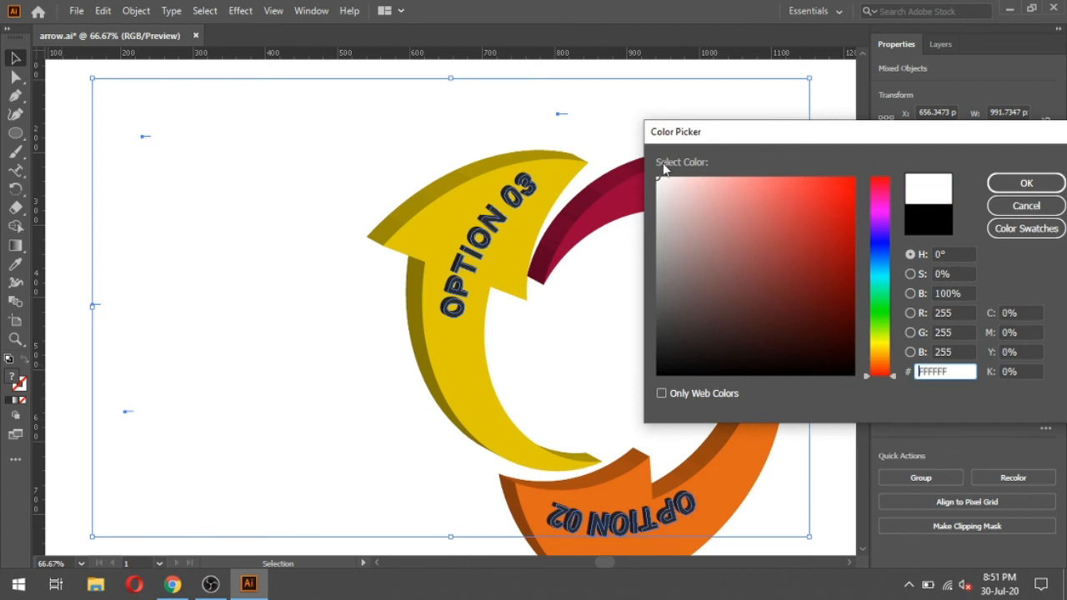
pyautogui.click(1026, 183)
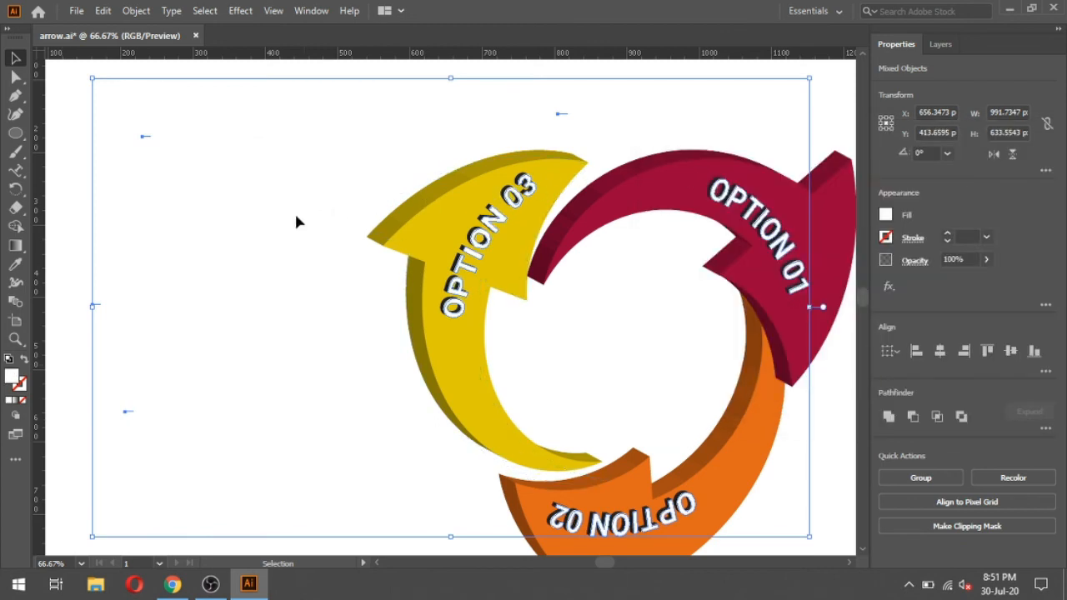
pyautogui.click(265, 223)
# Select and delete the stray empty type objects in the blank area beside and above the yellow arrow.
pyautogui.moveTo(105, 143); pyautogui.dragTo(275, 482)
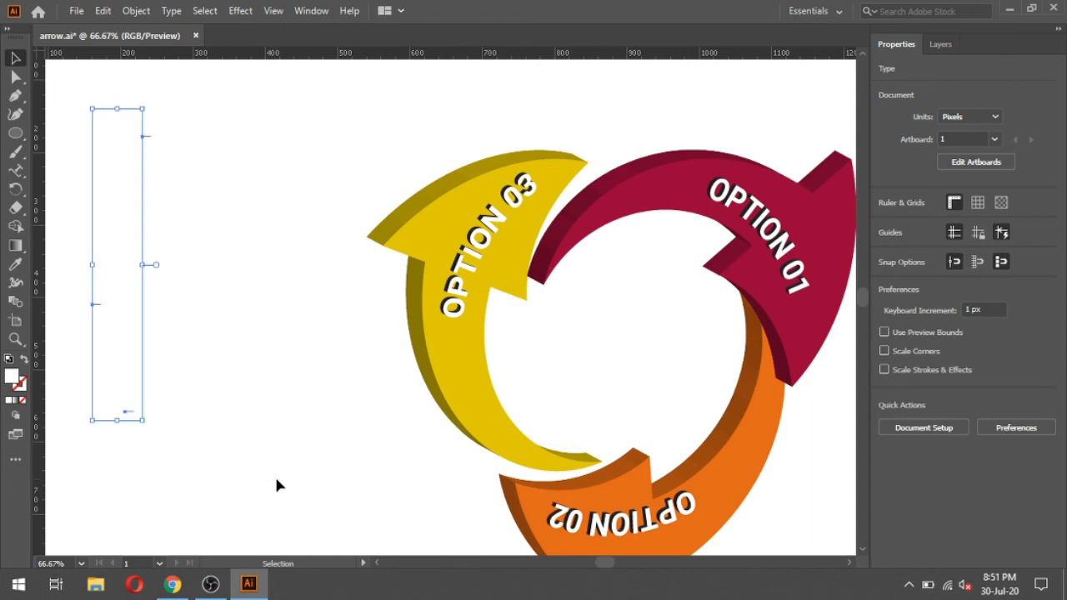
pyautogui.click(258, 425)
pyautogui.moveTo(279, 150); pyautogui.dragTo(650, 114)
pyautogui.moveTo(215, 208); pyautogui.dragTo(793, 293)
pyautogui.press('Delete')
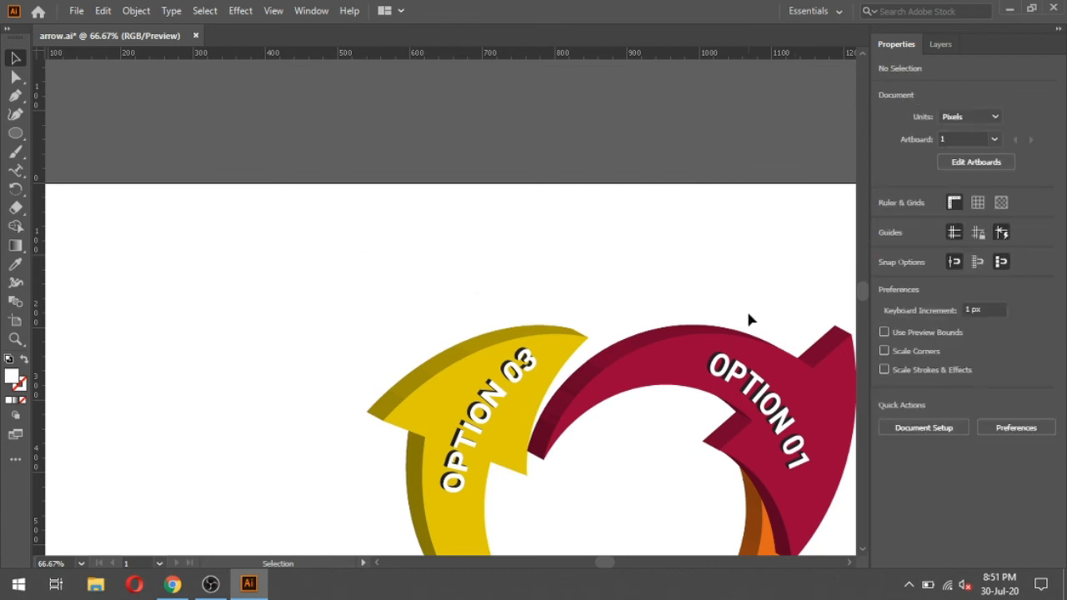
# Examine the complete three-arrow graphic with its white OPTION labels at a magnification that frames it closely.
pyautogui.press('a')
pyautogui.hotkey('ctrl', '-')
pyautogui.hotkey('ctrl', '-')
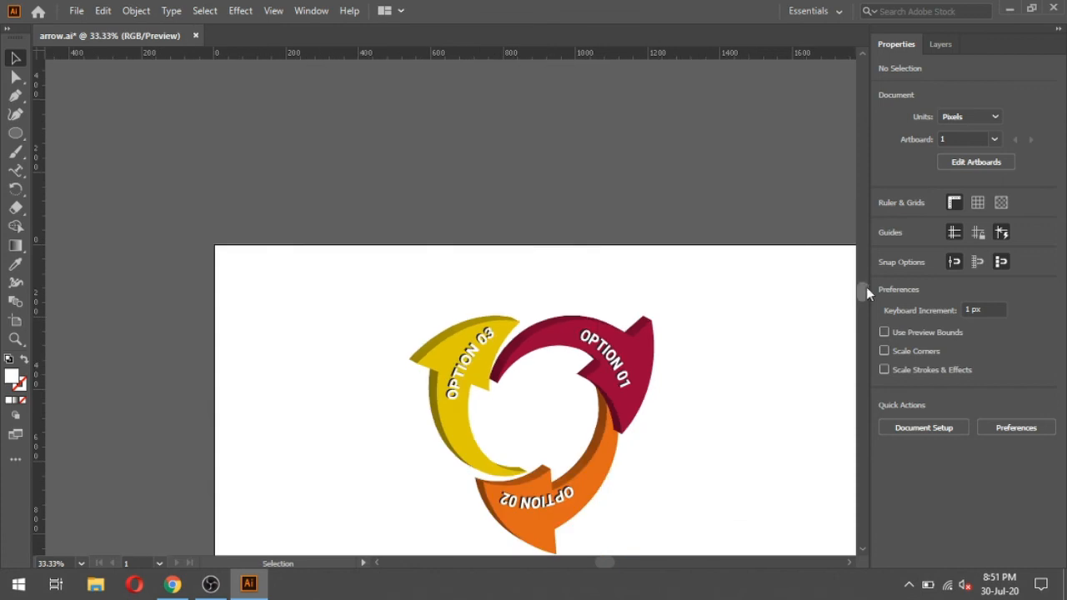
pyautogui.scroll(-3, 866, 290)
pyautogui.press('z')
pyautogui.moveTo(348, 188); pyautogui.dragTo(741, 466)
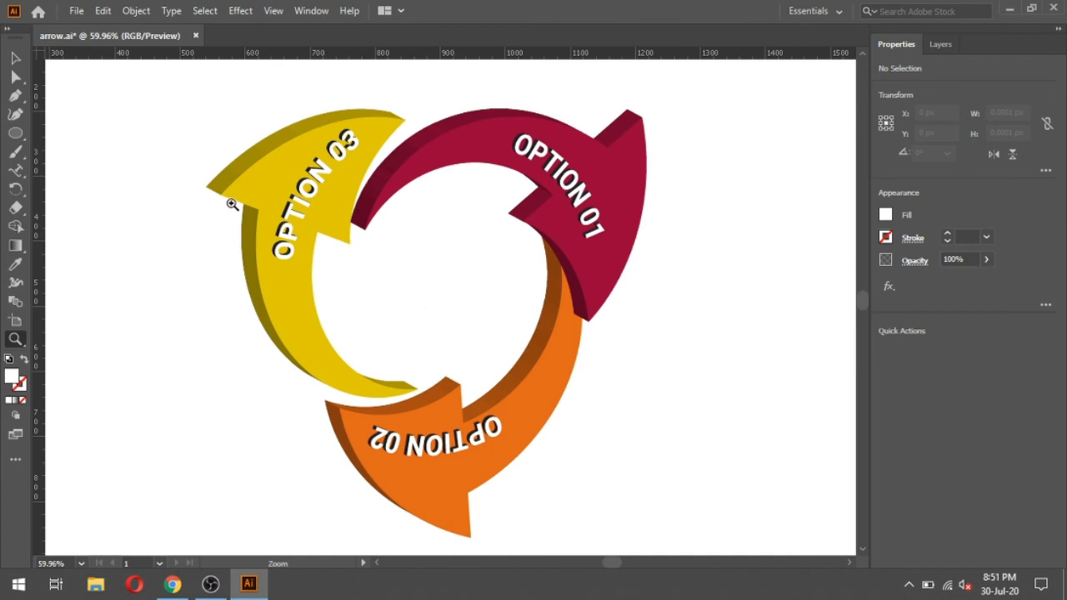